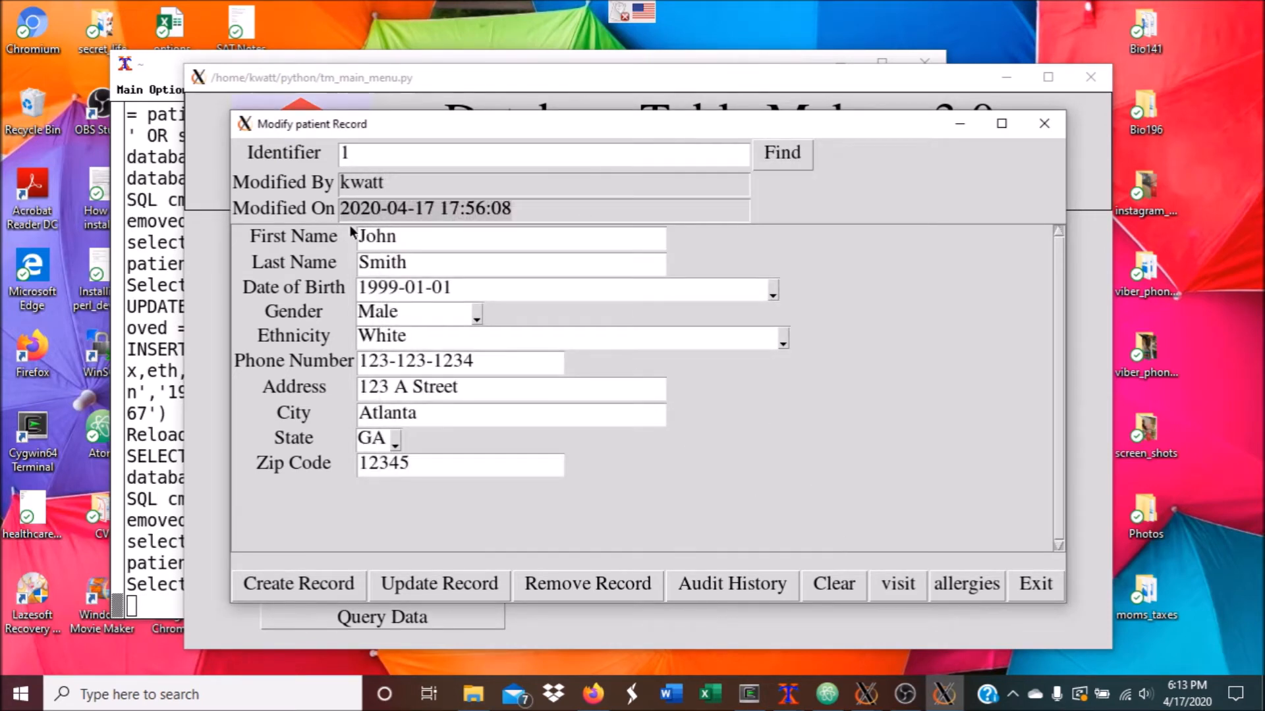
Review patient 1's wellness visit and its Blood specimen record
{"action": "left_click", "coordinate": [891, 583]}
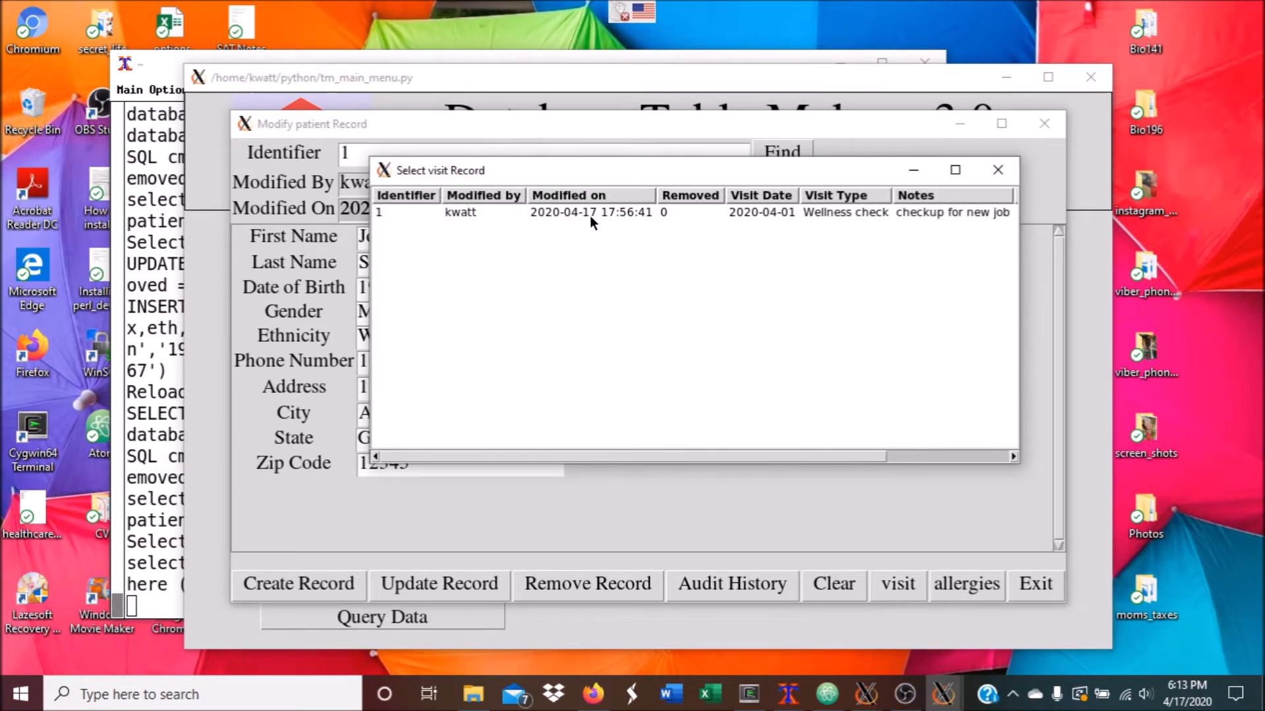
{"action": "double_click", "coordinate": [583, 211]}
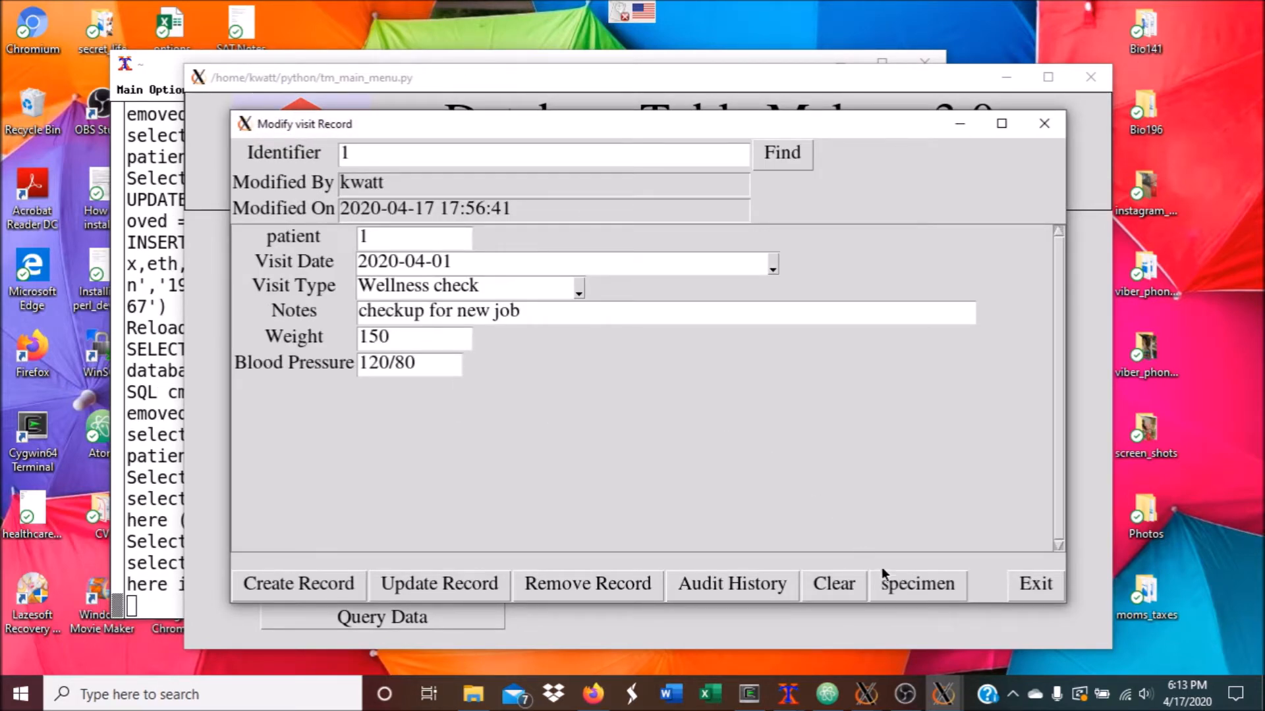
{"action": "left_click", "coordinate": [895, 586]}
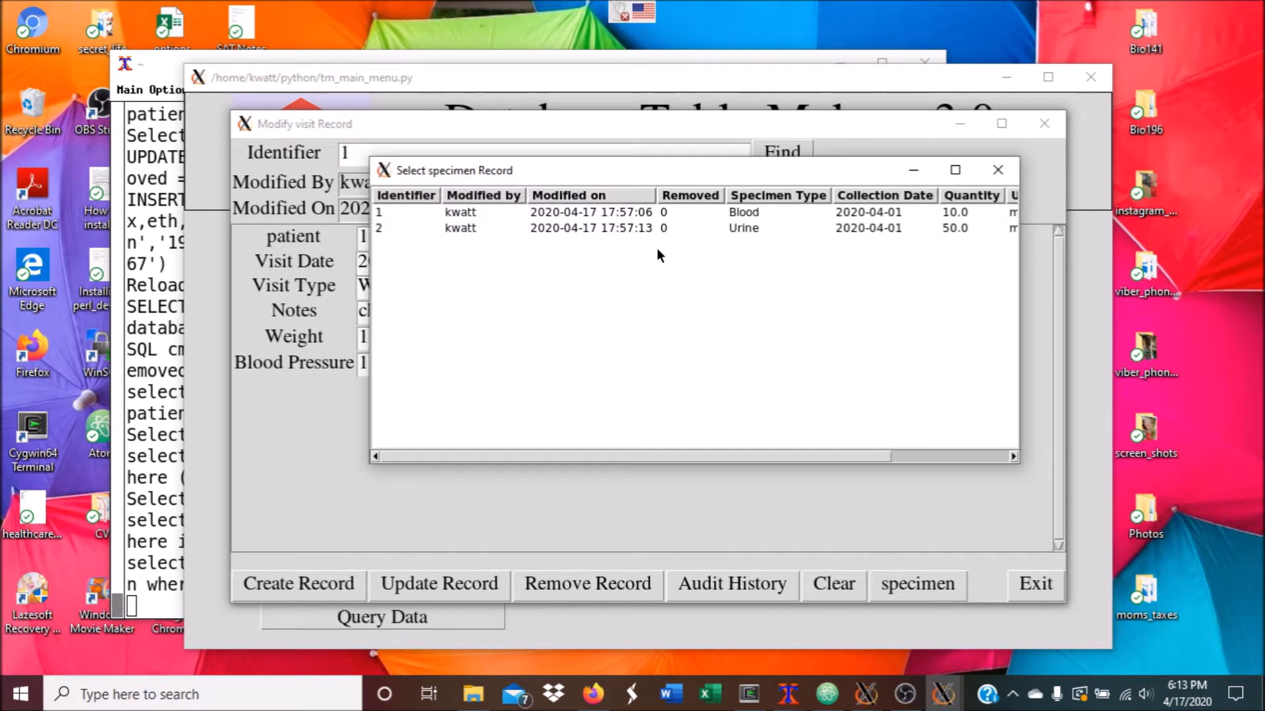
{"action": "double_click", "coordinate": [658, 214]}
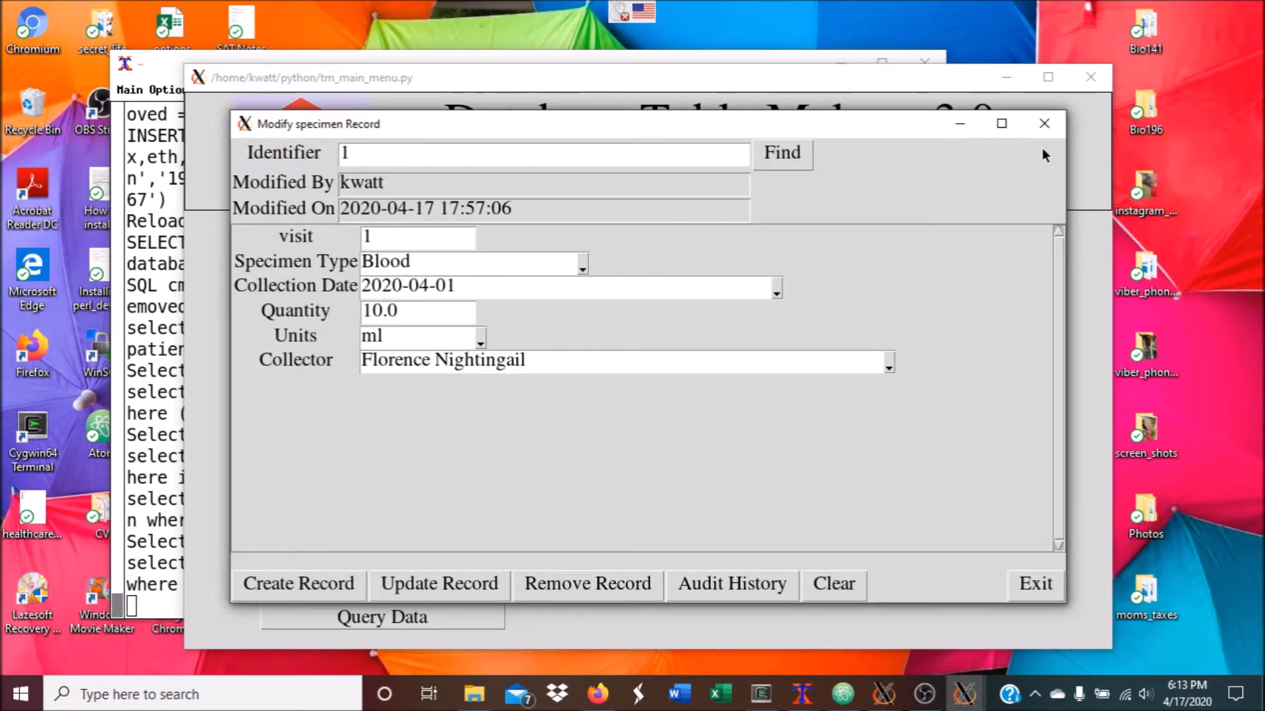
Close the specimen and visit windows and list all patient records
{"action": "left_click", "coordinate": [1044, 124]}
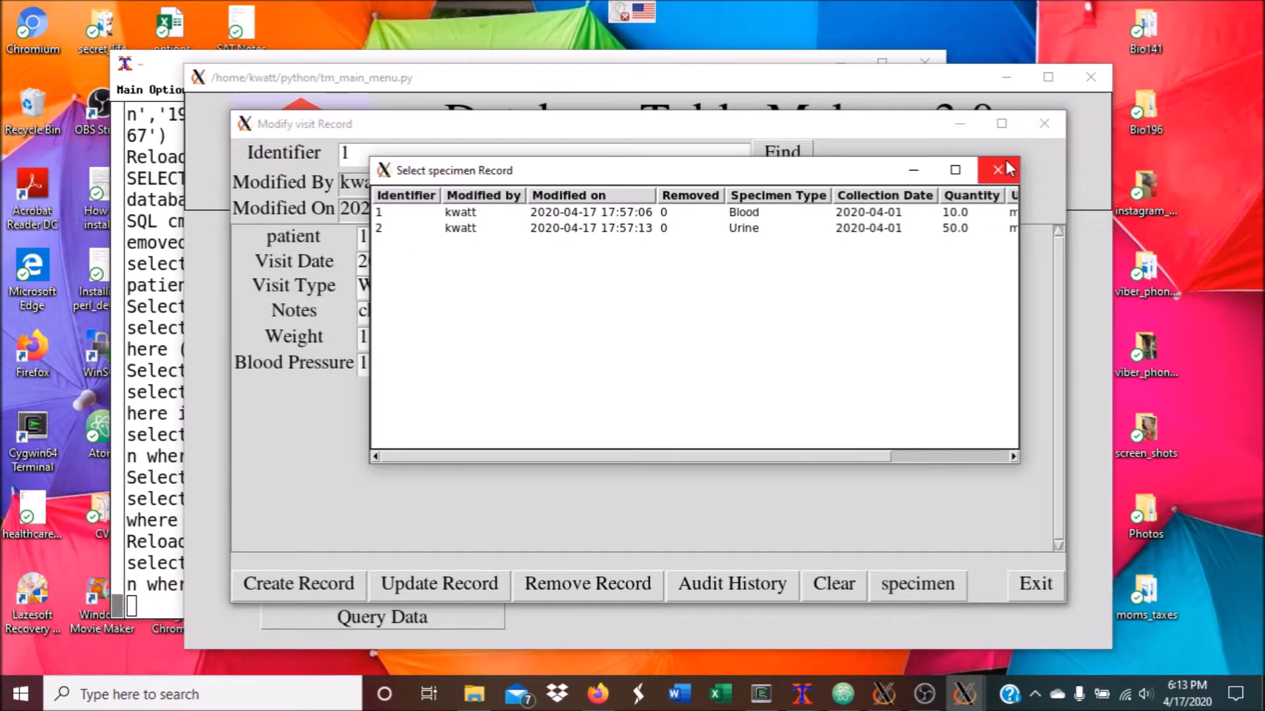
{"action": "left_click", "coordinate": [1008, 169]}
{"action": "left_click", "coordinate": [1044, 125]}
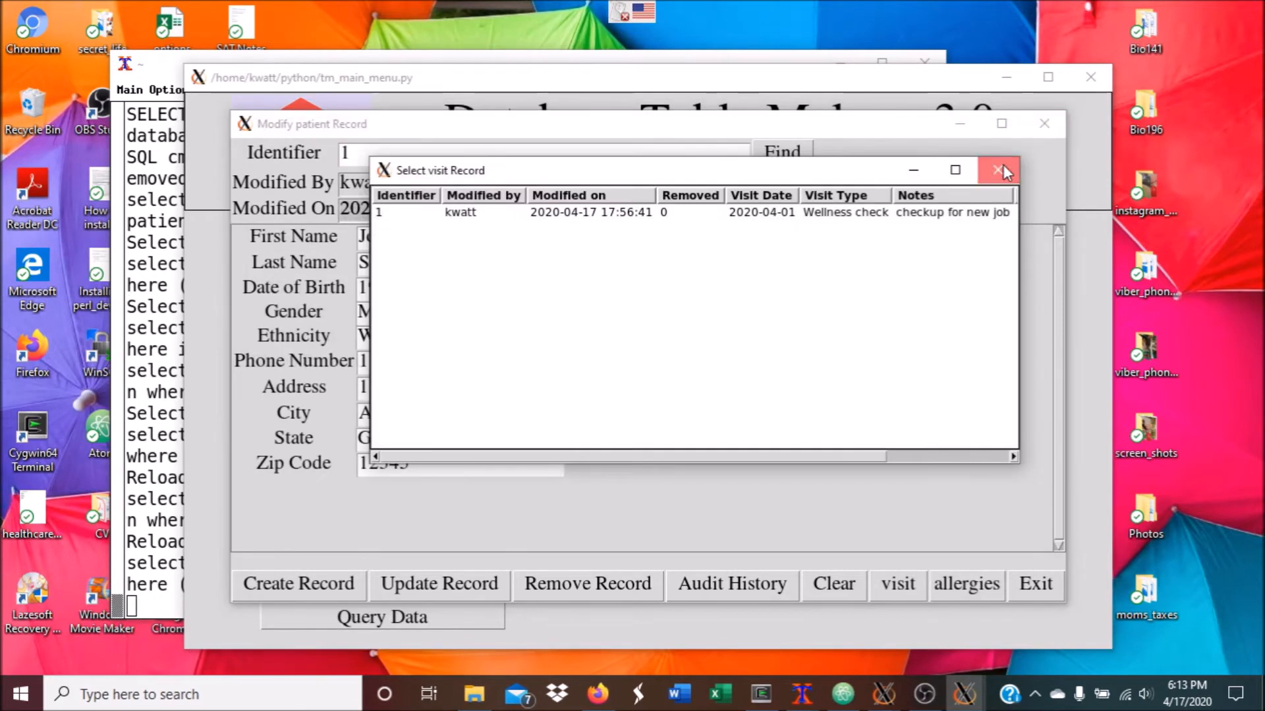
{"action": "left_click", "coordinate": [1002, 170]}
{"action": "left_click", "coordinate": [781, 157]}
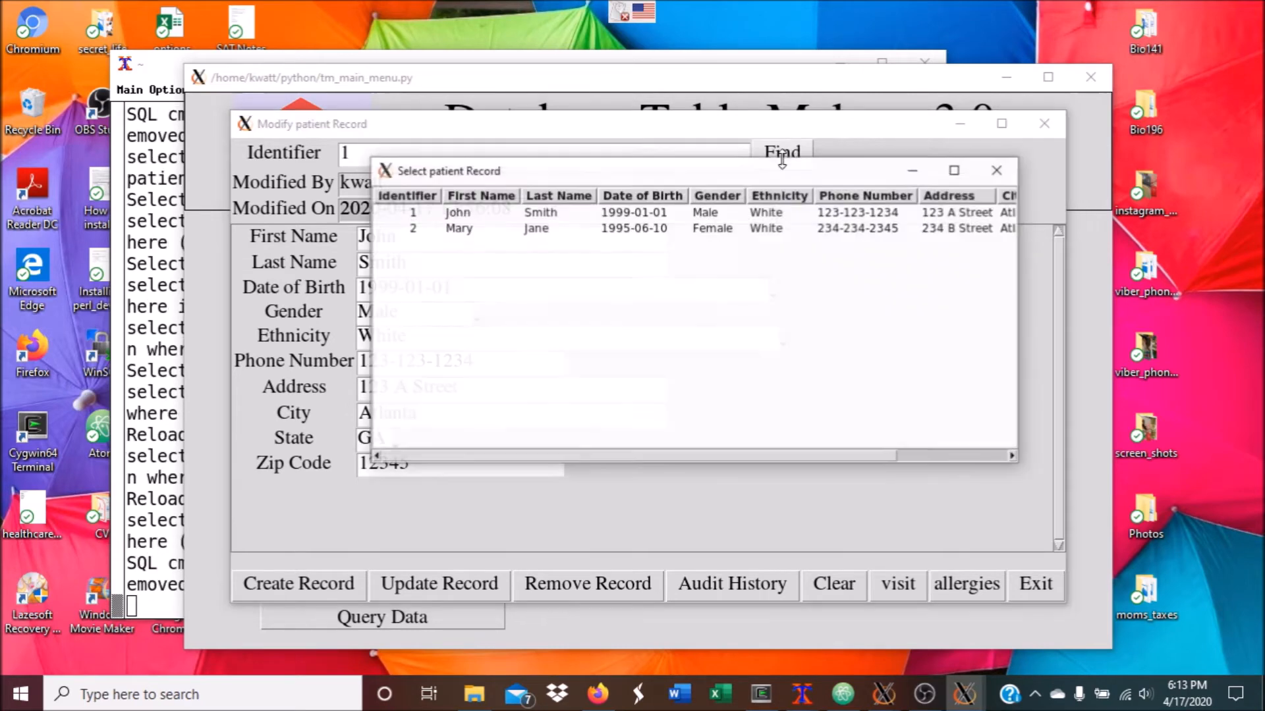
Load patient record 2 and review its 2020-04-10 Illness visit and two specimens
{"action": "double_click", "coordinate": [566, 228]}
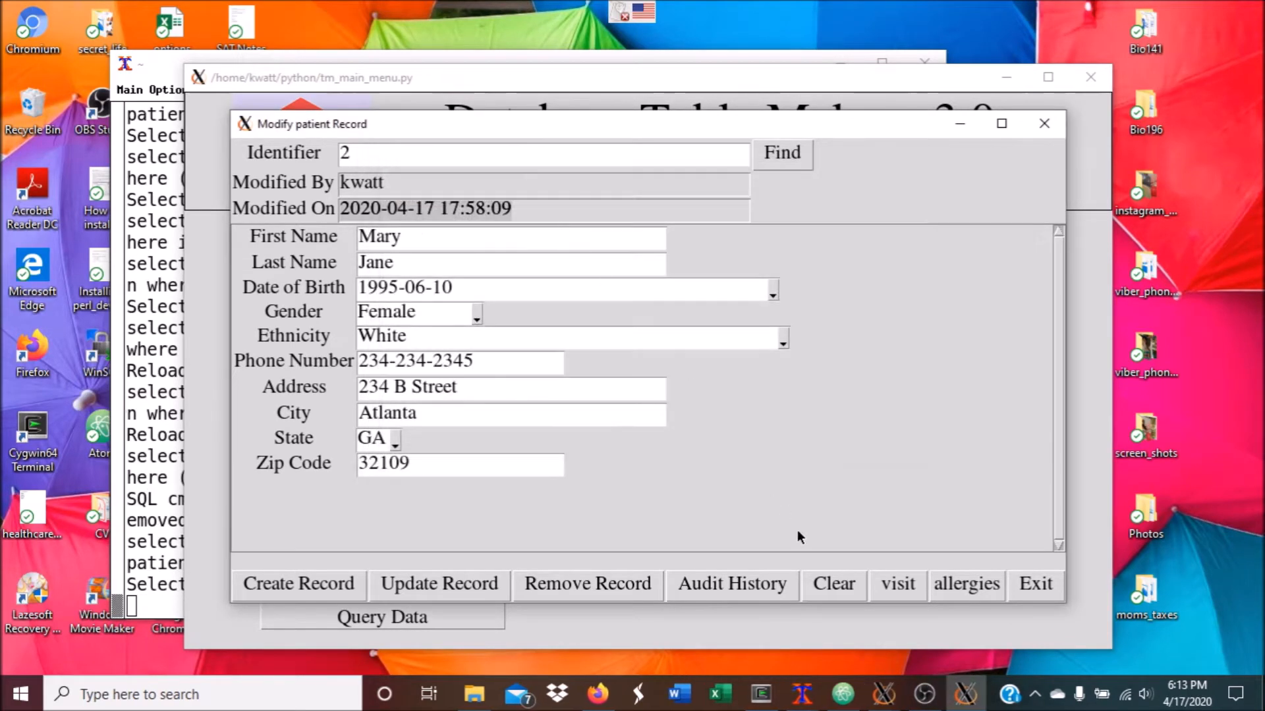
{"action": "left_click", "coordinate": [883, 586]}
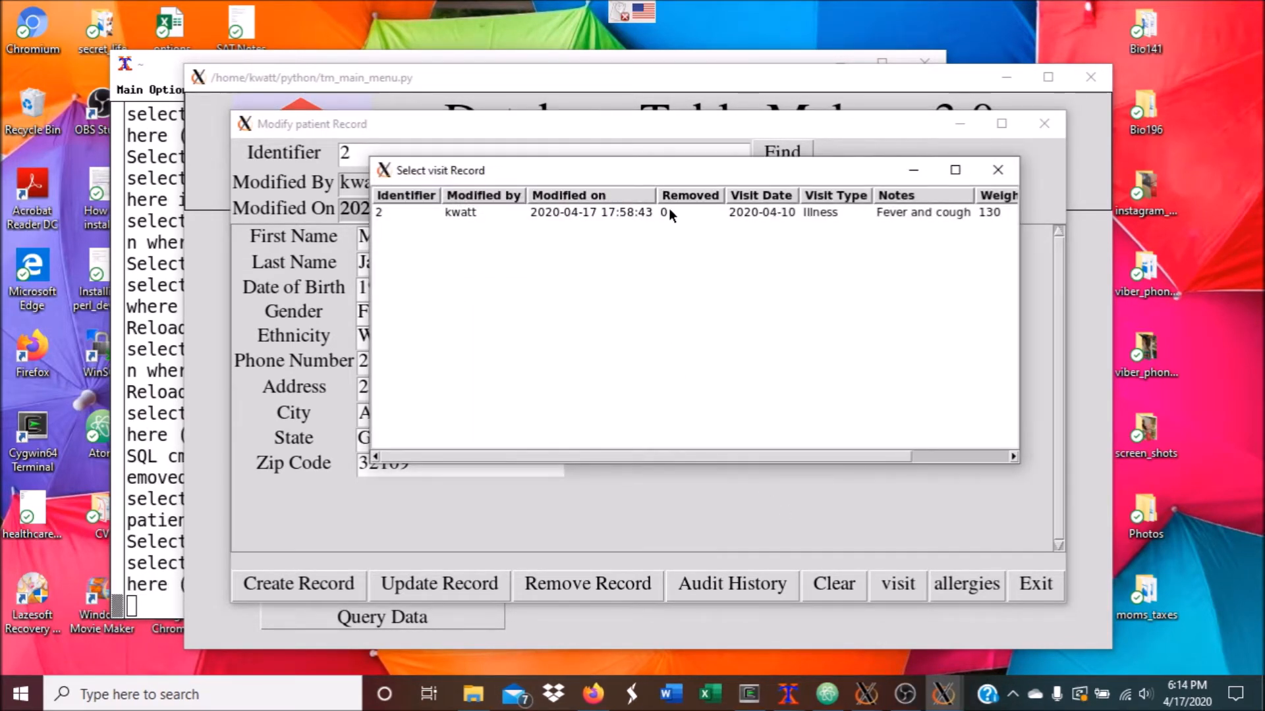
{"action": "double_click", "coordinate": [669, 208]}
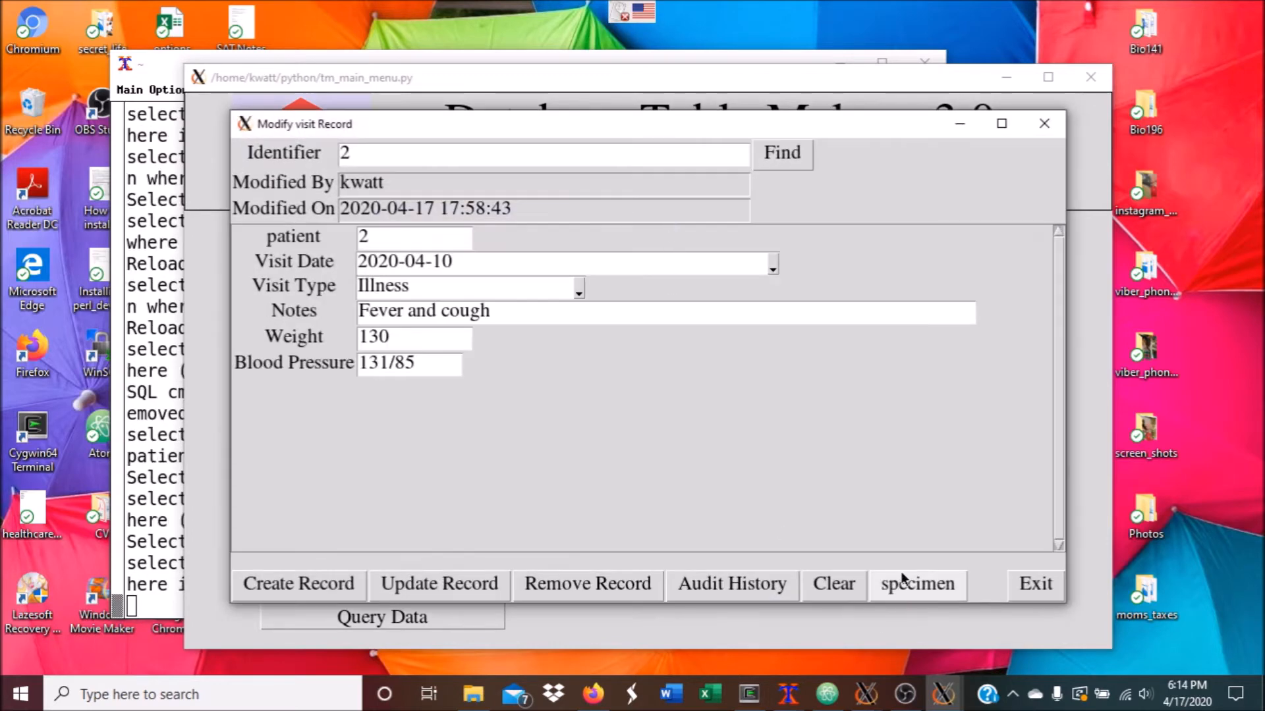
{"action": "left_click", "coordinate": [901, 580]}
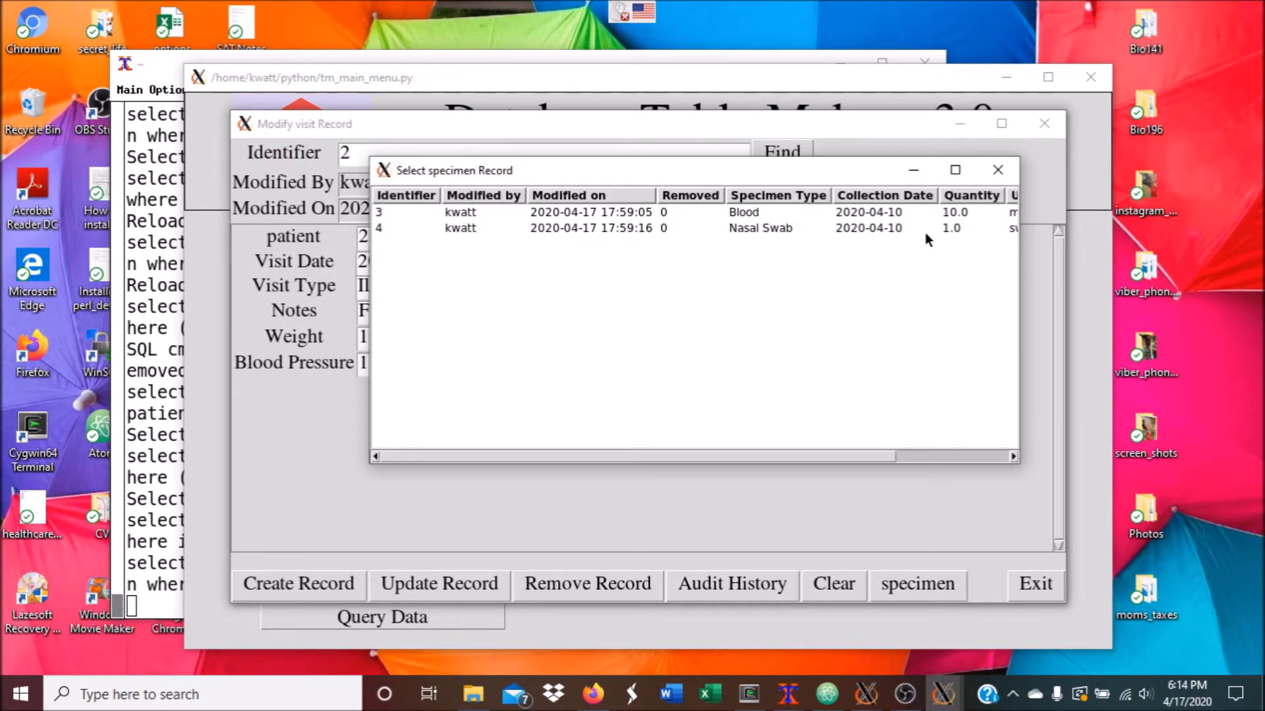
Close the specimen list, the visit record and the visit list
{"action": "left_click", "coordinate": [1000, 172]}
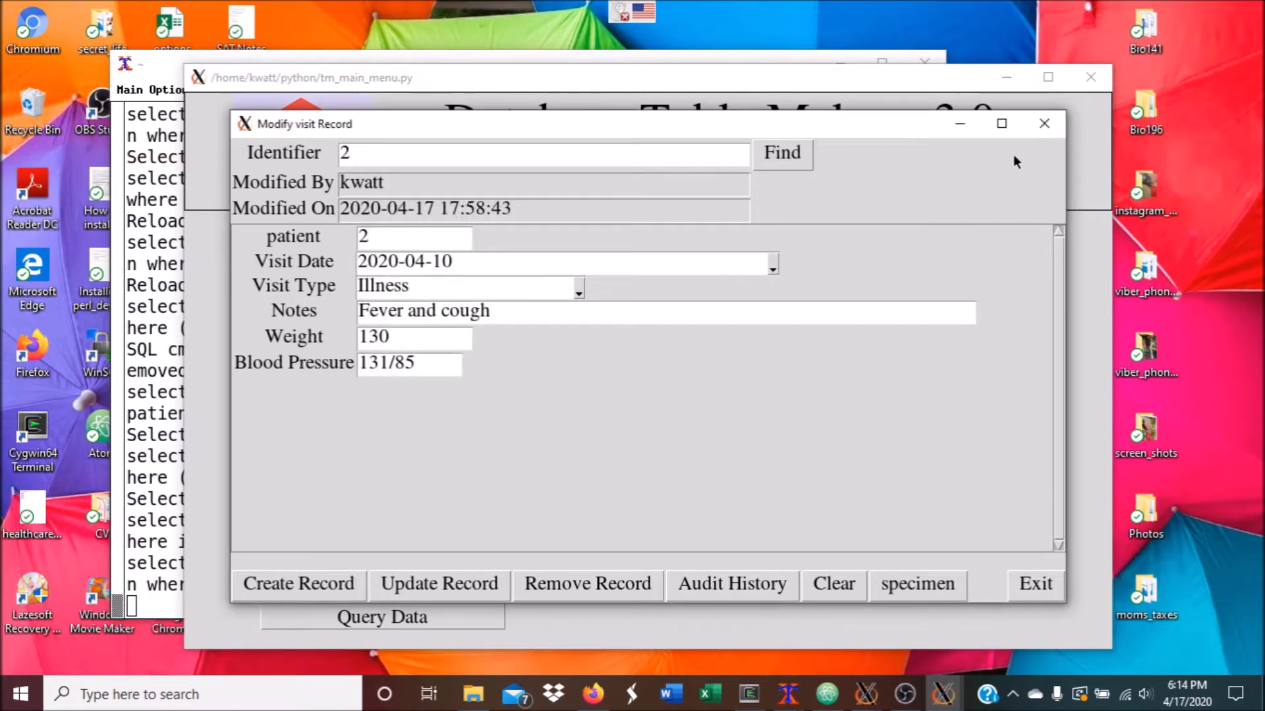
{"action": "left_click", "coordinate": [1040, 130]}
{"action": "left_click", "coordinate": [991, 169]}
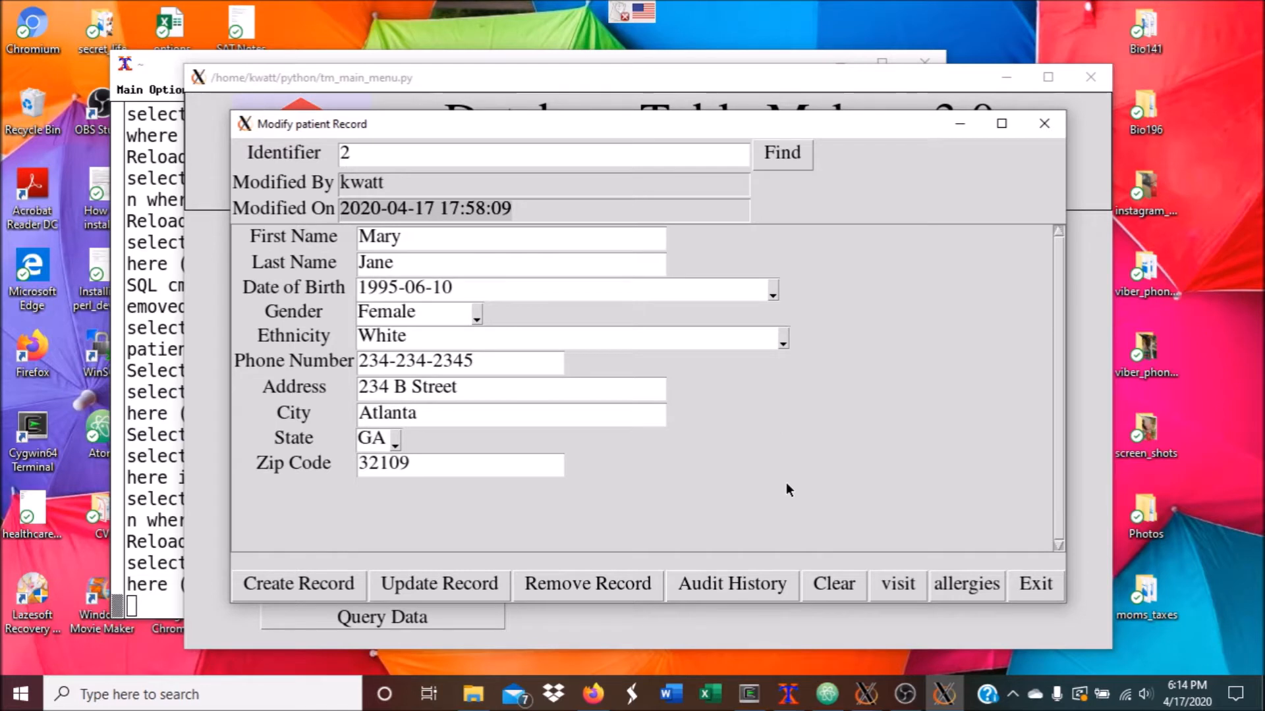
On a cleared form, enter the new patient's first and last name and birth date 1989-07-04
{"action": "left_click", "coordinate": [820, 590]}
{"action": "left_click", "coordinate": [521, 247]}
{"action": "type", "text": "John"}
{"action": "key", "text": "Tab"}
{"action": "type", "text": "Doe"}
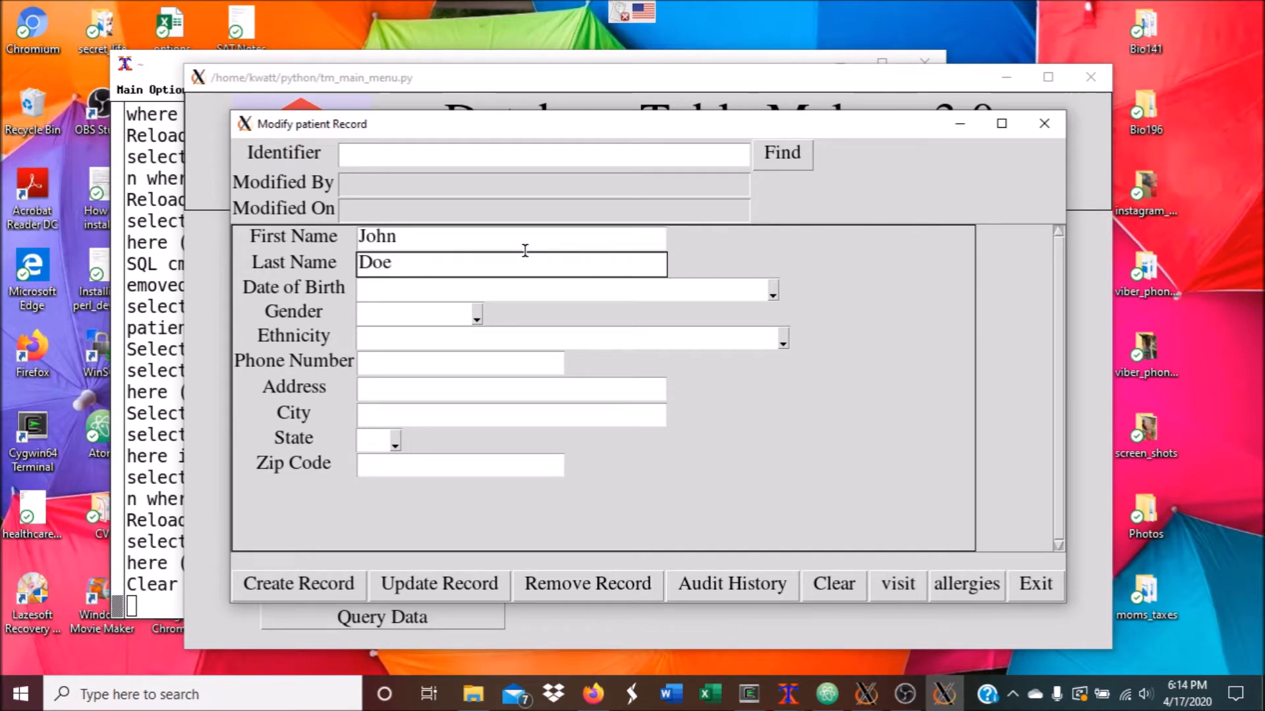
{"action": "left_click", "coordinate": [523, 292]}
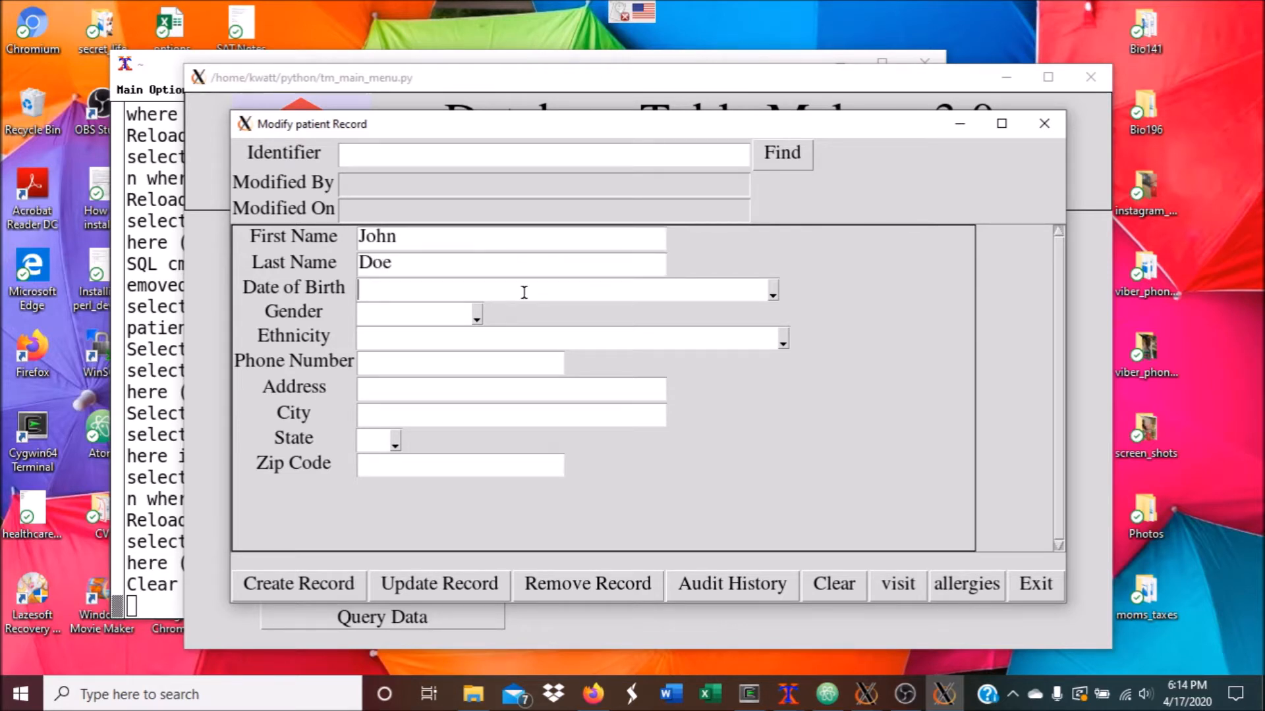
{"action": "type", "text": "1989-"}
{"action": "type", "text": "07-"}
{"action": "key", "text": "BackSpace"}
{"action": "type", "text": "7-04"}
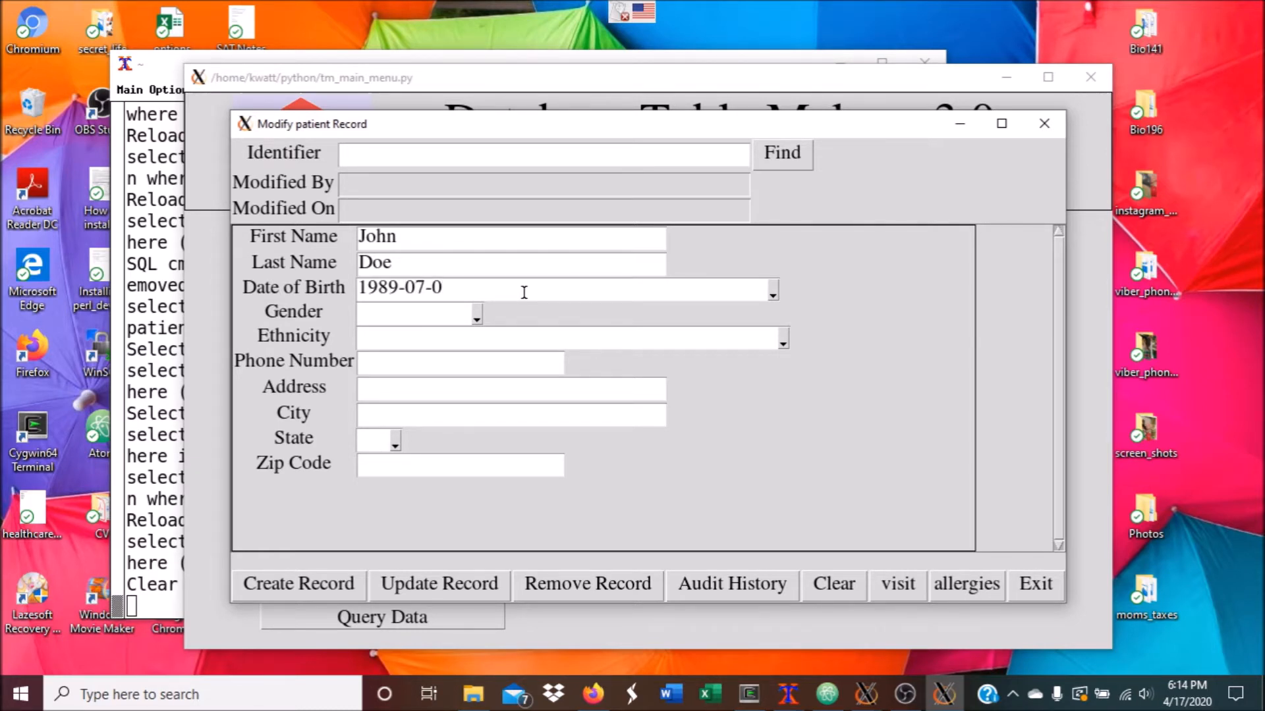
Set gender to Male and ethnicity to White, and enter the patient's phone number
{"action": "left_click", "coordinate": [478, 318]}
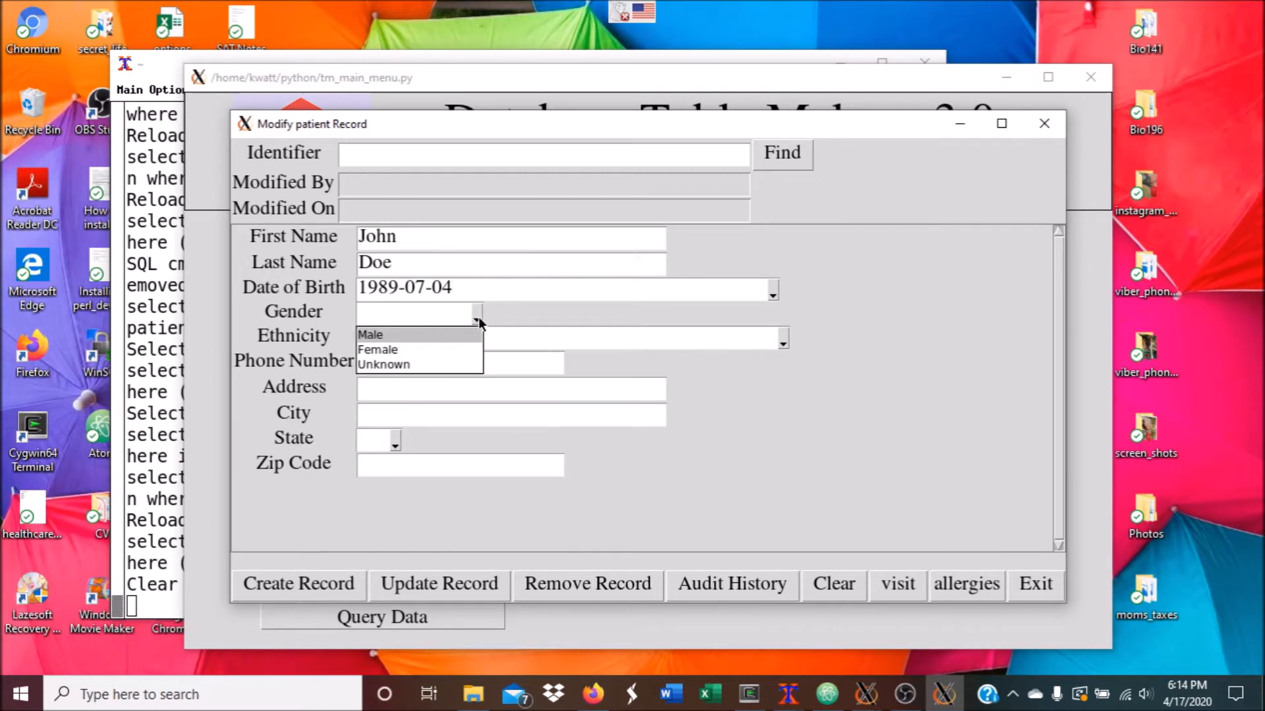
{"action": "left_click", "coordinate": [389, 334]}
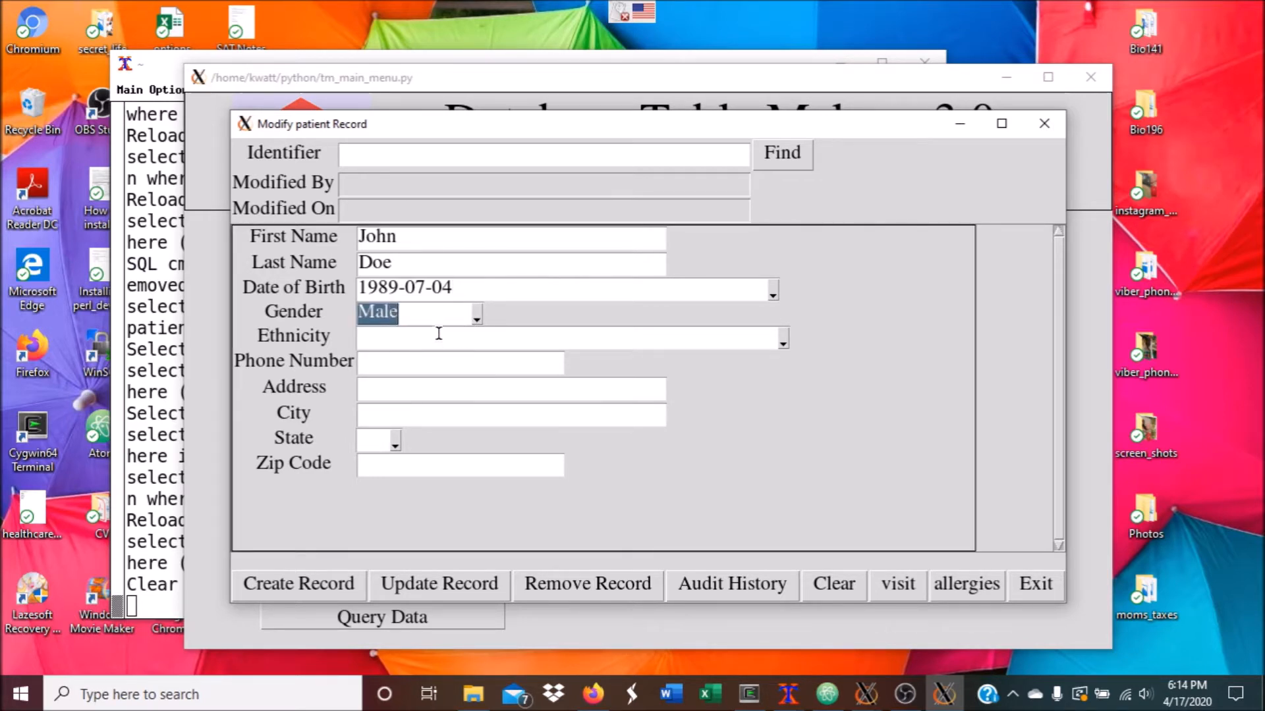
{"action": "left_click", "coordinate": [783, 342]}
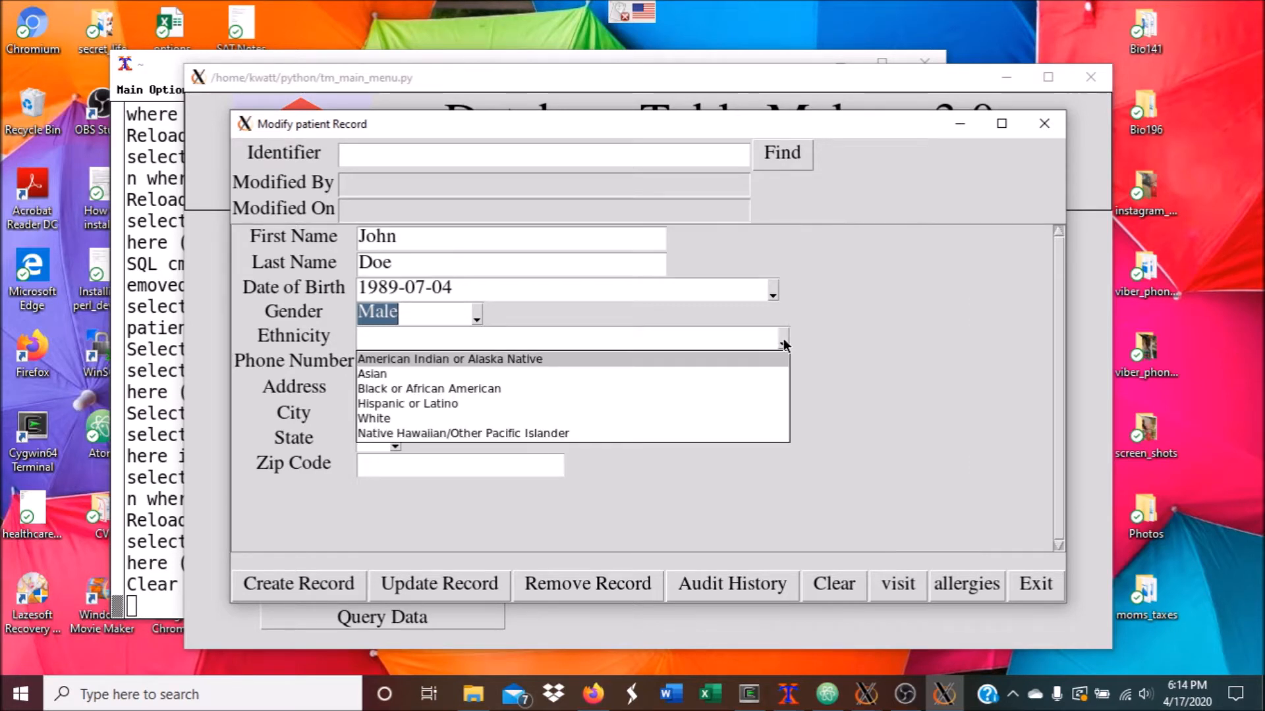
{"action": "left_click", "coordinate": [414, 420]}
{"action": "left_click", "coordinate": [403, 369]}
{"action": "type", "text": "456-456-4567"}
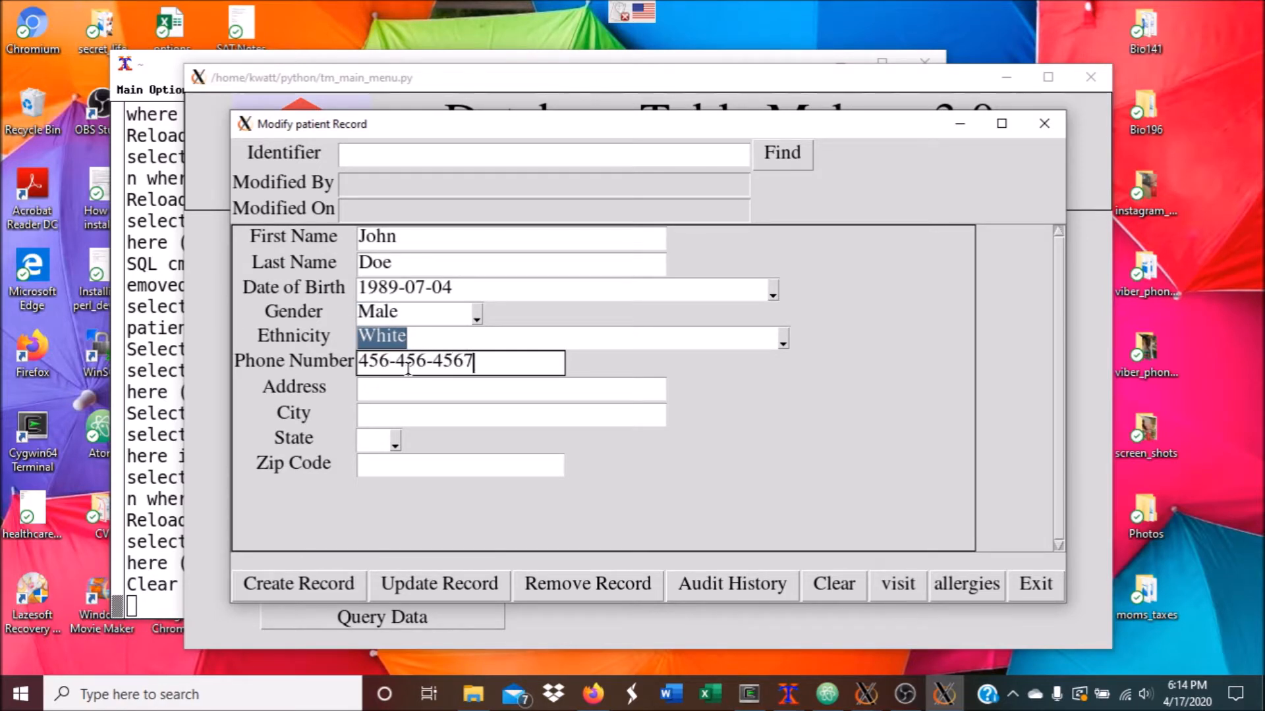
Enter the patient's street address, city Atlanta, state GA and zip code
{"action": "left_click", "coordinate": [420, 390]}
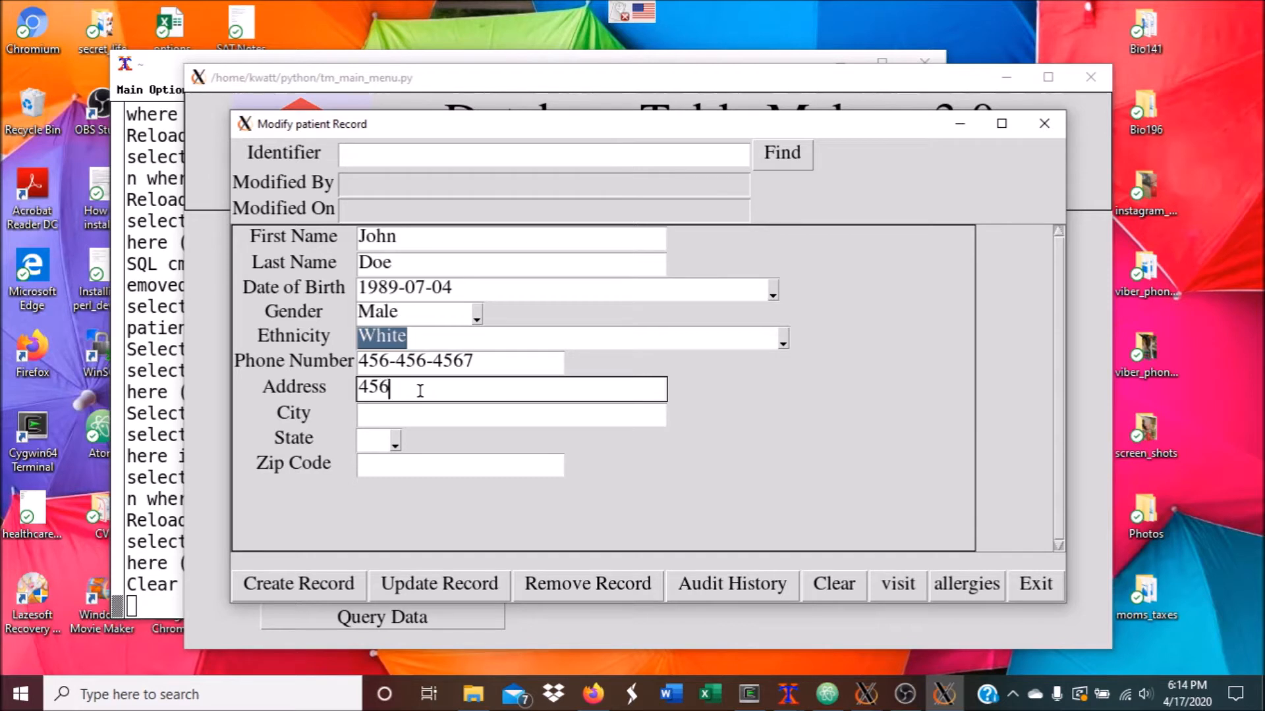
{"action": "left_click", "coordinate": [438, 415]}
{"action": "type", "text": "Ataanta"}
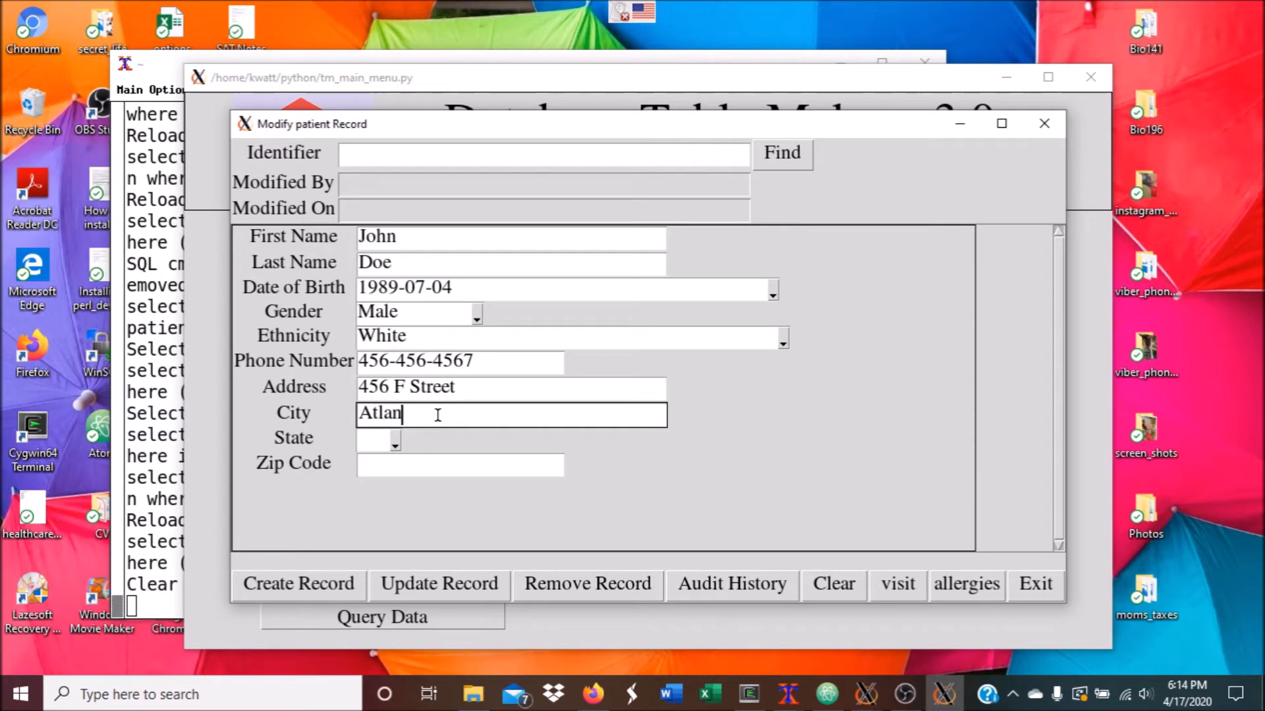
{"action": "left_click", "coordinate": [399, 440]}
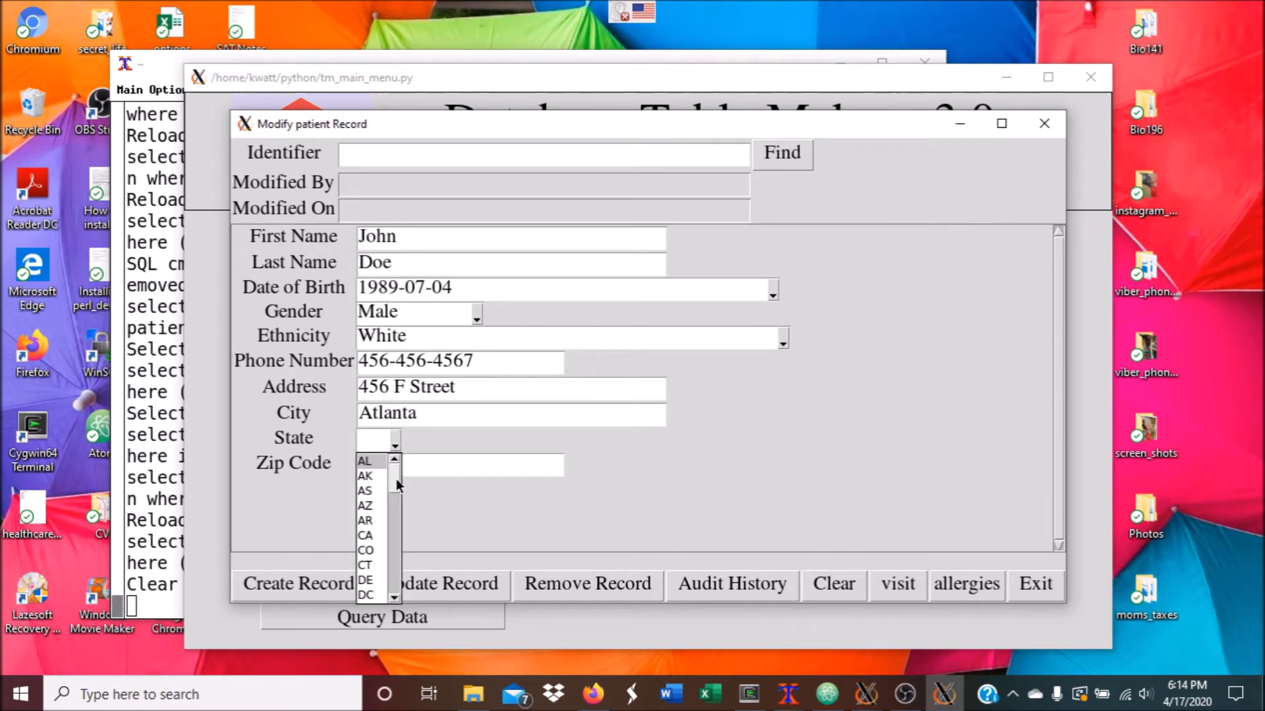
{"action": "scroll", "coordinate": [382, 539], "scroll_direction": "down", "scroll_amount": 3}
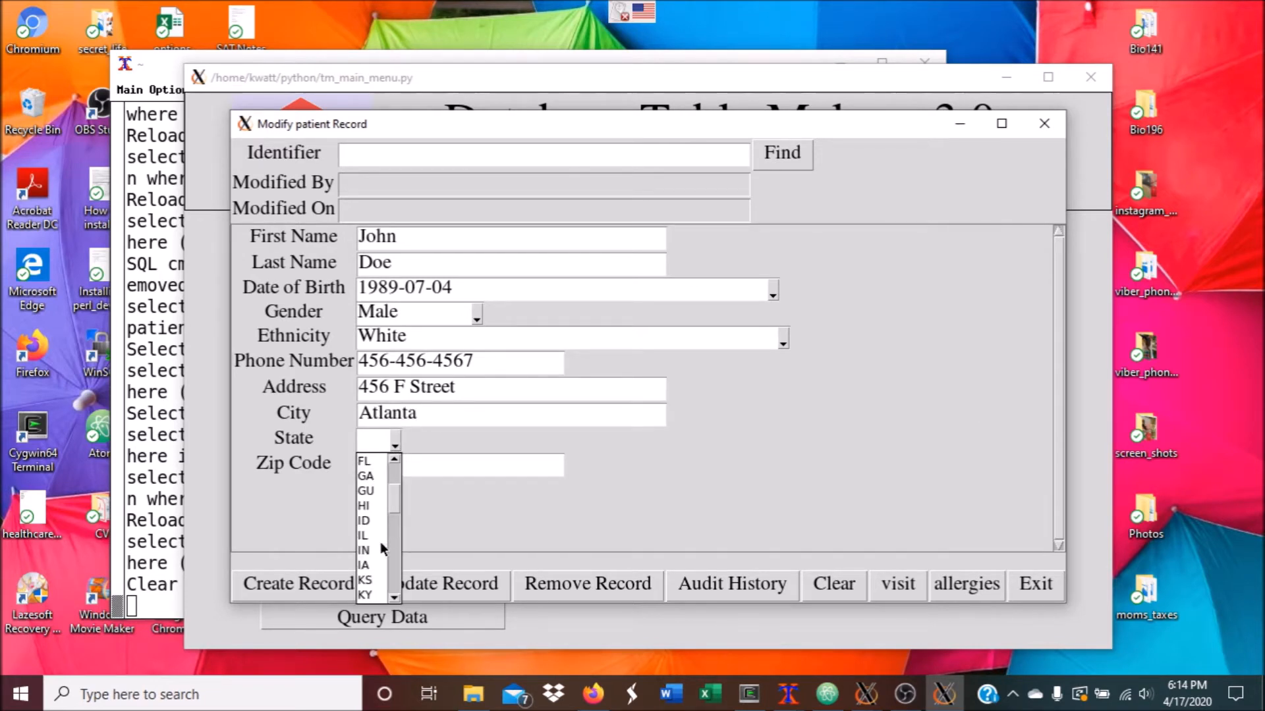
{"action": "left_click", "coordinate": [366, 475]}
{"action": "left_click", "coordinate": [389, 468]}
{"action": "type", "text": "34556"}
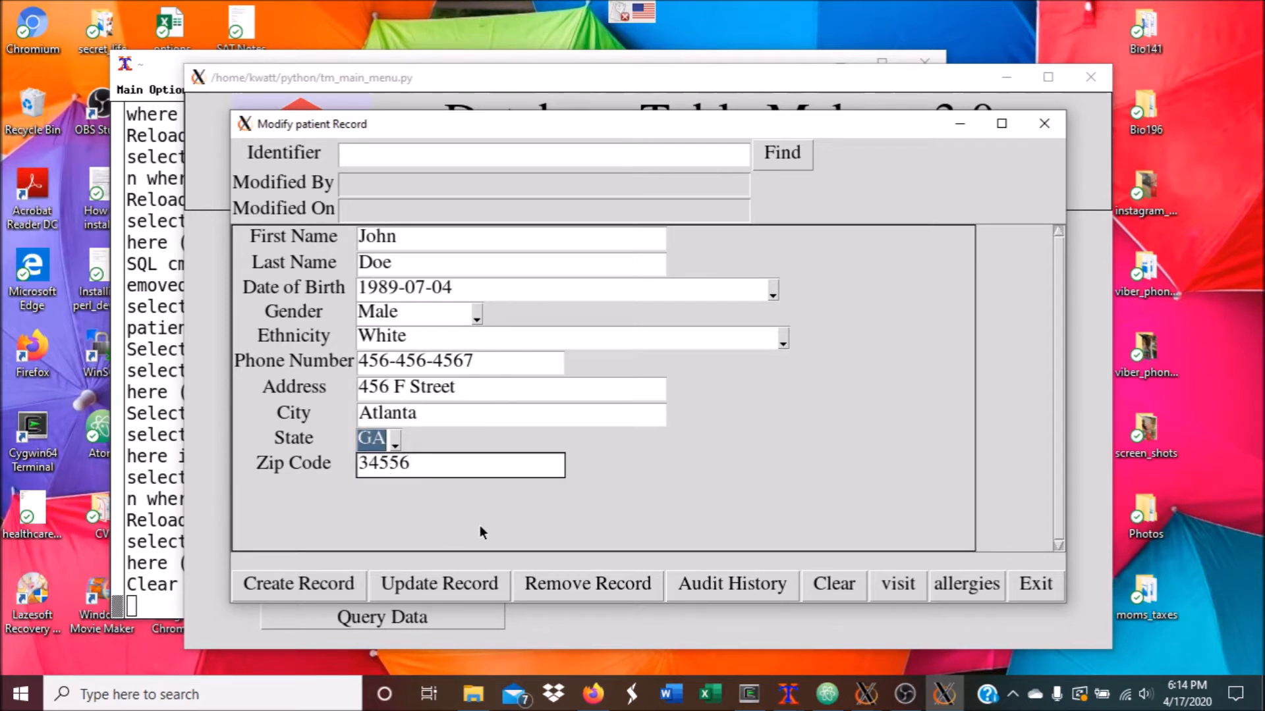
Save the new patient record 4 and highlight its Modified By value
{"action": "left_click", "coordinate": [335, 584]}
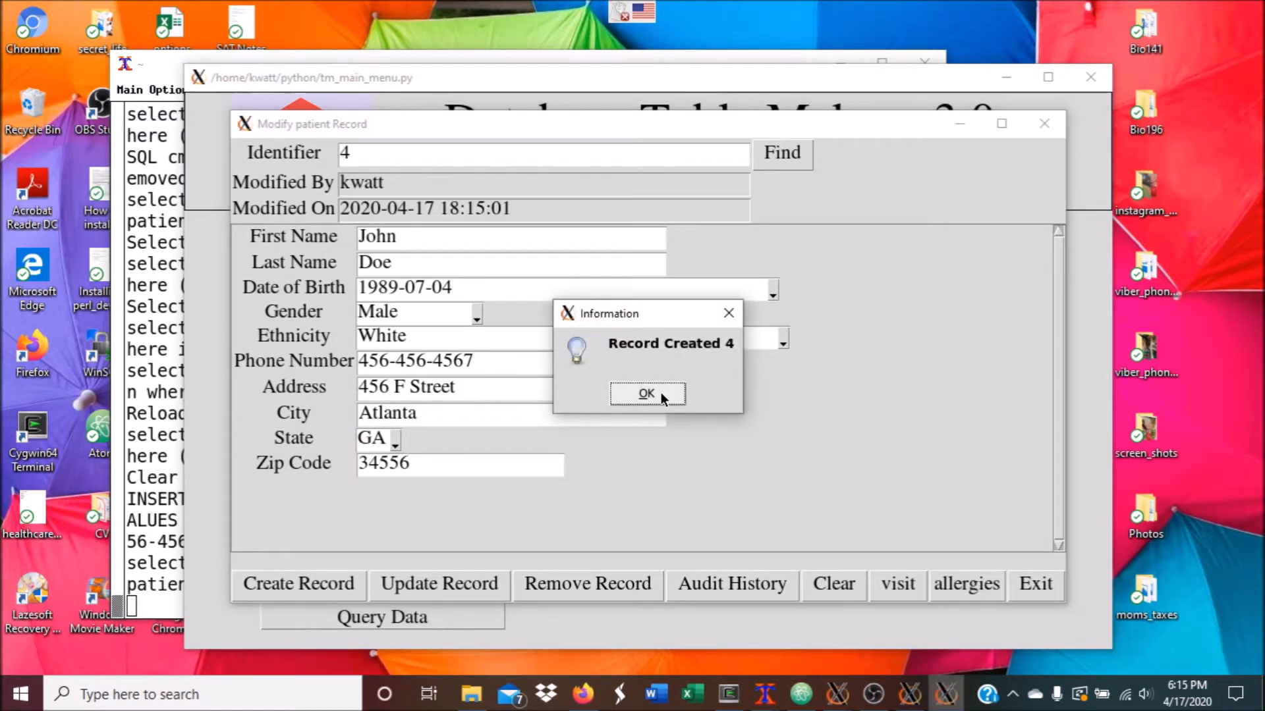
{"action": "left_click", "coordinate": [661, 392]}
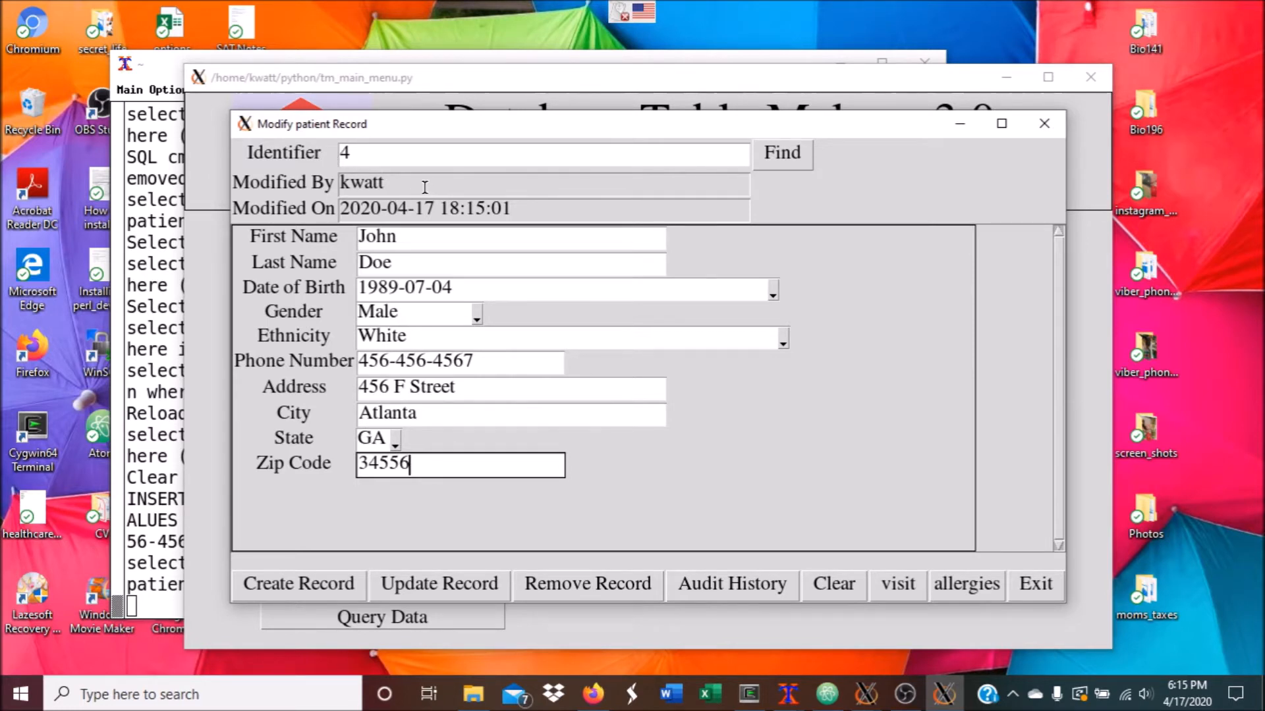
{"action": "left_click_drag", "start_coordinate": [396, 185], "coordinate": [334, 186]}
{"action": "left_click", "coordinate": [395, 187]}
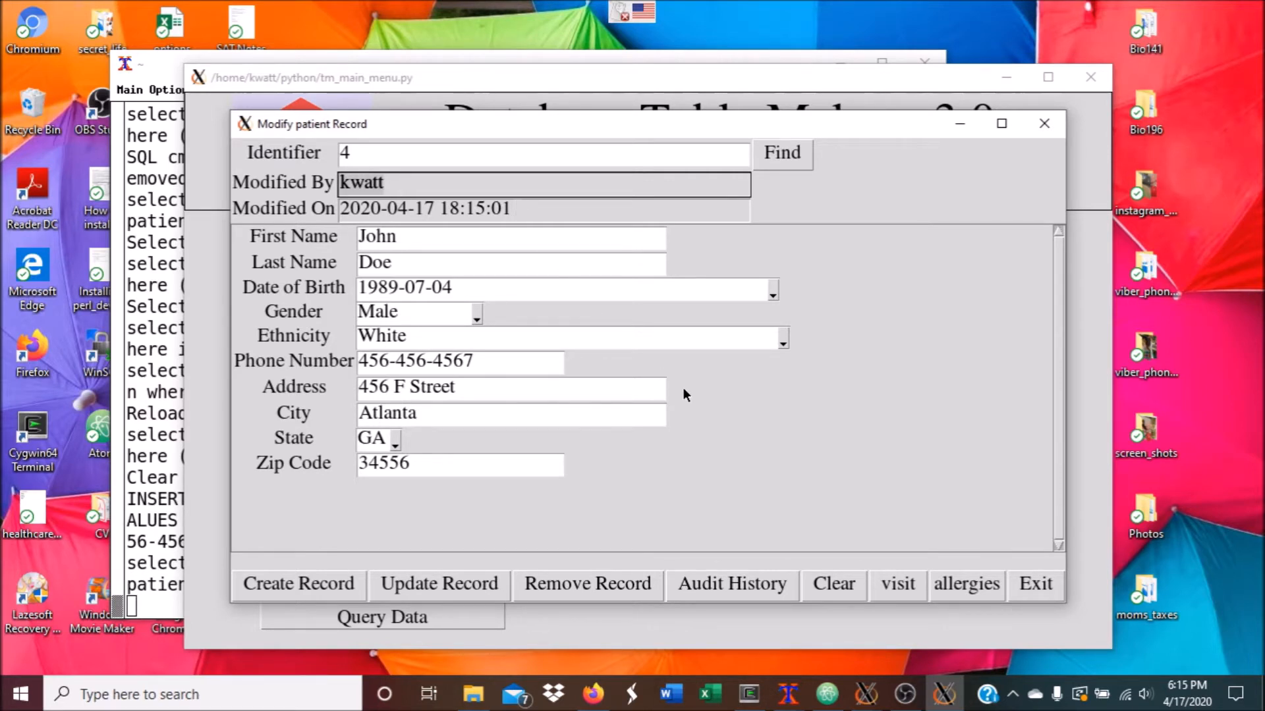
Start a Follow-up visit for patient 4 with notes 'follow-up exam for last weeks illness'
{"action": "left_click", "coordinate": [892, 586]}
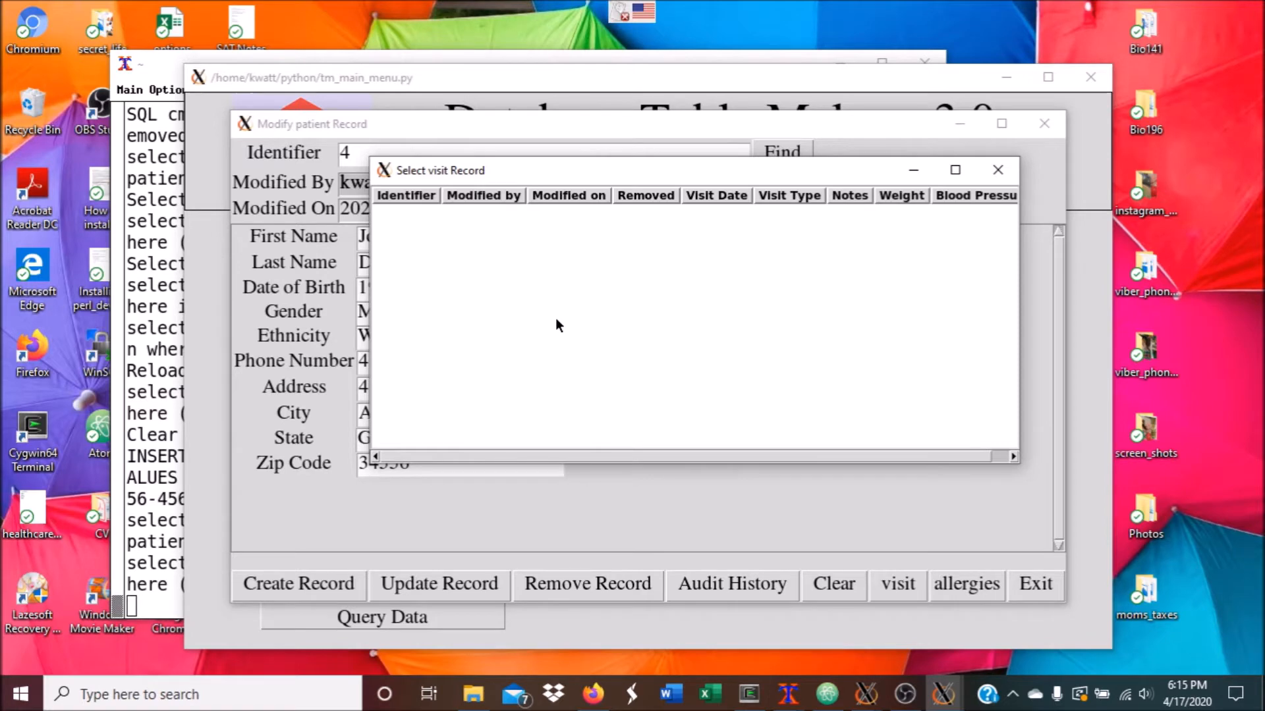
{"action": "double_click", "coordinate": [646, 326]}
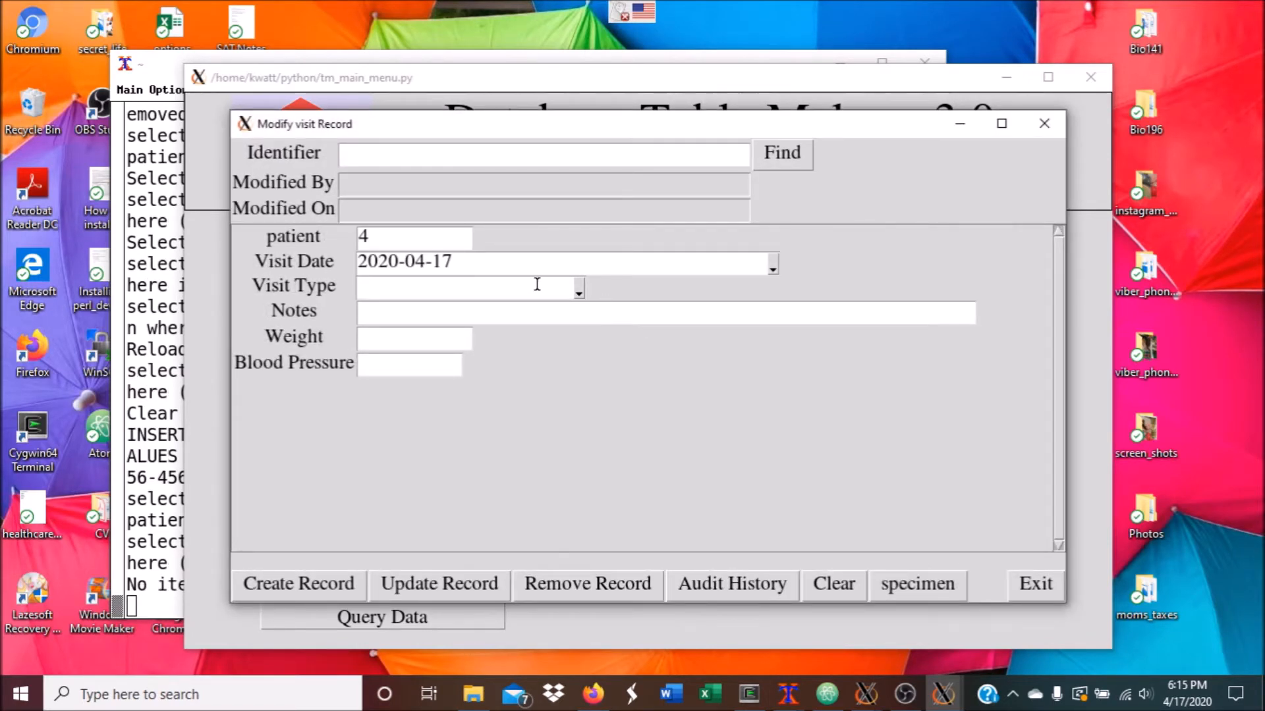
{"action": "left_click", "coordinate": [577, 291]}
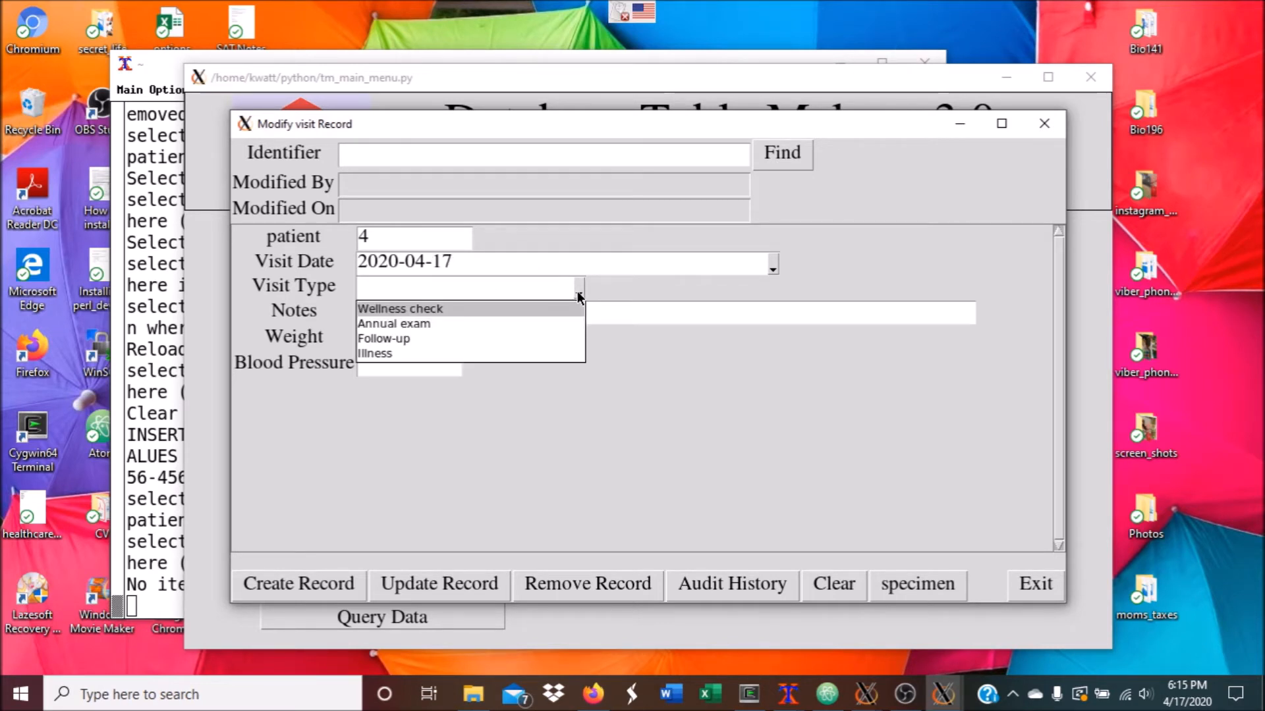
{"action": "left_click", "coordinate": [484, 338]}
{"action": "left_click", "coordinate": [479, 316]}
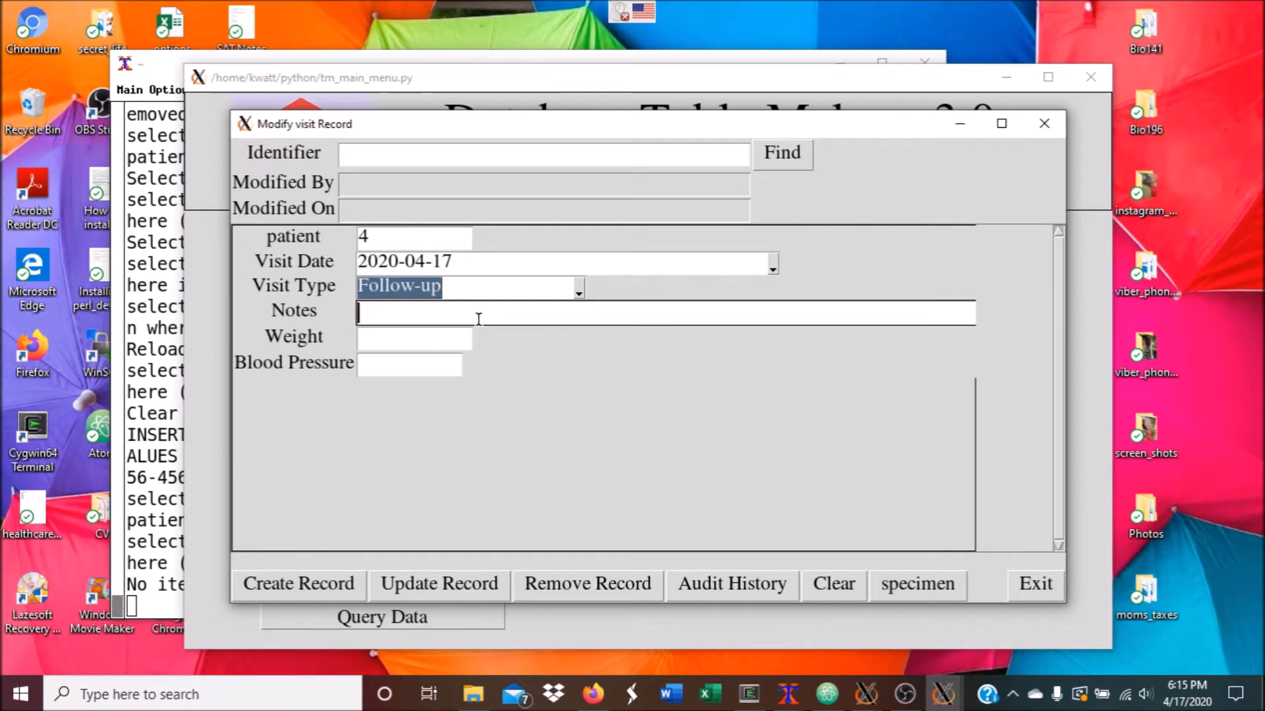
{"action": "type", "text": "follow-up ex"}
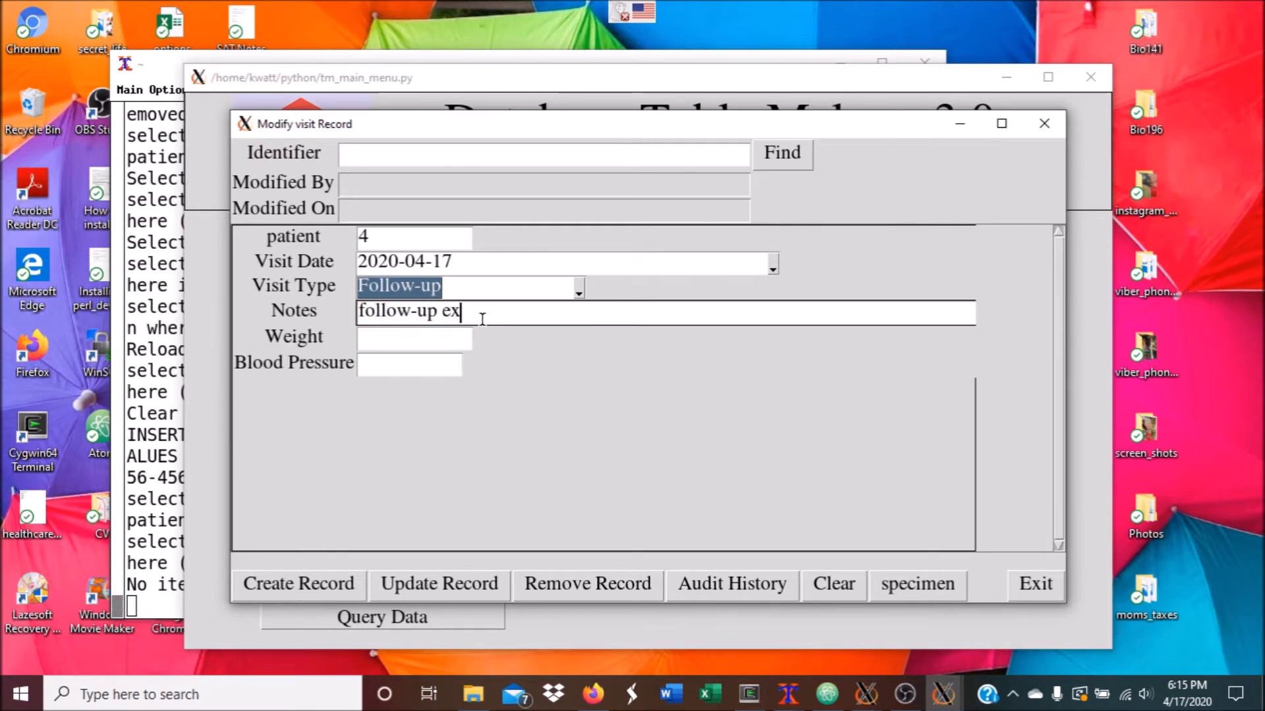
{"action": "type", "text": "am for last"}
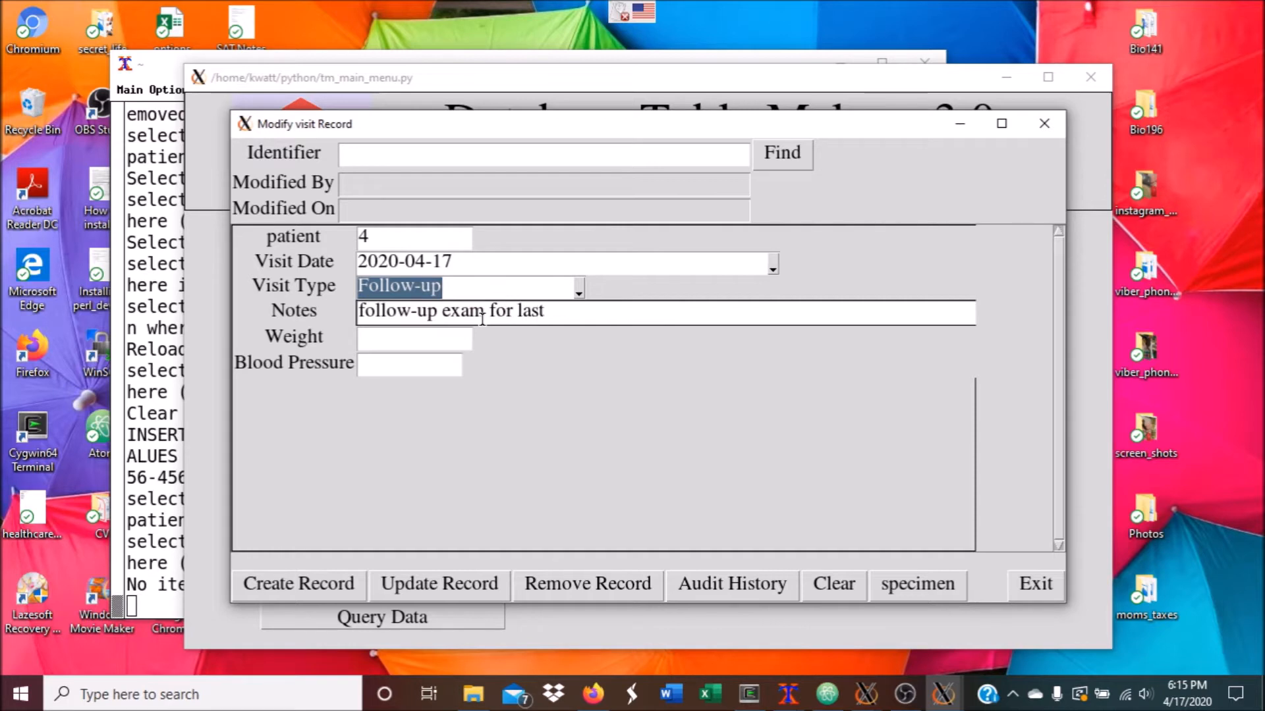
{"action": "type", "text": " weeks illness"}
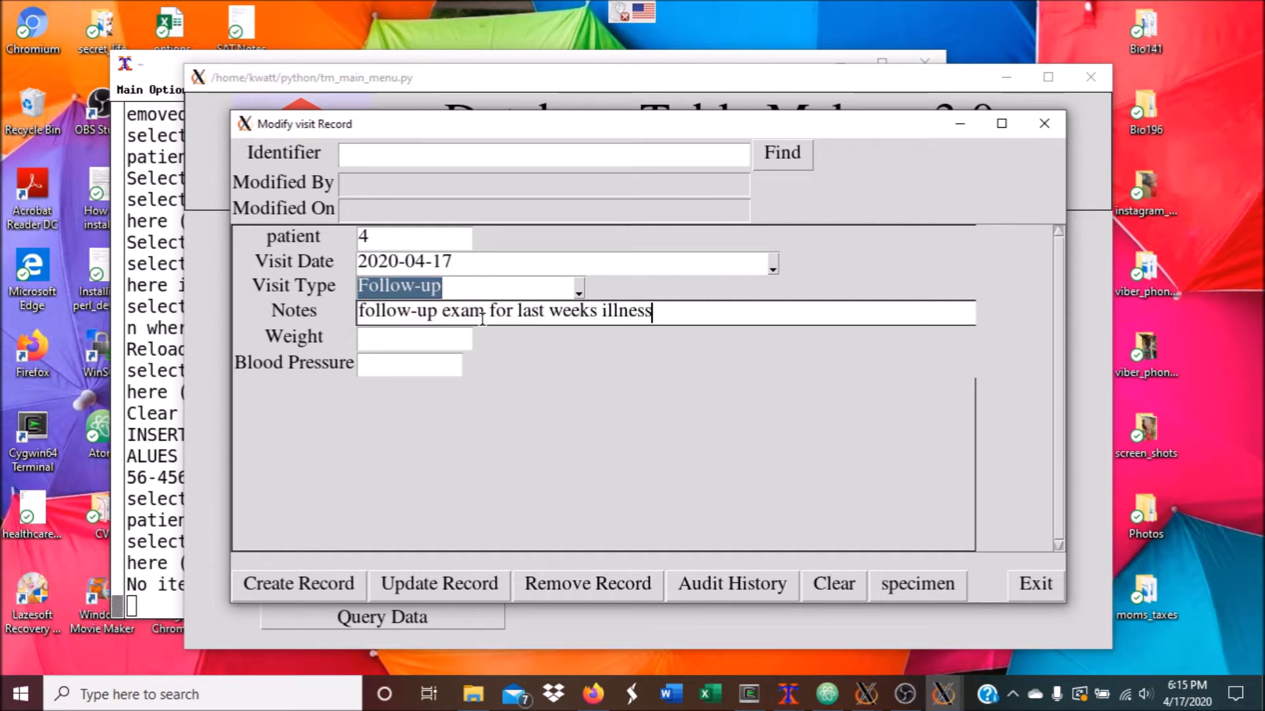
Enter weight 145 and blood pressure 135/125 and save the visit record
{"action": "left_click", "coordinate": [428, 336]}
{"action": "type", "text": "145"}
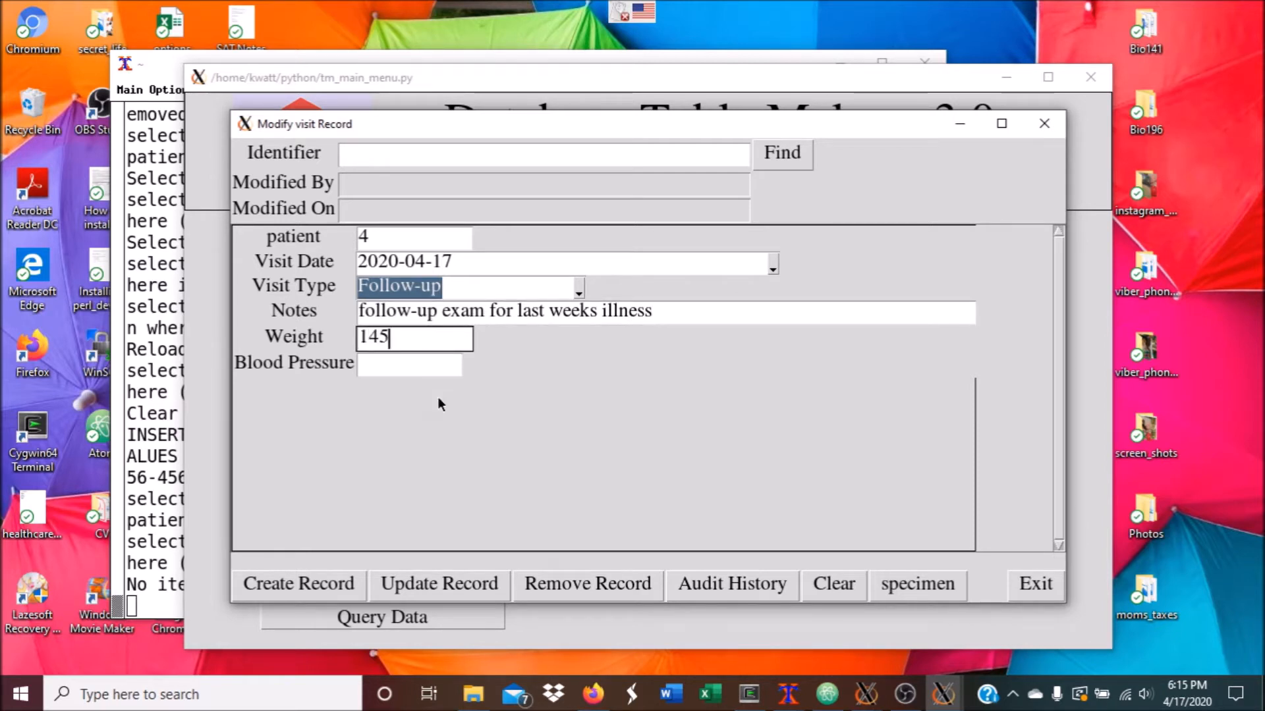
{"action": "left_click", "coordinate": [431, 373]}
{"action": "type", "text": "135"}
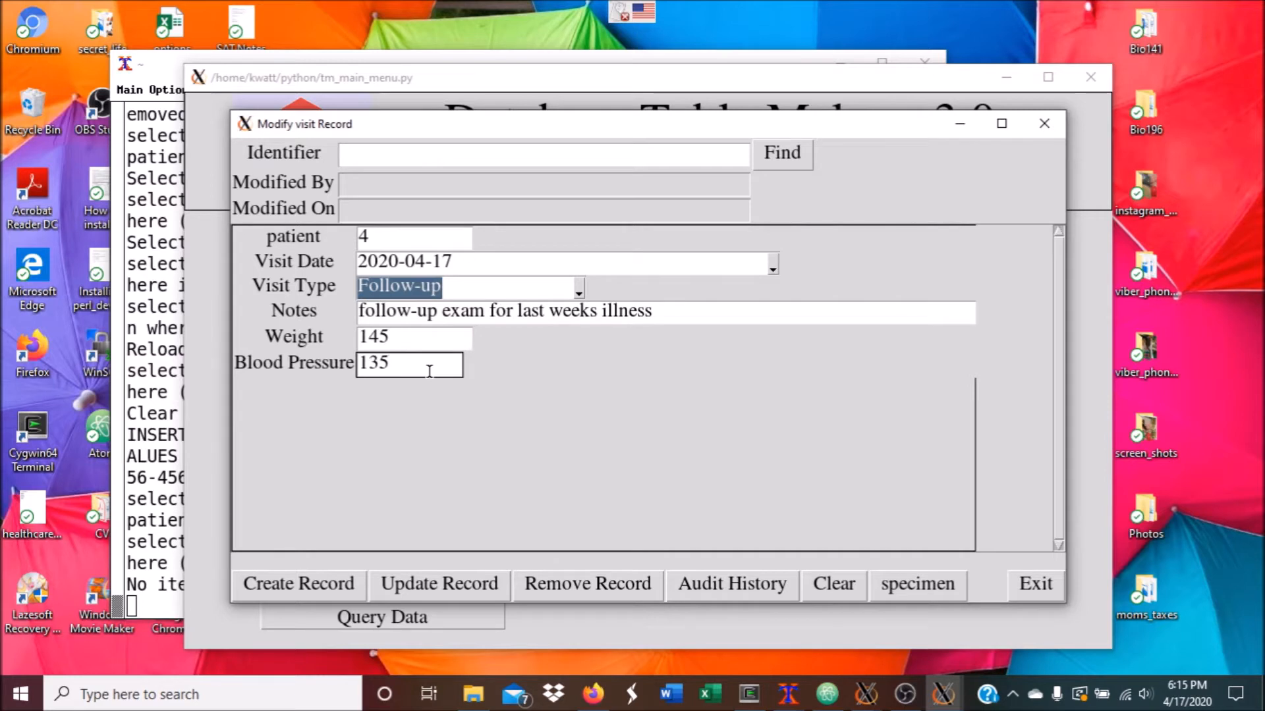
{"action": "type", "text": "/125"}
{"action": "left_click", "coordinate": [305, 590]}
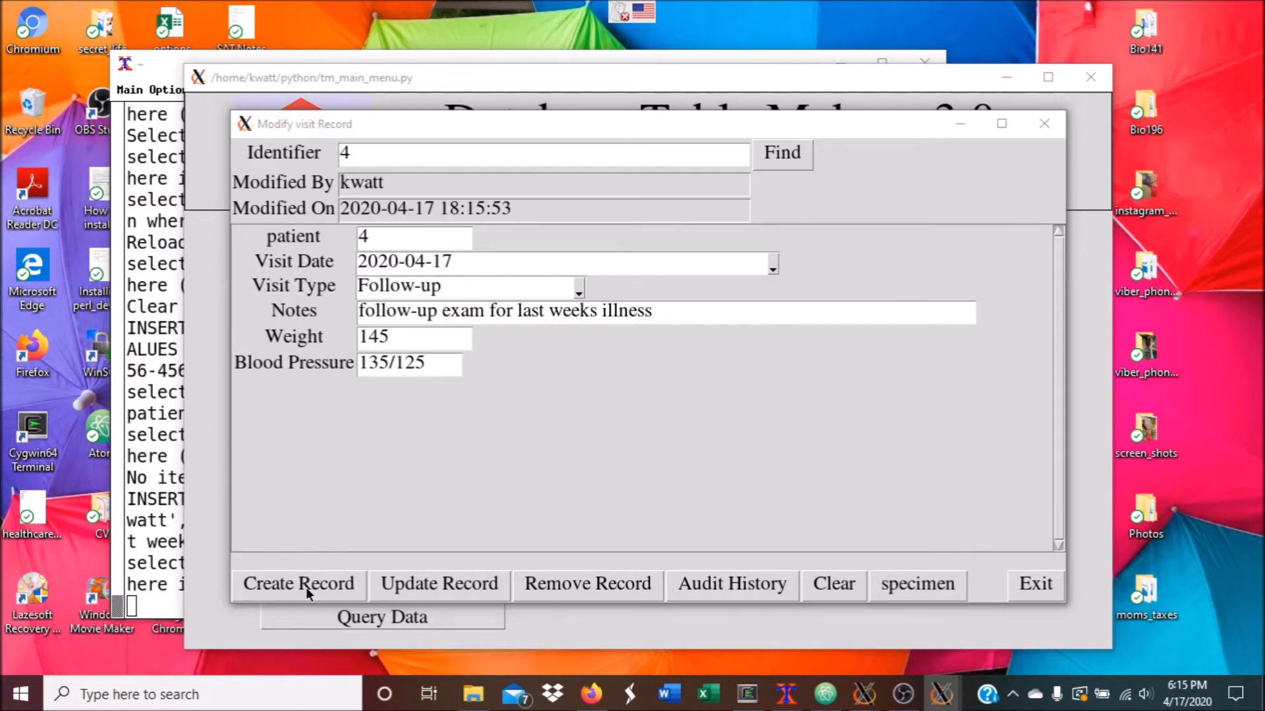
{"action": "left_click", "coordinate": [657, 393]}
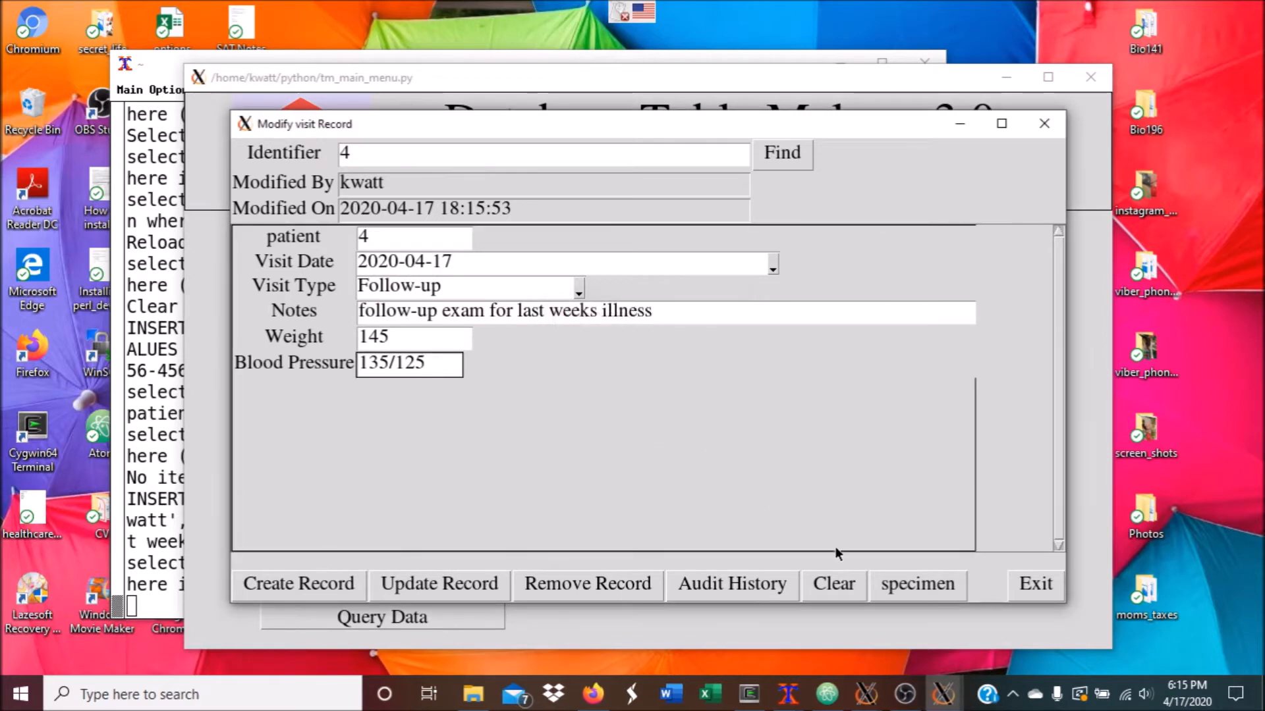
{"action": "left_click", "coordinate": [896, 586]}
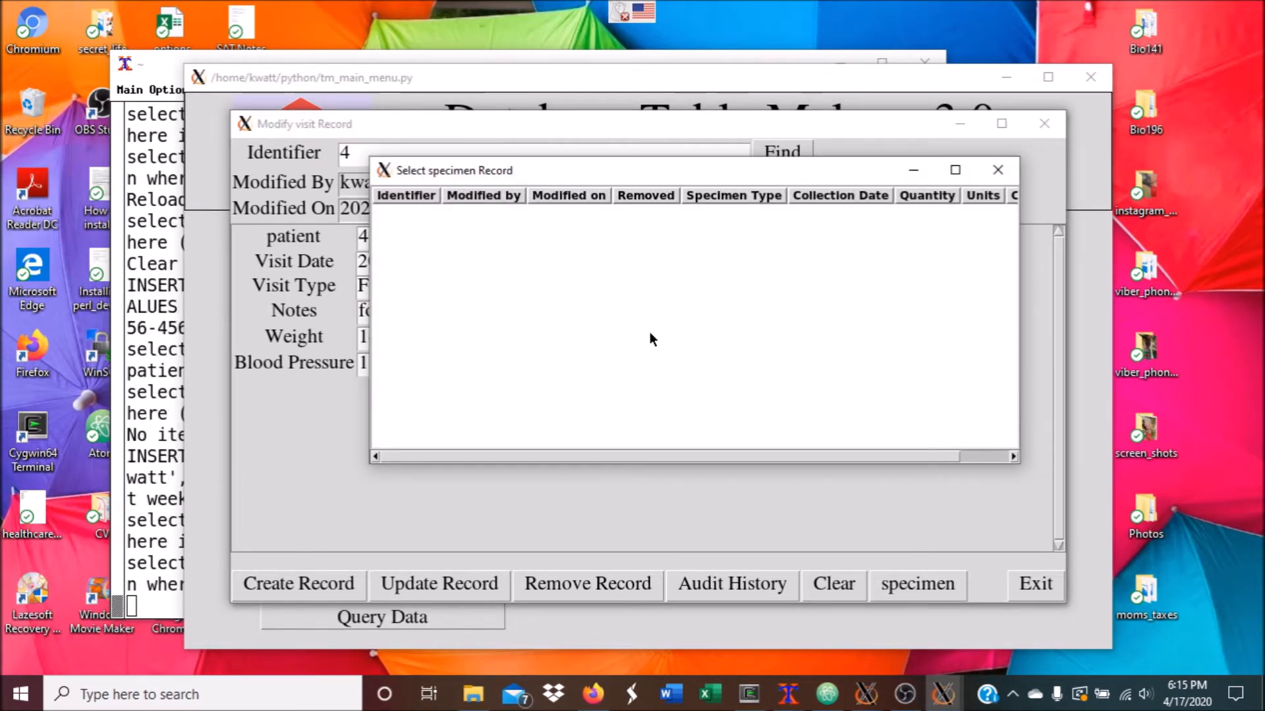
Create specimen record 7: Blood, 10 ml, with its collector selected
{"action": "left_click", "coordinate": [578, 265]}
{"action": "left_click", "coordinate": [438, 283]}
{"action": "left_click", "coordinate": [430, 314]}
{"action": "type", "text": "10"}
{"action": "left_click", "coordinate": [470, 342]}
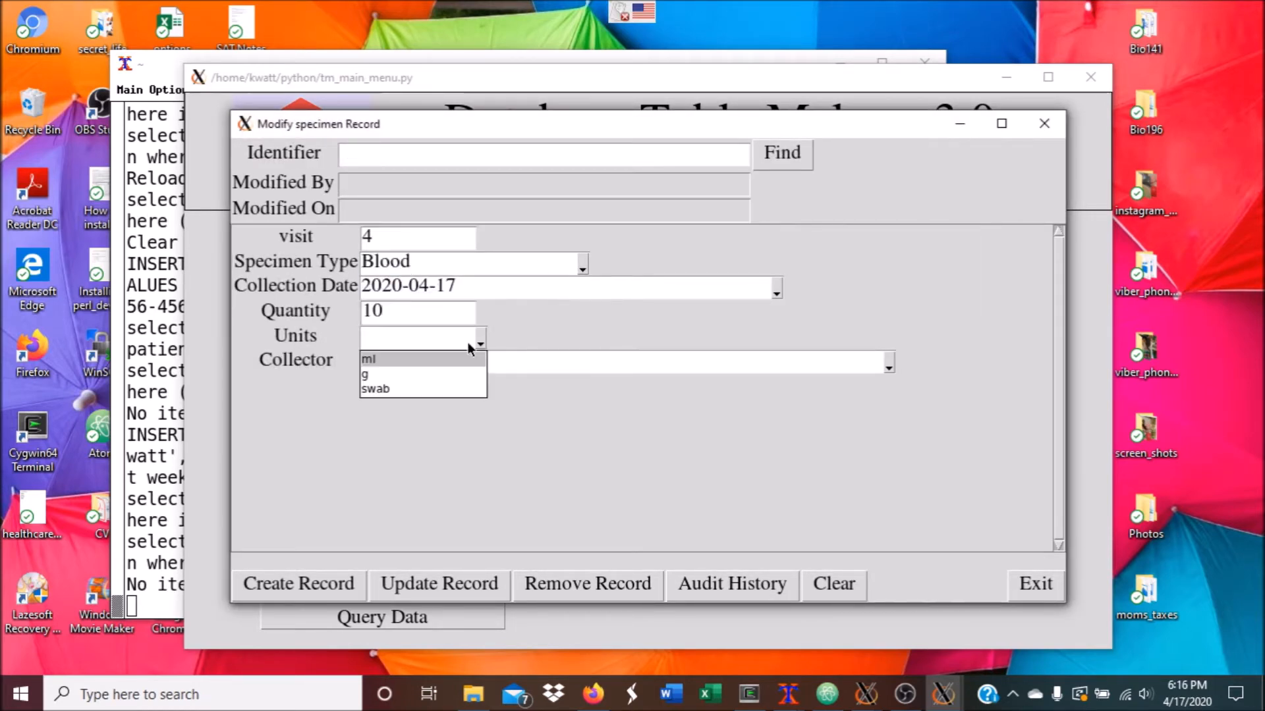
{"action": "left_click", "coordinate": [428, 355]}
{"action": "left_click", "coordinate": [877, 375]}
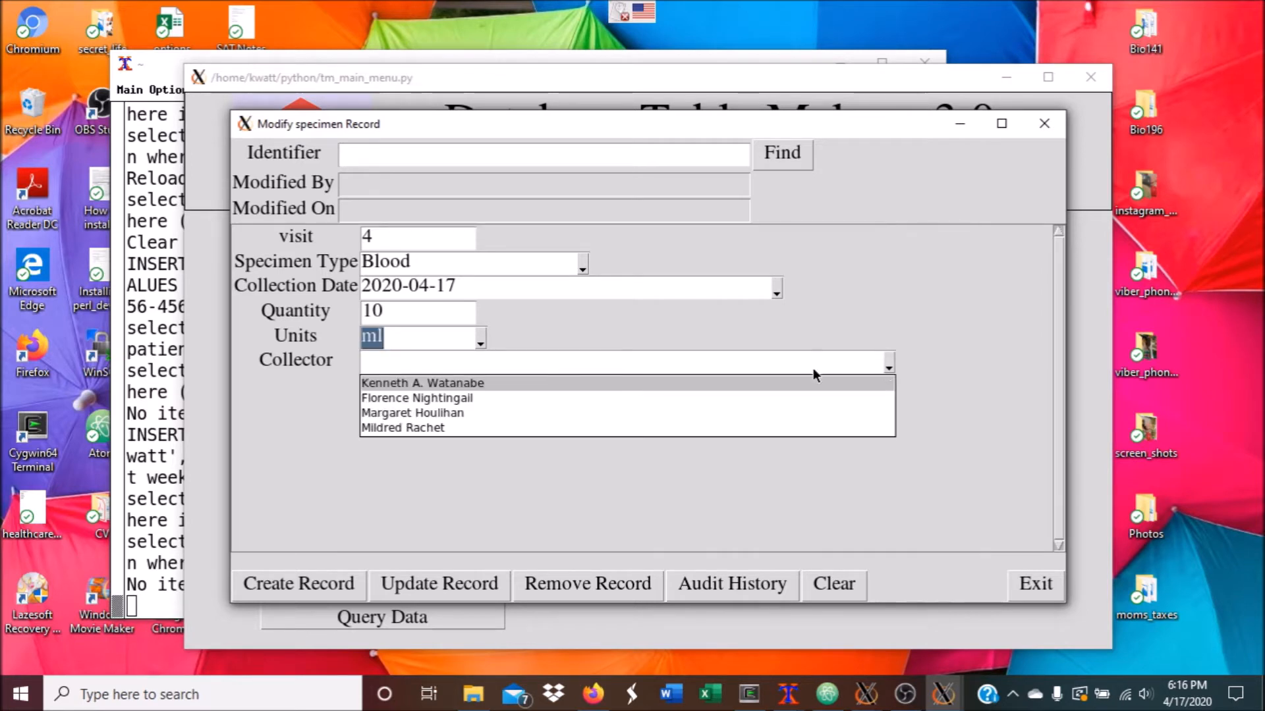
{"action": "left_click", "coordinate": [479, 425]}
{"action": "left_click", "coordinate": [339, 584]}
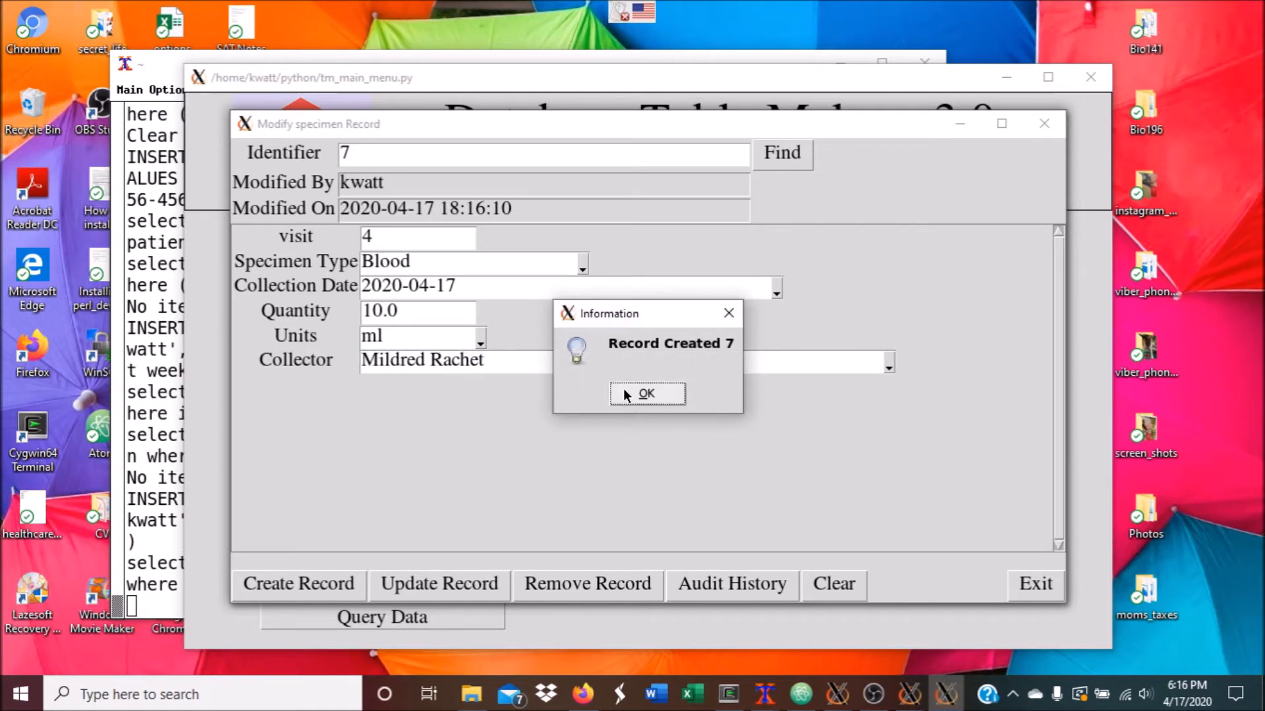
{"action": "left_click", "coordinate": [633, 392]}
Create specimen record 8 as Urine, 50 ml, then exit the specimen form
{"action": "left_click", "coordinate": [577, 262]}
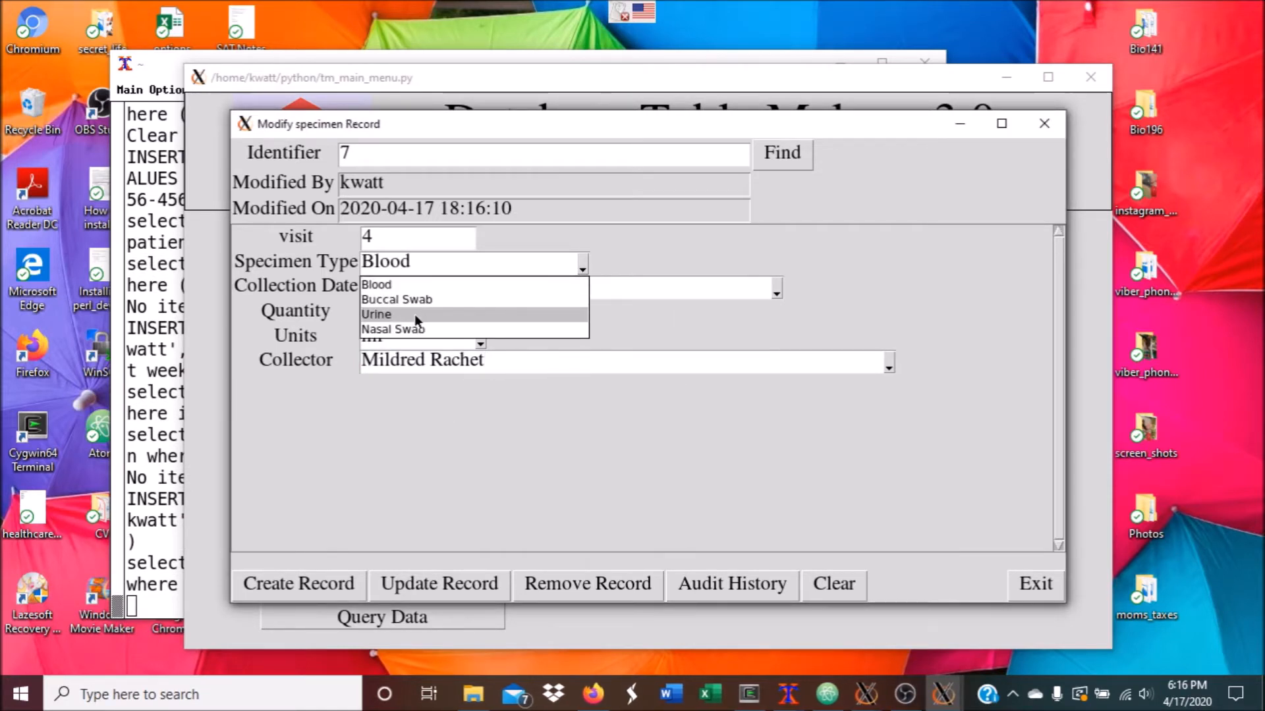
{"action": "left_click", "coordinate": [413, 312]}
{"action": "left_click", "coordinate": [417, 319]}
{"action": "double_click", "coordinate": [396, 311]}
{"action": "type", "text": "50"}
{"action": "left_click", "coordinate": [328, 584]}
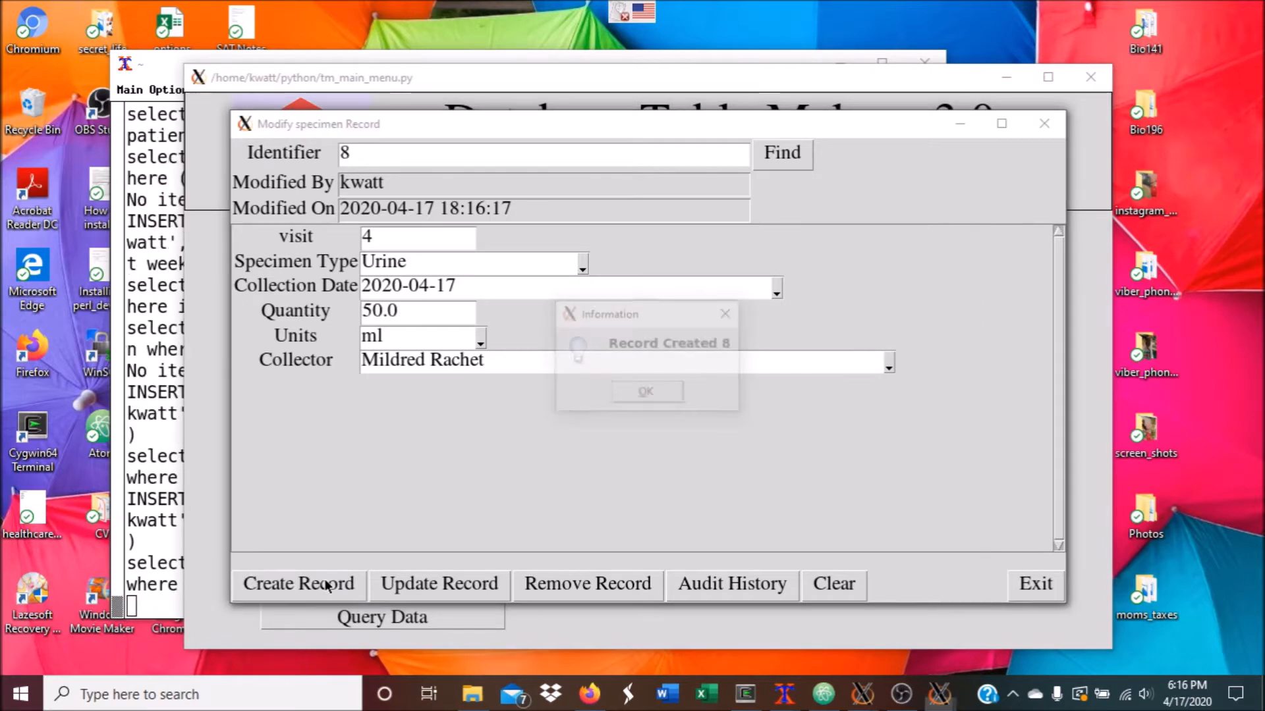
{"action": "left_click", "coordinate": [666, 396]}
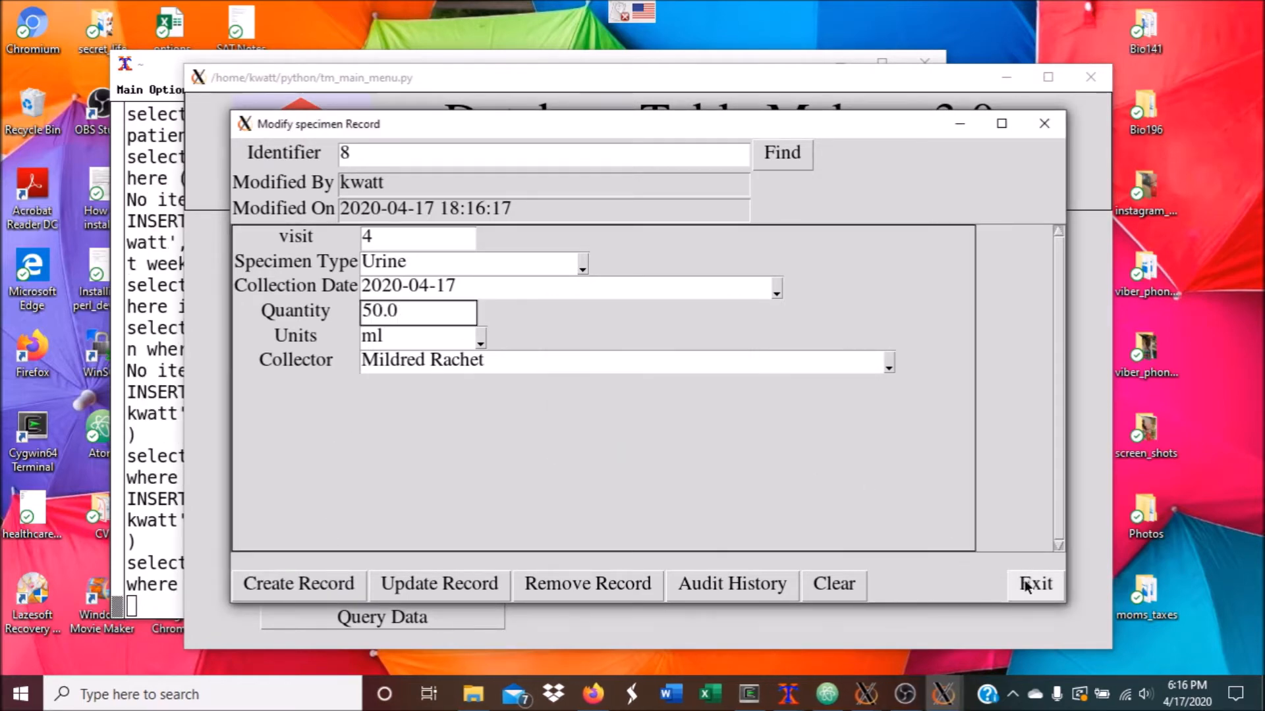
{"action": "left_click", "coordinate": [1019, 583]}
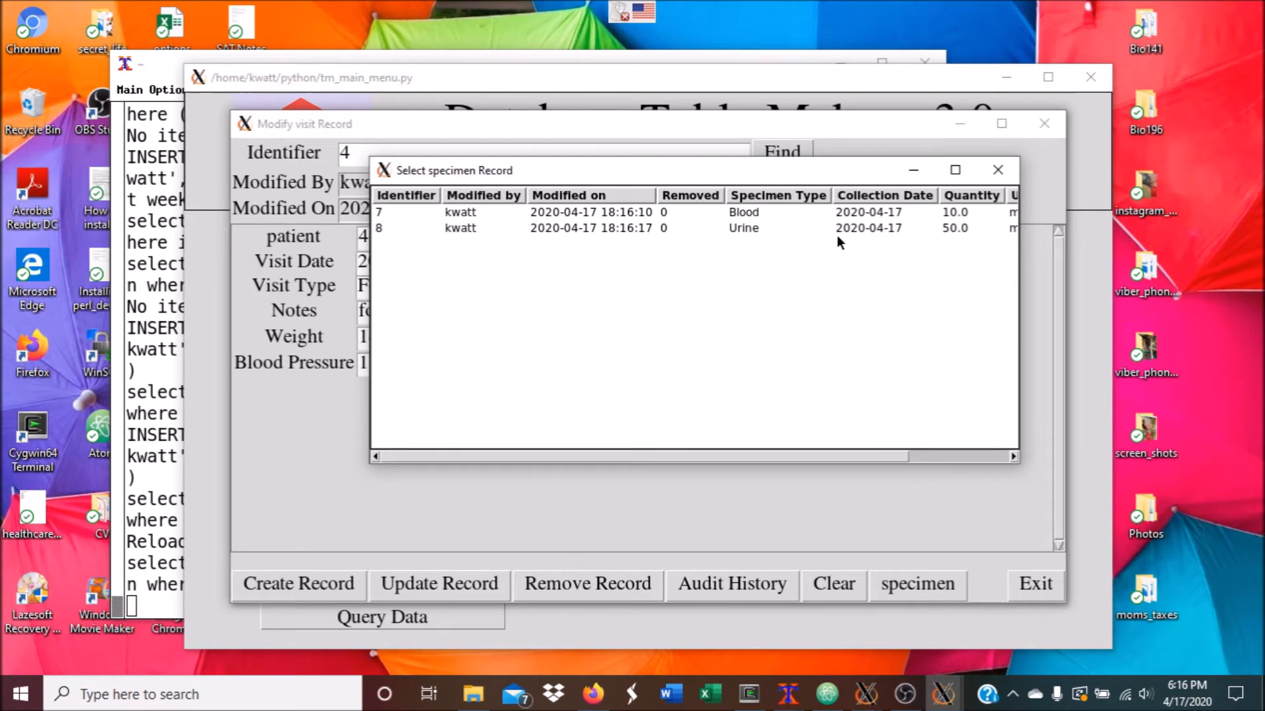
Close the specimen list, visit form and visit list to return to patient 4
{"action": "left_click", "coordinate": [998, 170]}
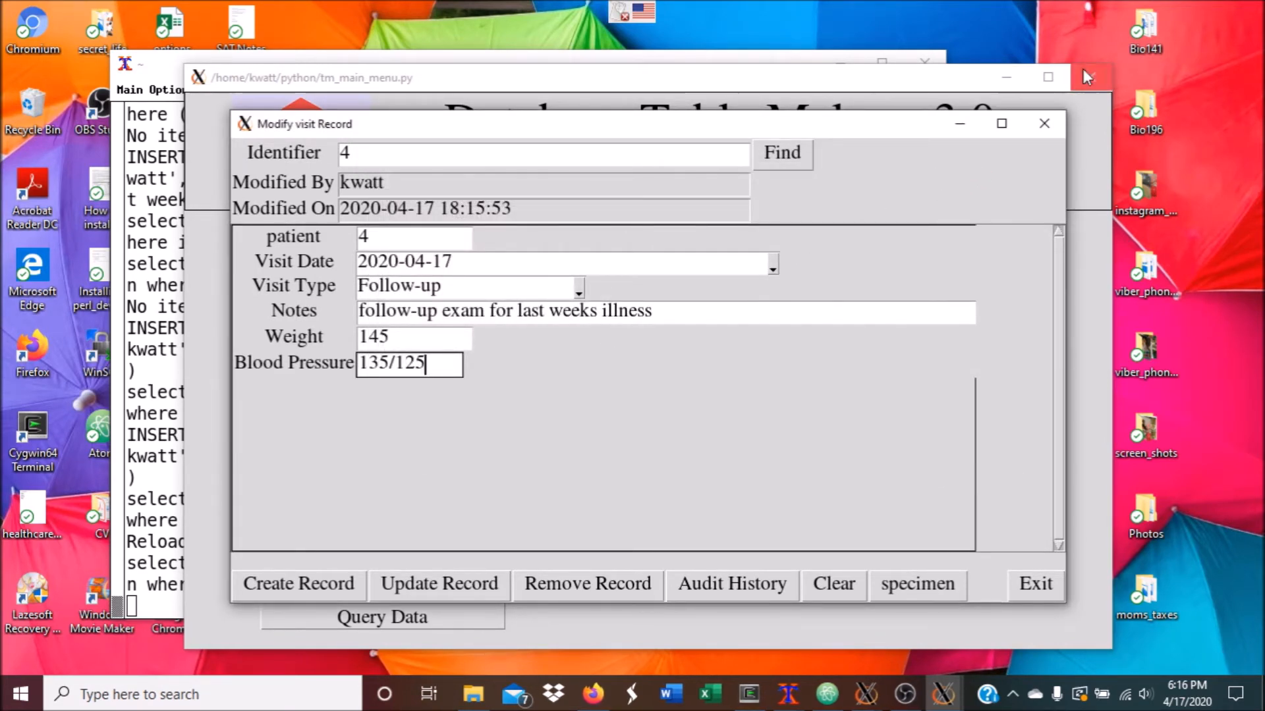
{"action": "left_click", "coordinate": [1044, 123]}
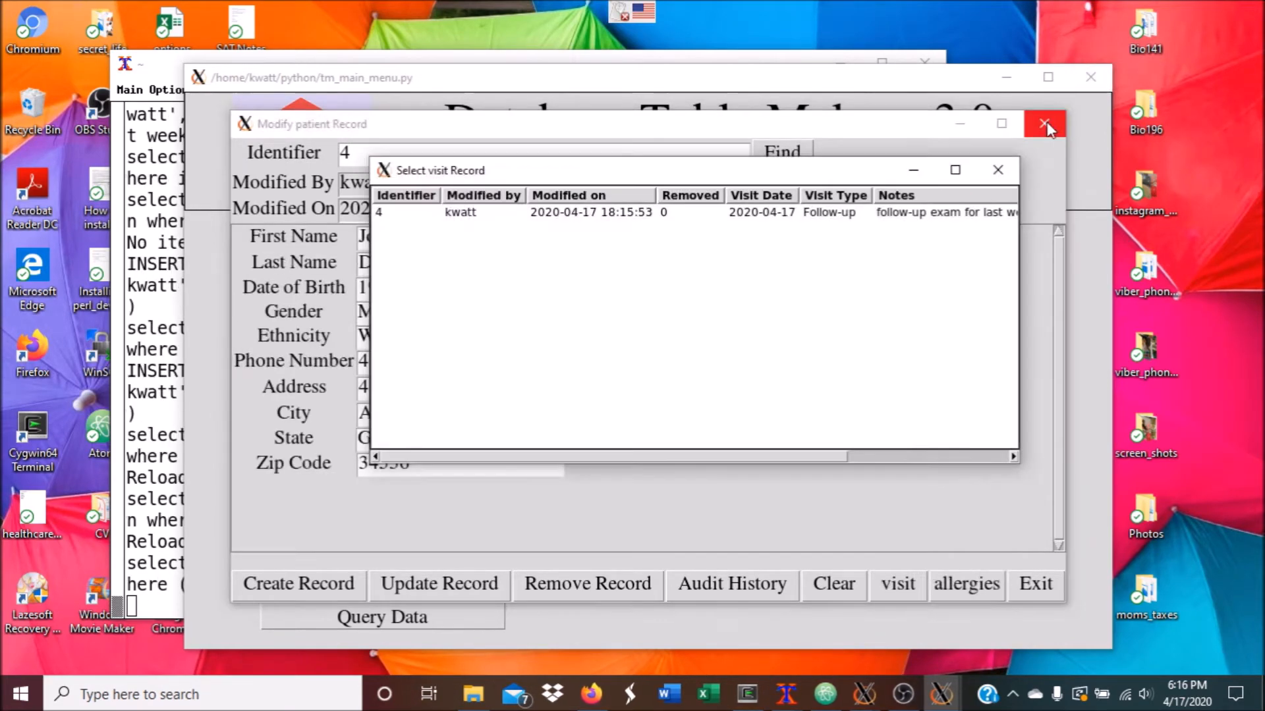
{"action": "left_click", "coordinate": [999, 171]}
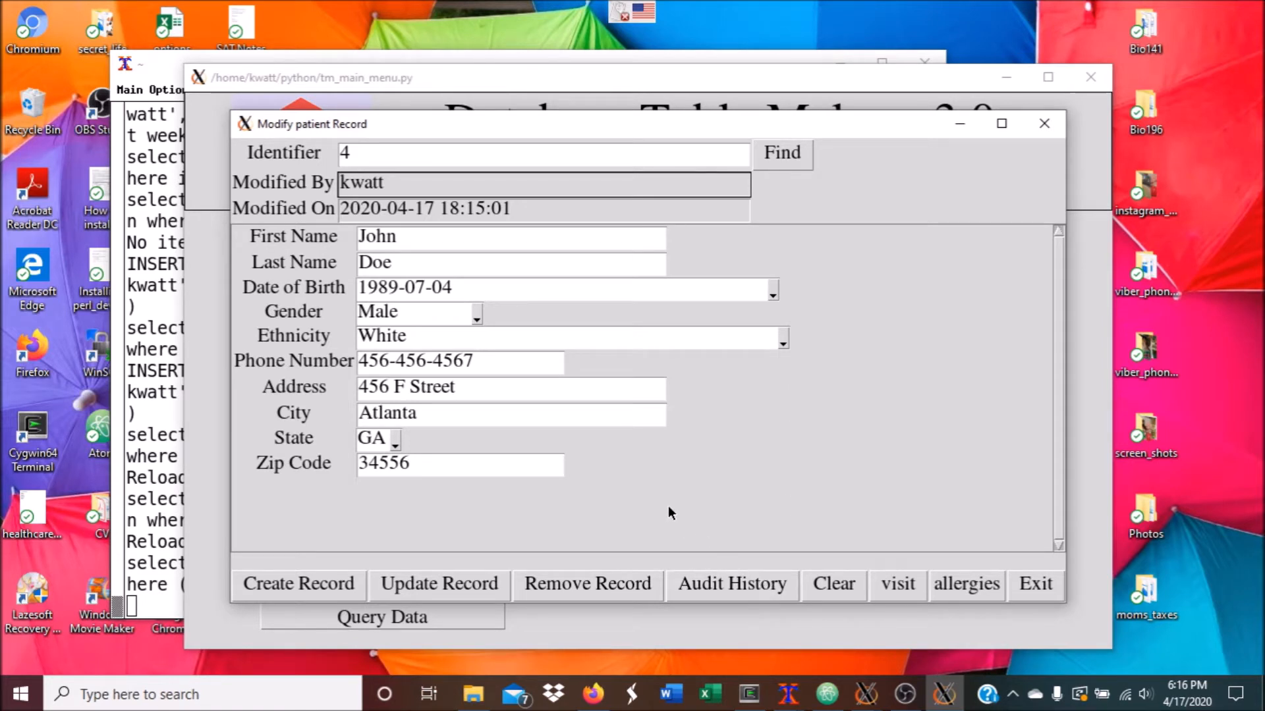
Replace patient 4's last name with the new surname and update the record
{"action": "left_click", "coordinate": [485, 265]}
{"action": "left_click", "coordinate": [383, 265]}
{"action": "left_click_drag", "start_coordinate": [421, 268], "coordinate": [308, 259]}
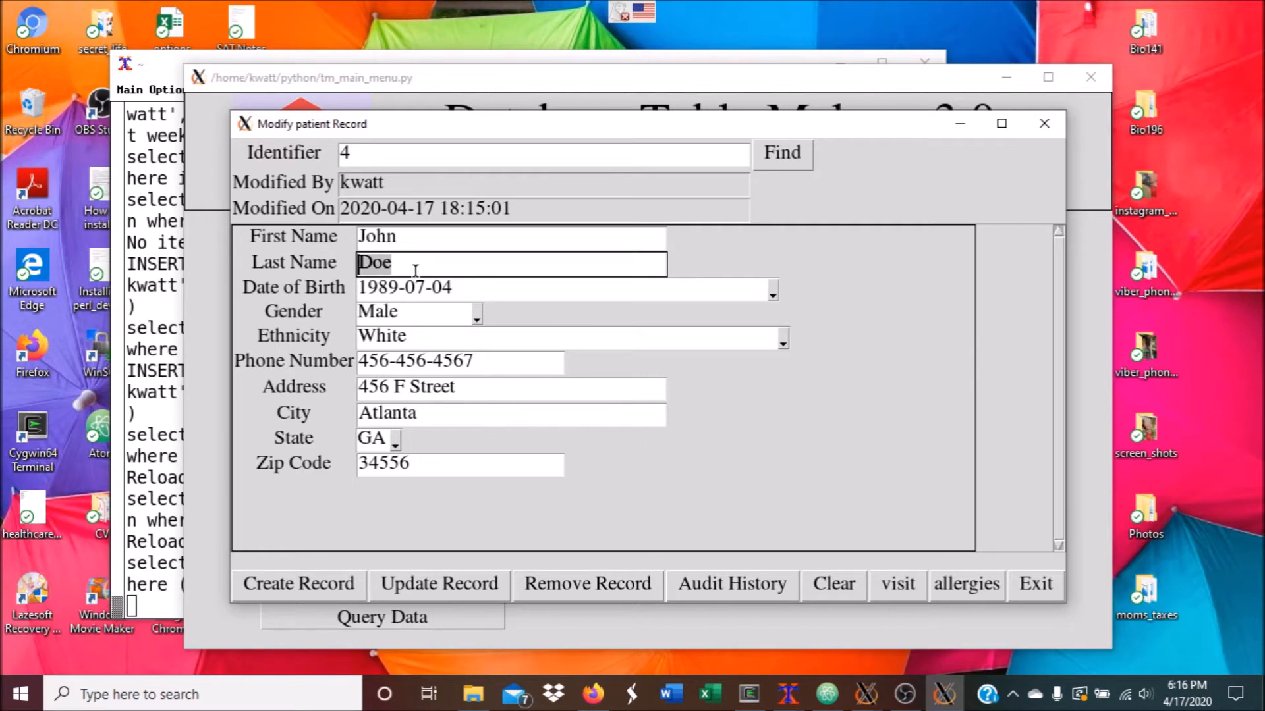
{"action": "left_click", "coordinate": [457, 584]}
{"action": "left_click", "coordinate": [629, 391]}
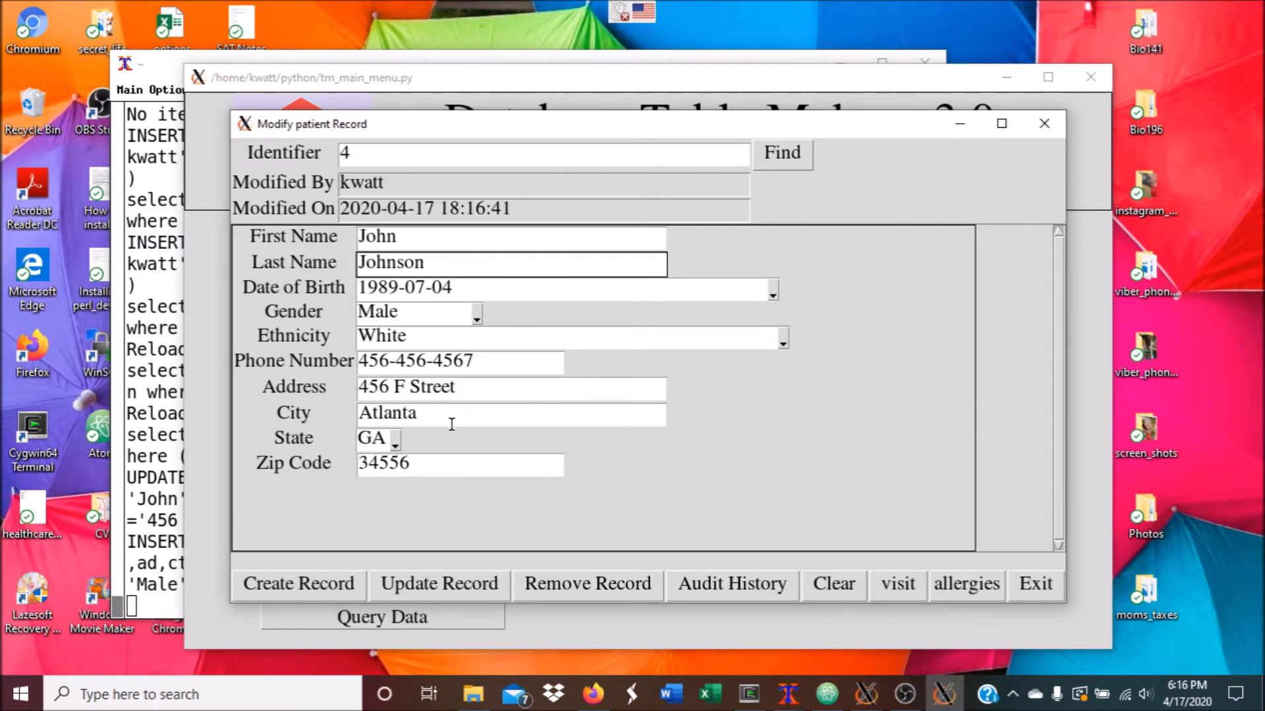
{"action": "left_click", "coordinate": [740, 584]}
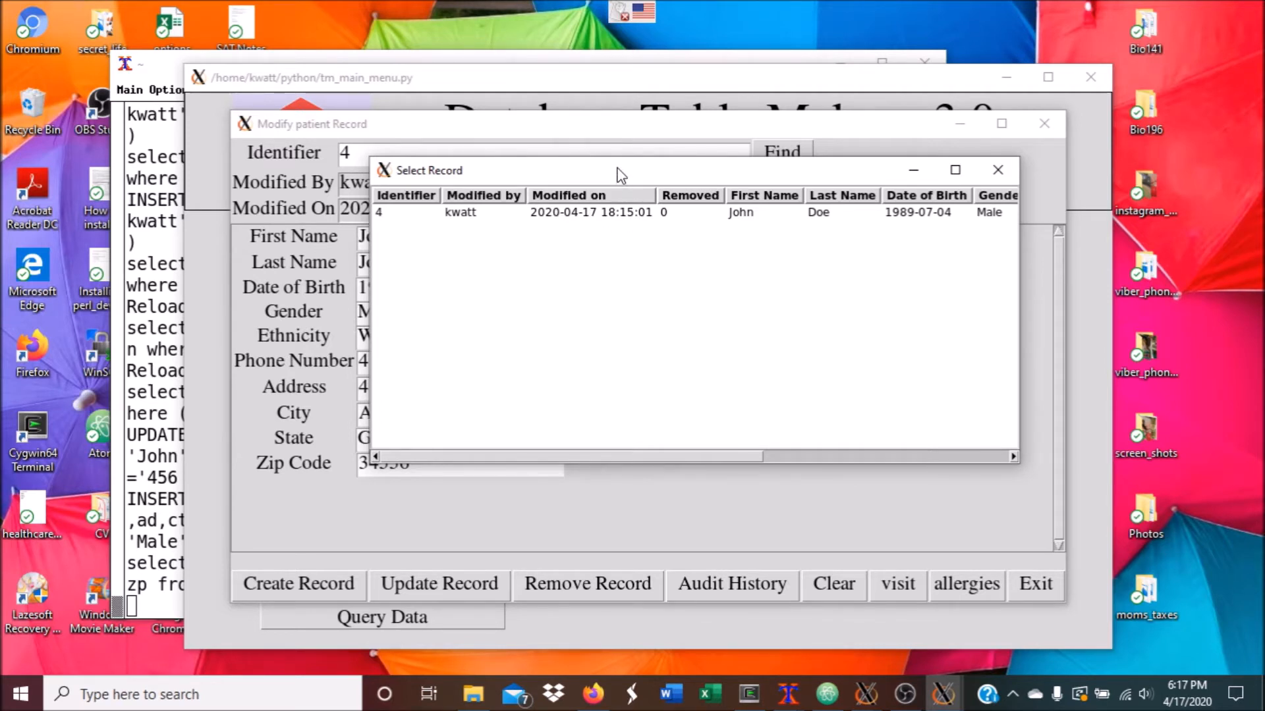
{"action": "left_click_drag", "start_coordinate": [682, 177], "coordinate": [892, 163]}
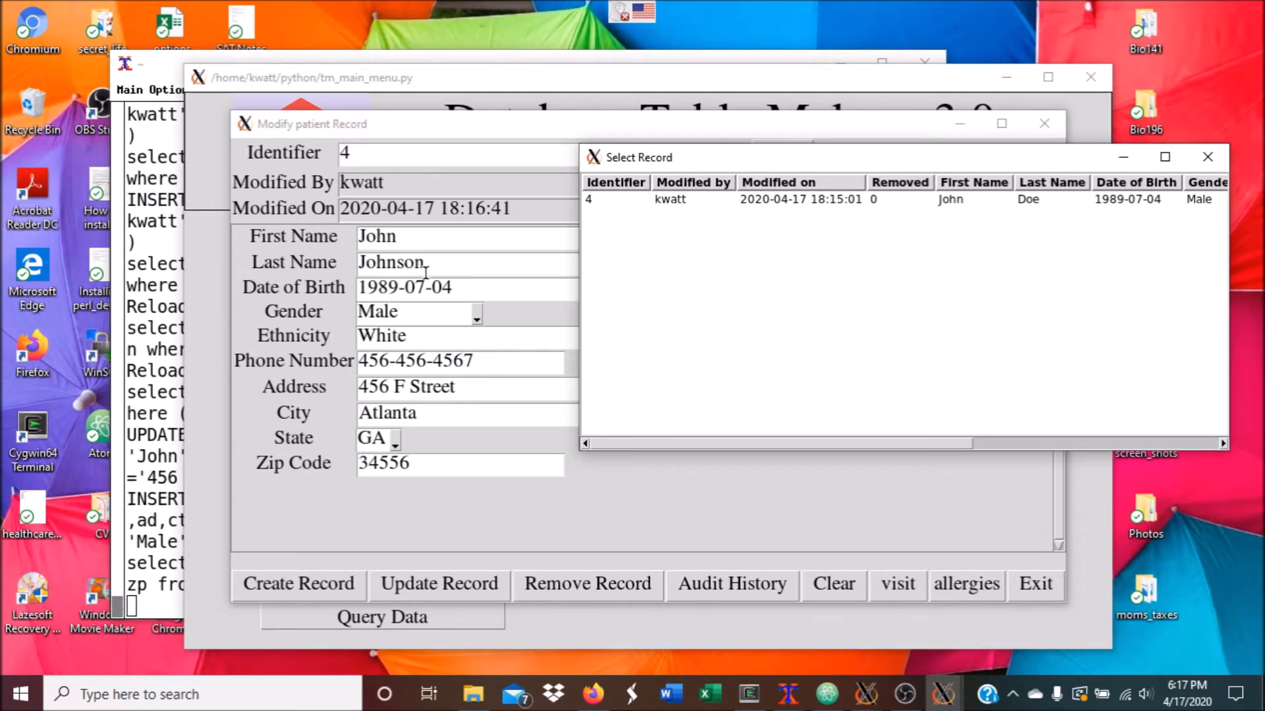
{"action": "left_click", "coordinate": [1208, 156]}
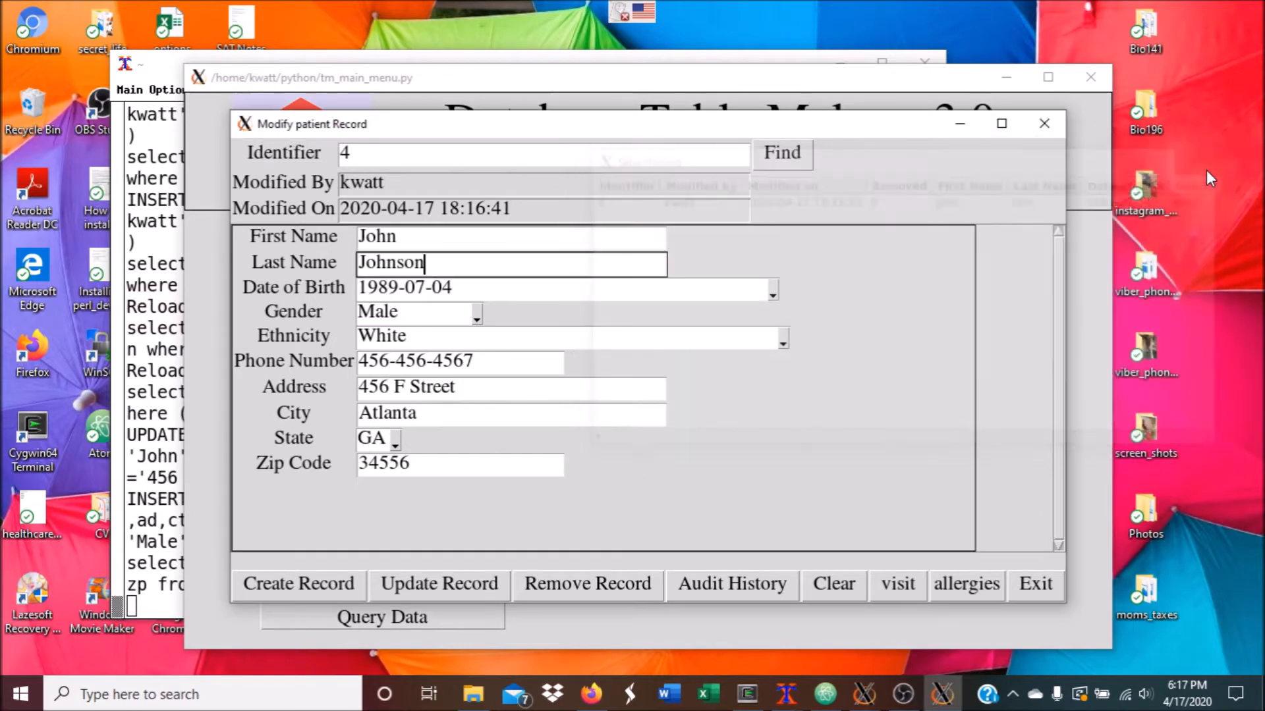
Append 'of coronavirus' to the Follow-up visit notes and save visit record 4
{"action": "left_click", "coordinate": [909, 595]}
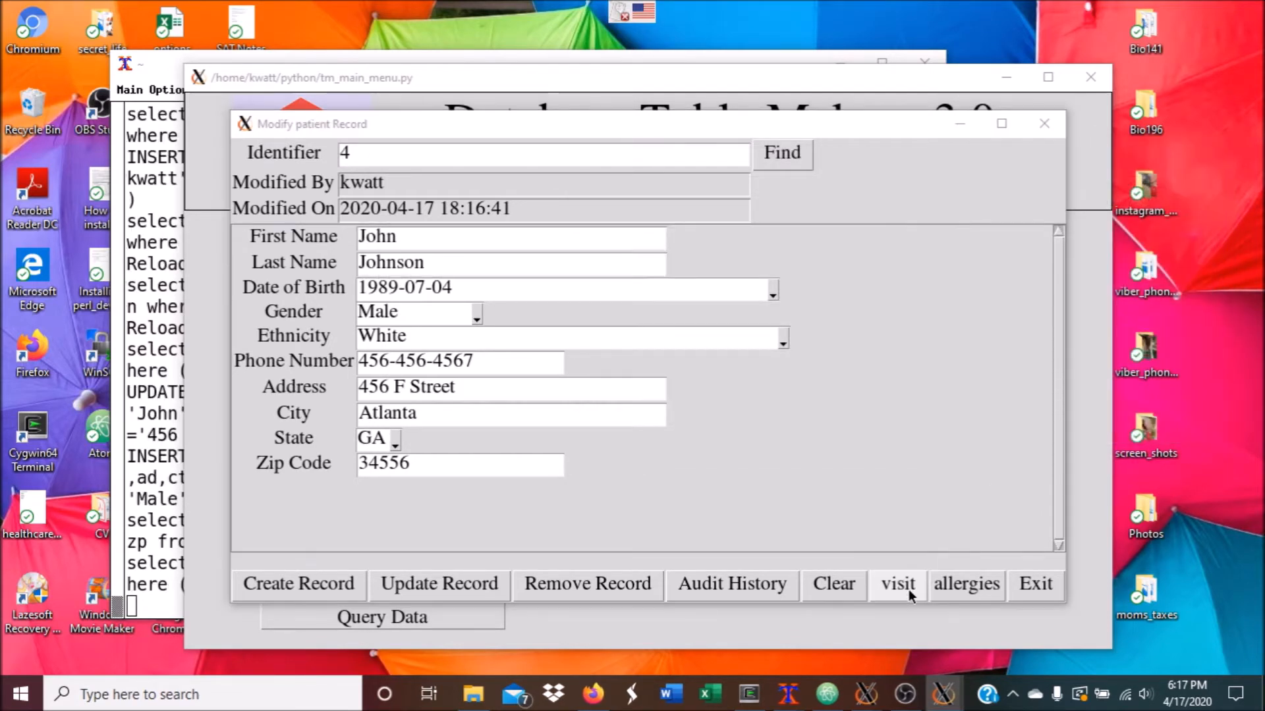
{"action": "double_click", "coordinate": [700, 221]}
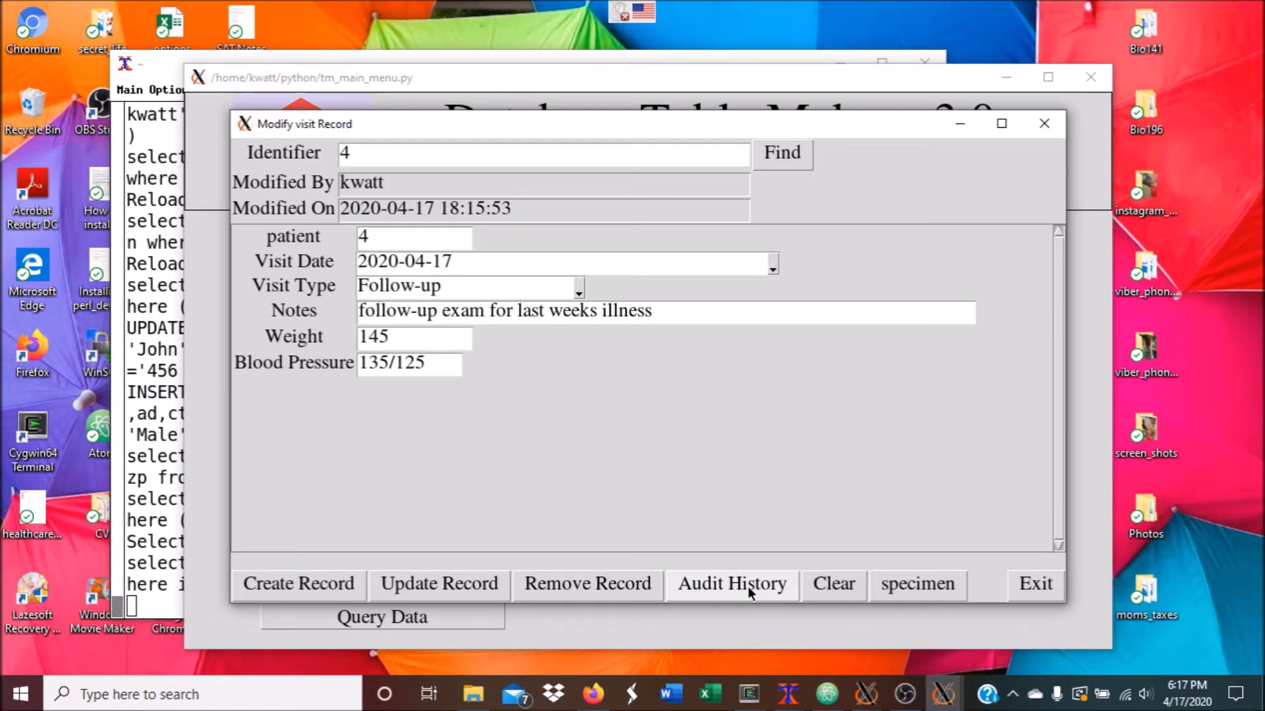
{"action": "left_click_drag", "start_coordinate": [592, 132], "coordinate": [704, 134]}
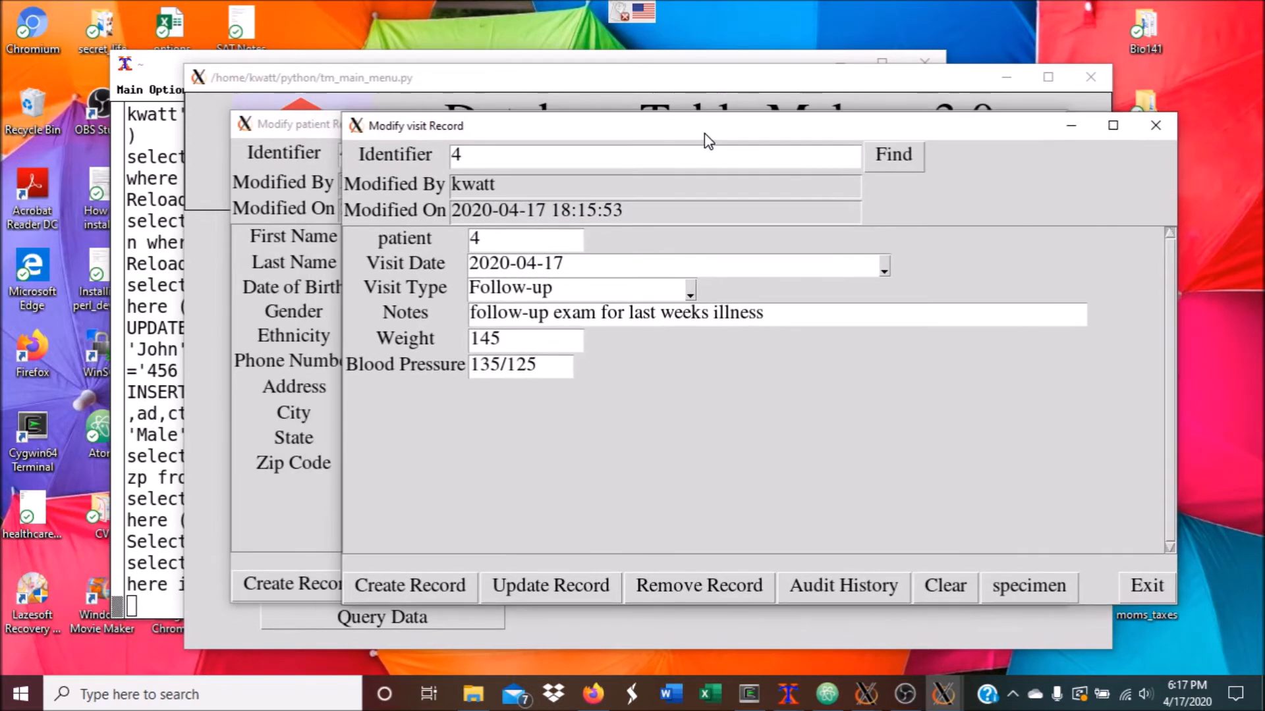
{"action": "left_click", "coordinate": [784, 319]}
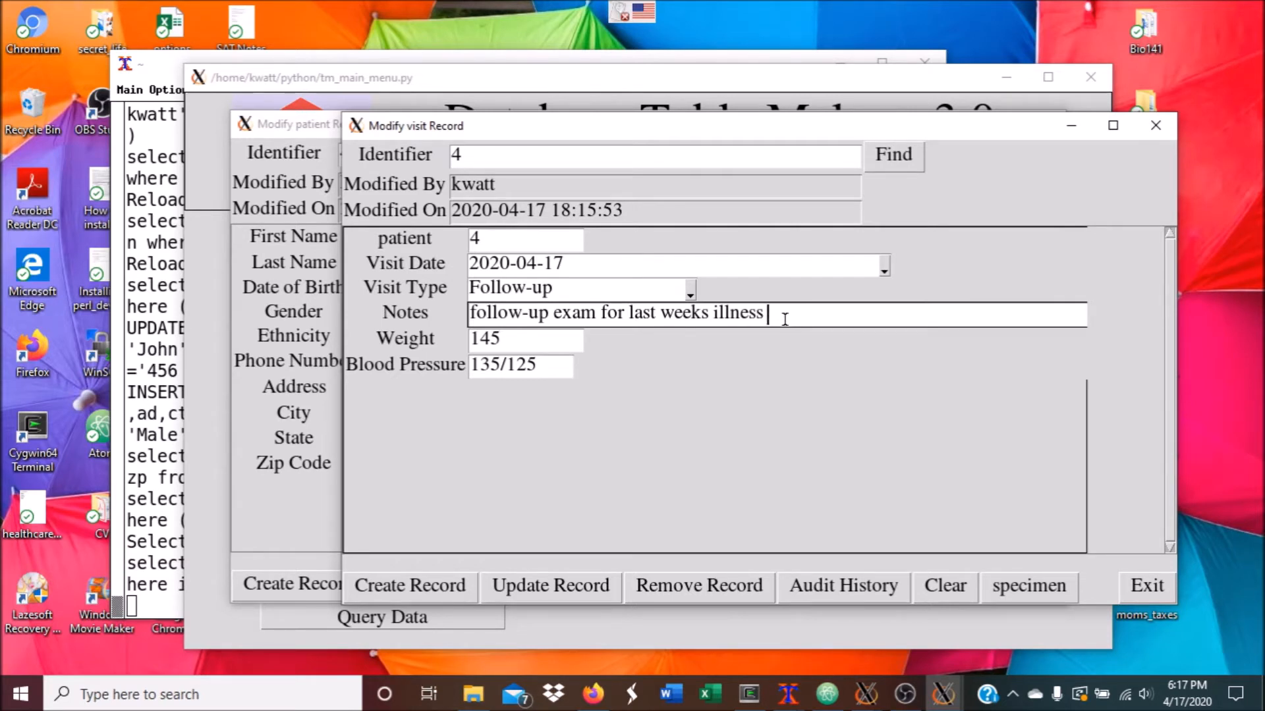
{"action": "type", "text": "of coronavirus"}
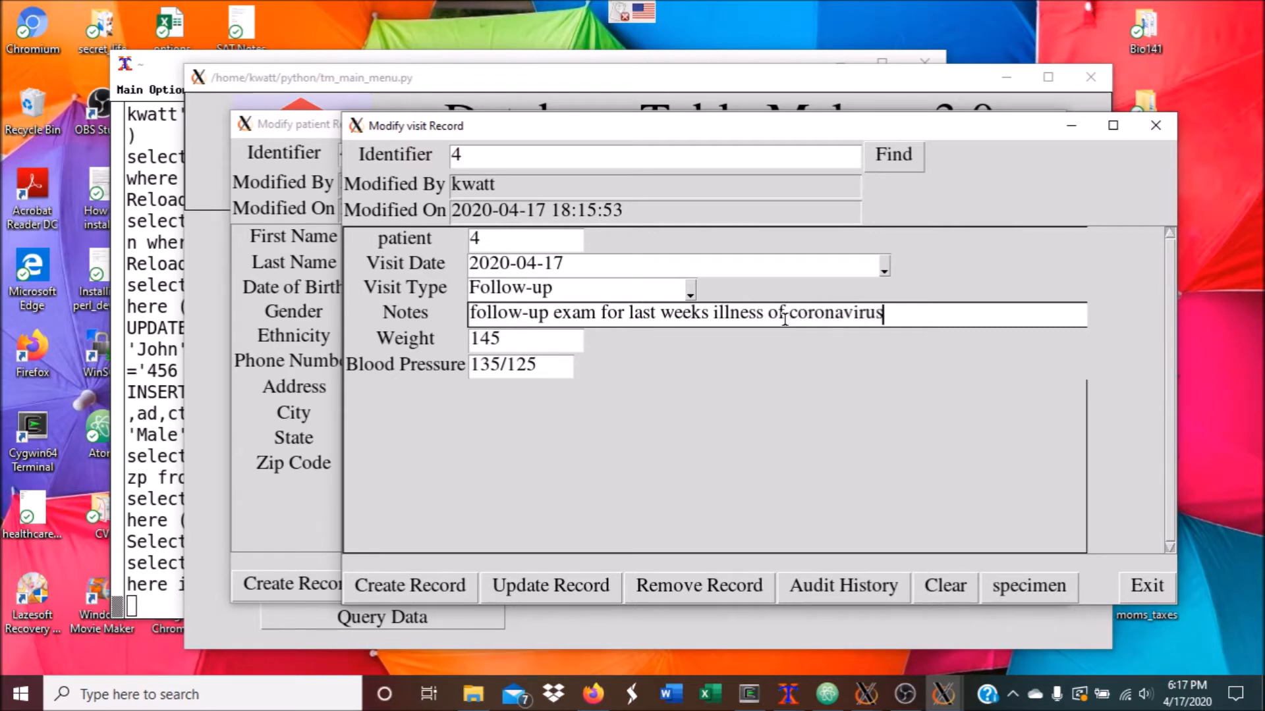
{"action": "left_click", "coordinate": [567, 592]}
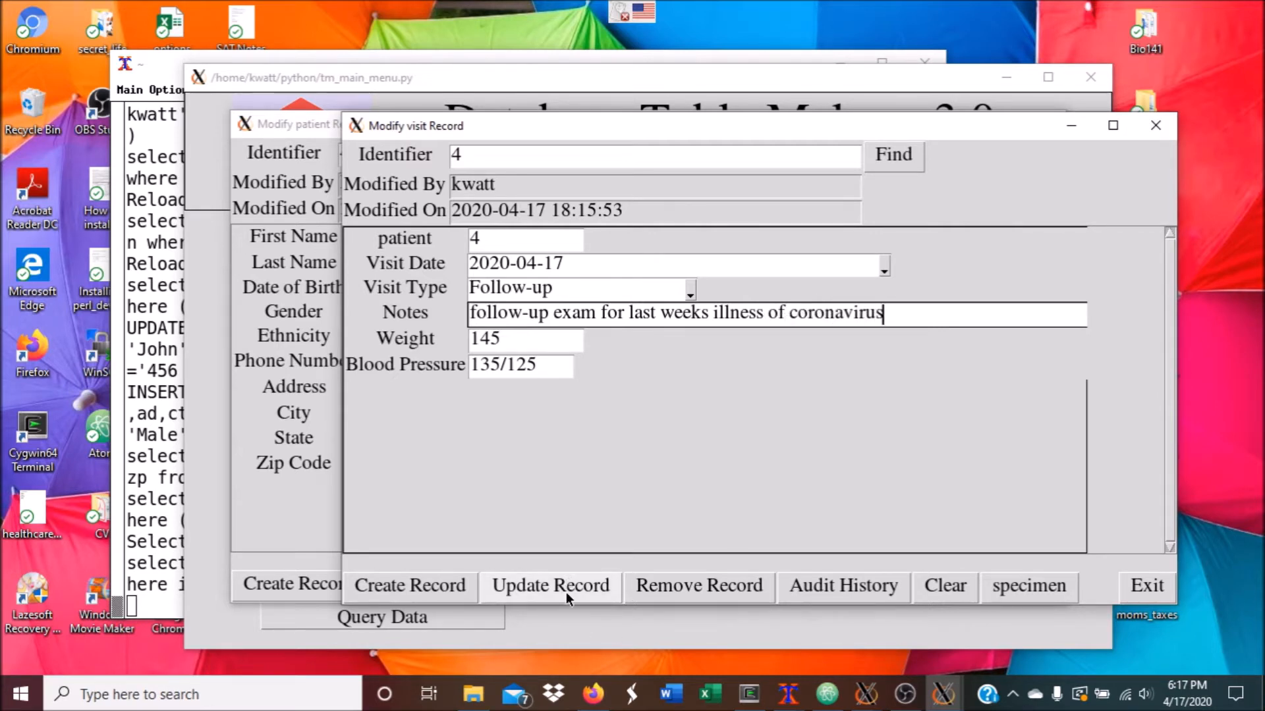
{"action": "left_click", "coordinate": [757, 395]}
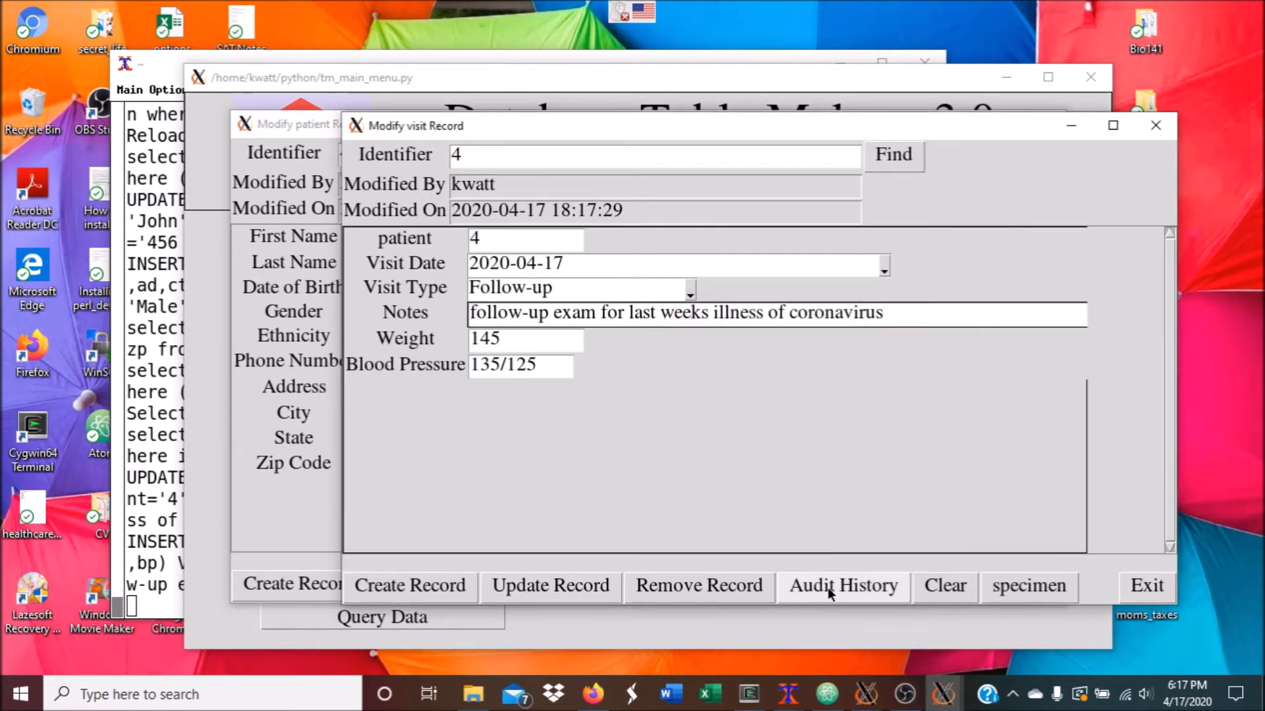
Review the visit record's audit history, then close the history list
{"action": "left_click", "coordinate": [830, 586]}
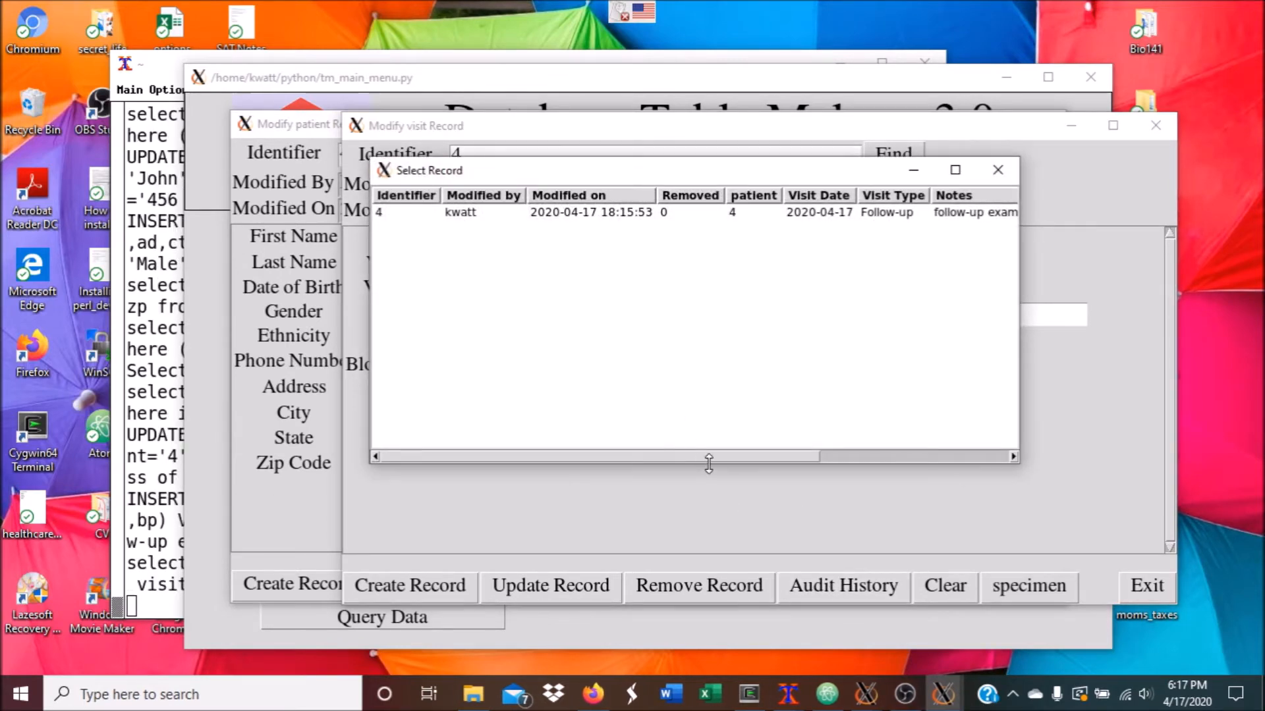
{"action": "left_click", "coordinate": [836, 454]}
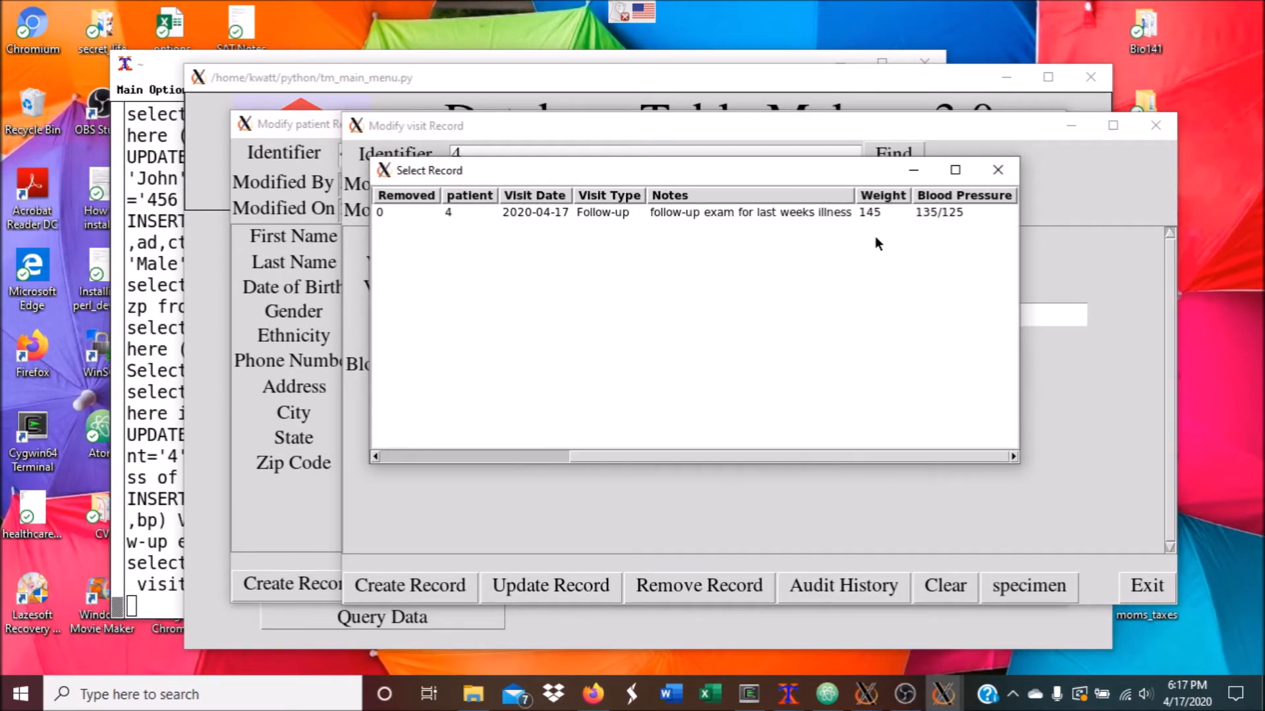
{"action": "left_click", "coordinate": [499, 457]}
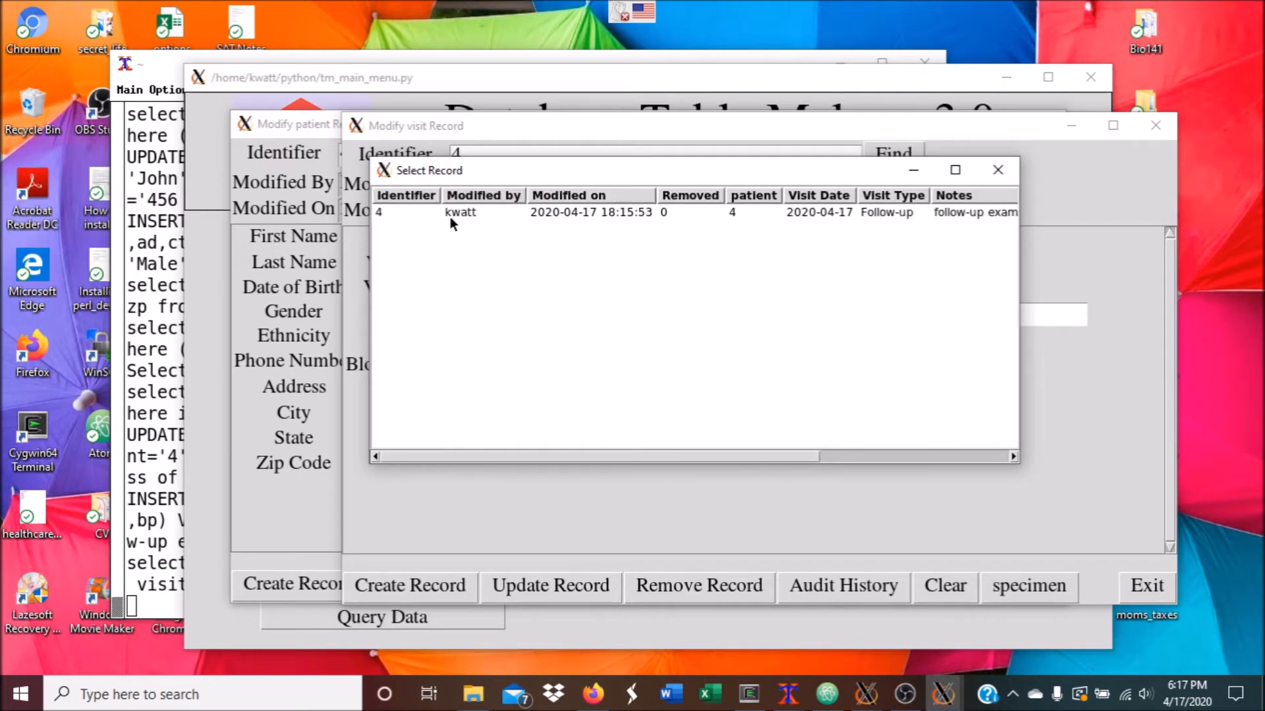
{"action": "left_click", "coordinate": [998, 170]}
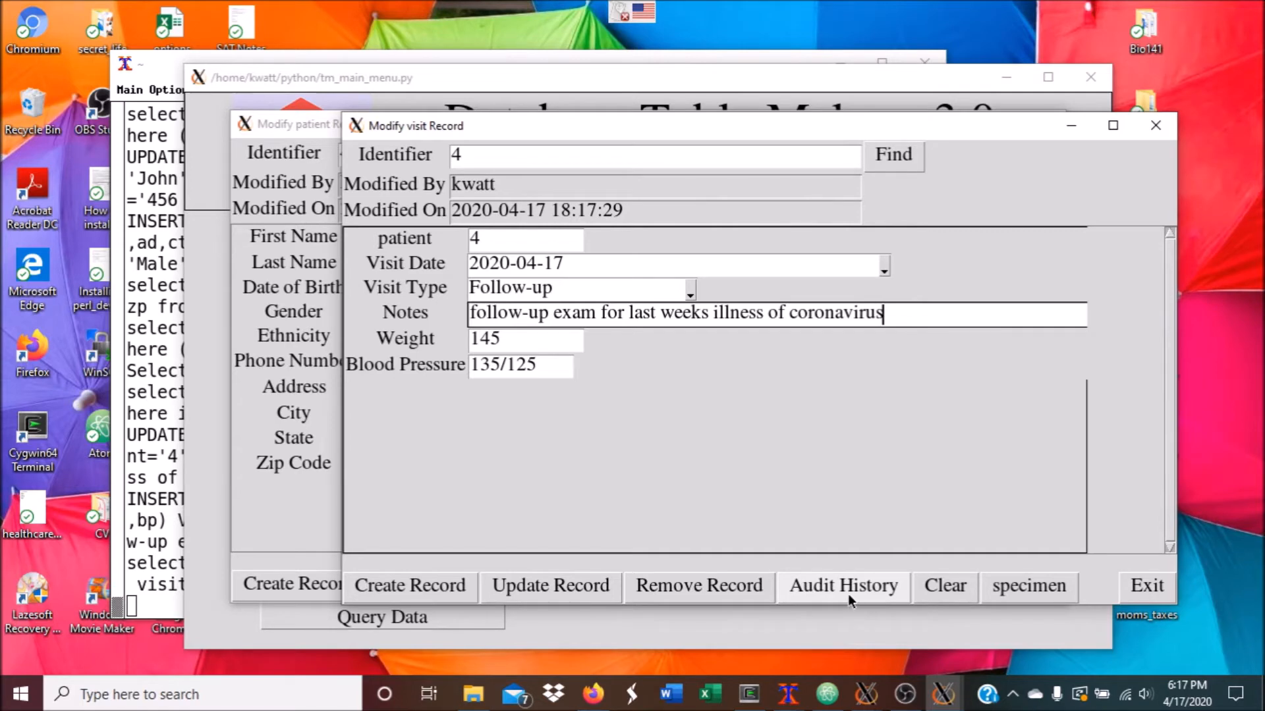
Close the visit form, visit list, patient form and database/table chooser
{"action": "left_click", "coordinate": [1159, 596]}
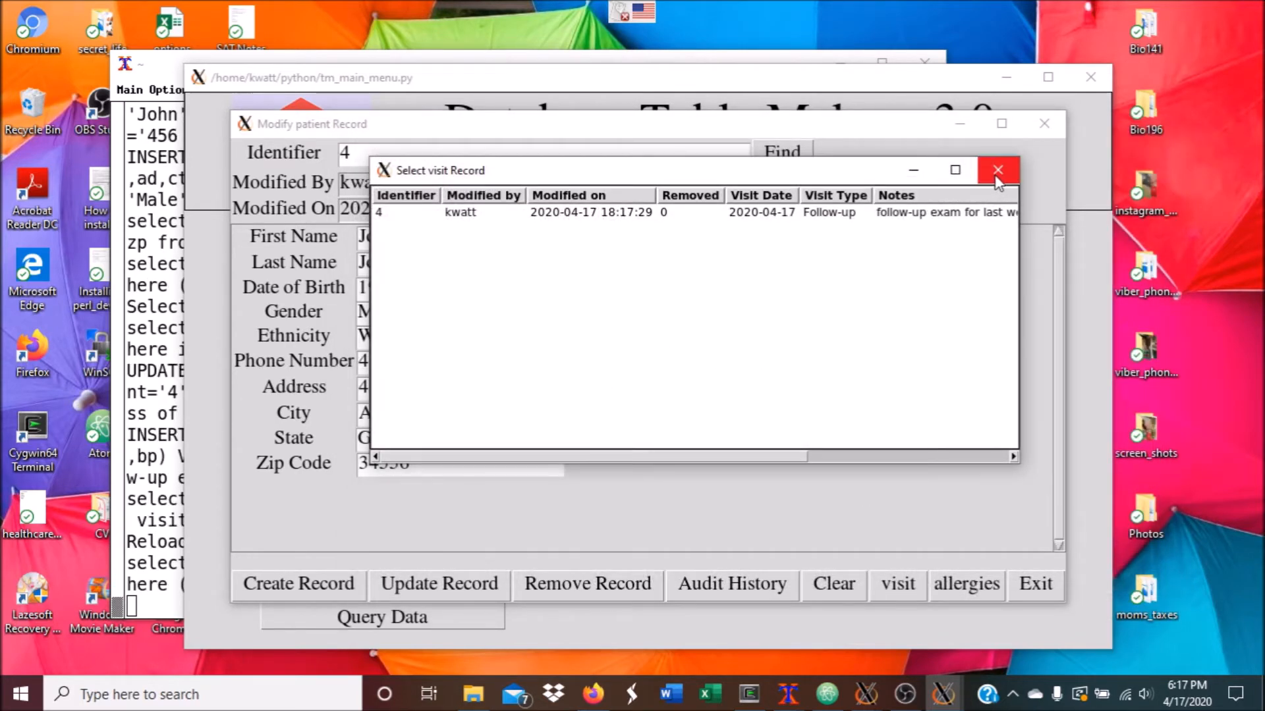
{"action": "left_click", "coordinate": [997, 171]}
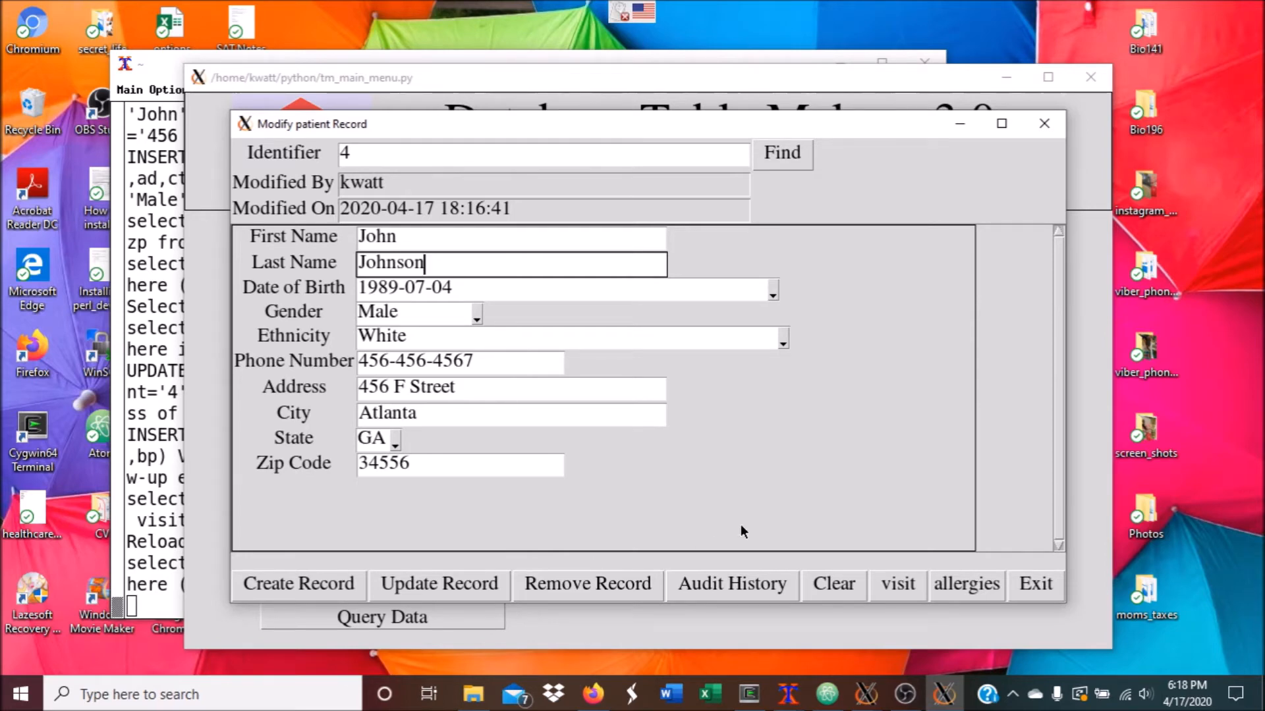
{"action": "left_click", "coordinate": [1046, 123]}
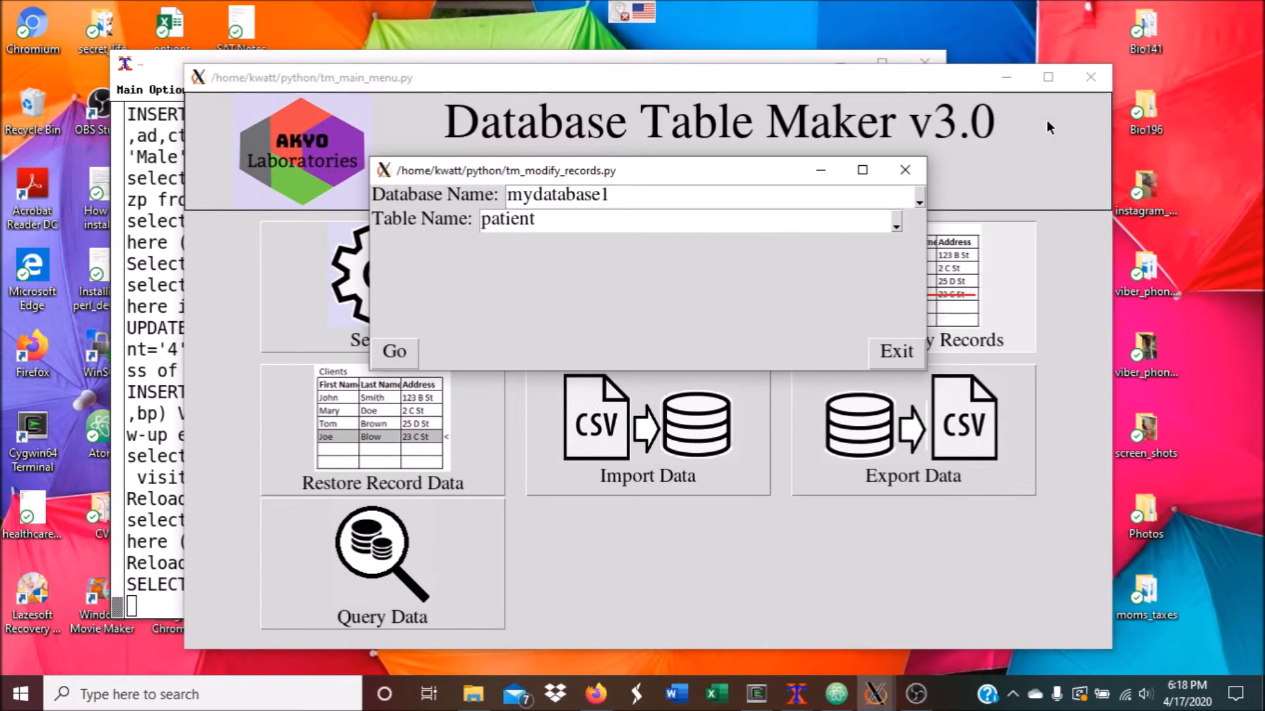
{"action": "left_click", "coordinate": [911, 178]}
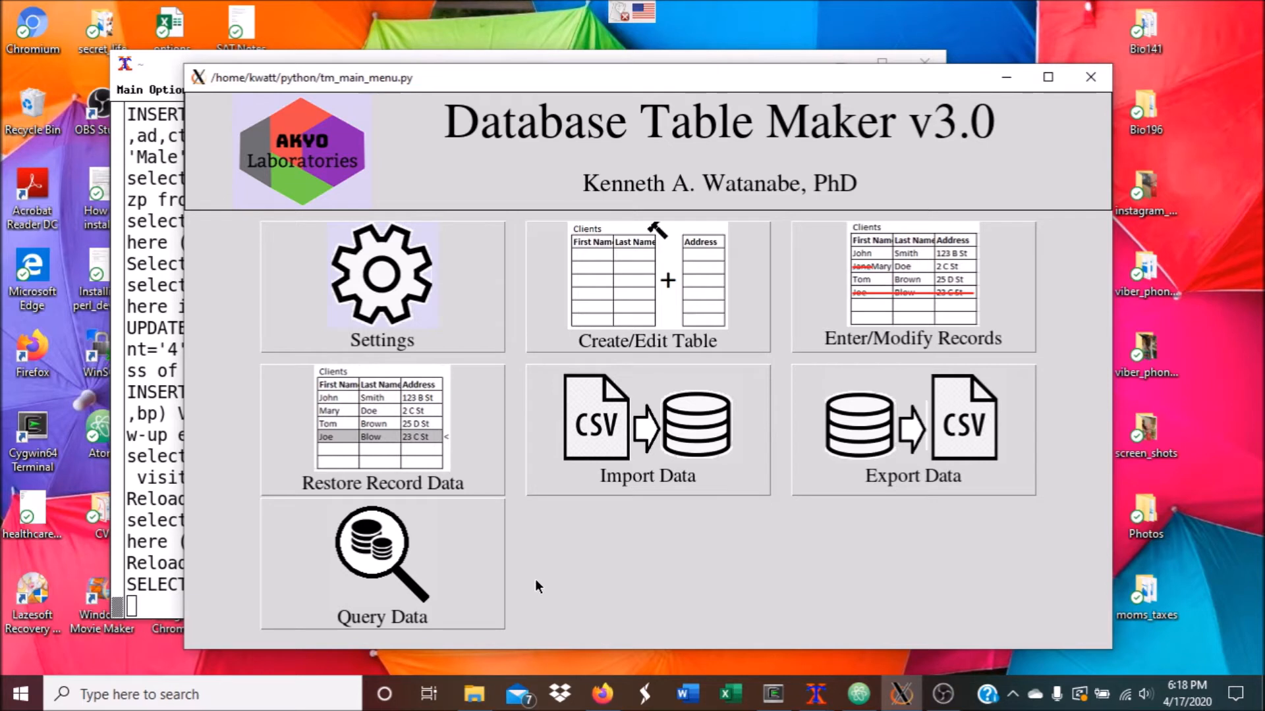
Start Query Data and open the query builder for mydatabase1's specimen table
{"action": "left_click", "coordinate": [469, 556]}
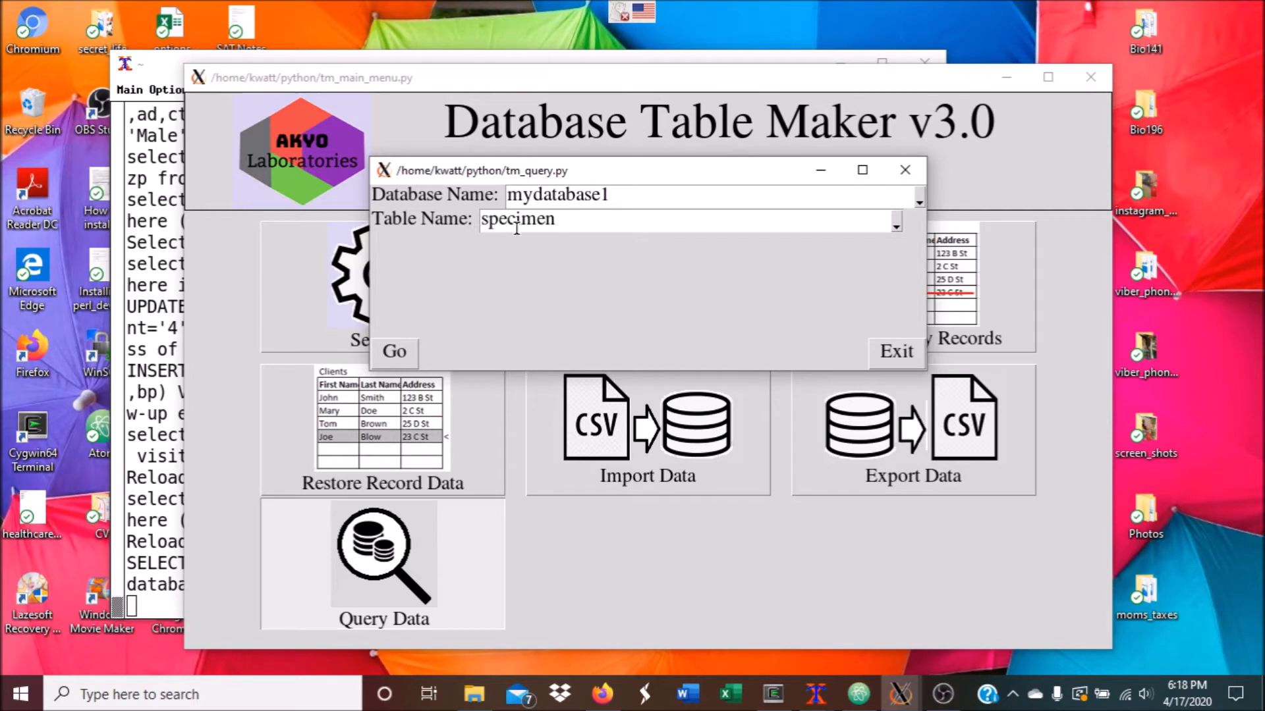
{"action": "left_click", "coordinate": [392, 355]}
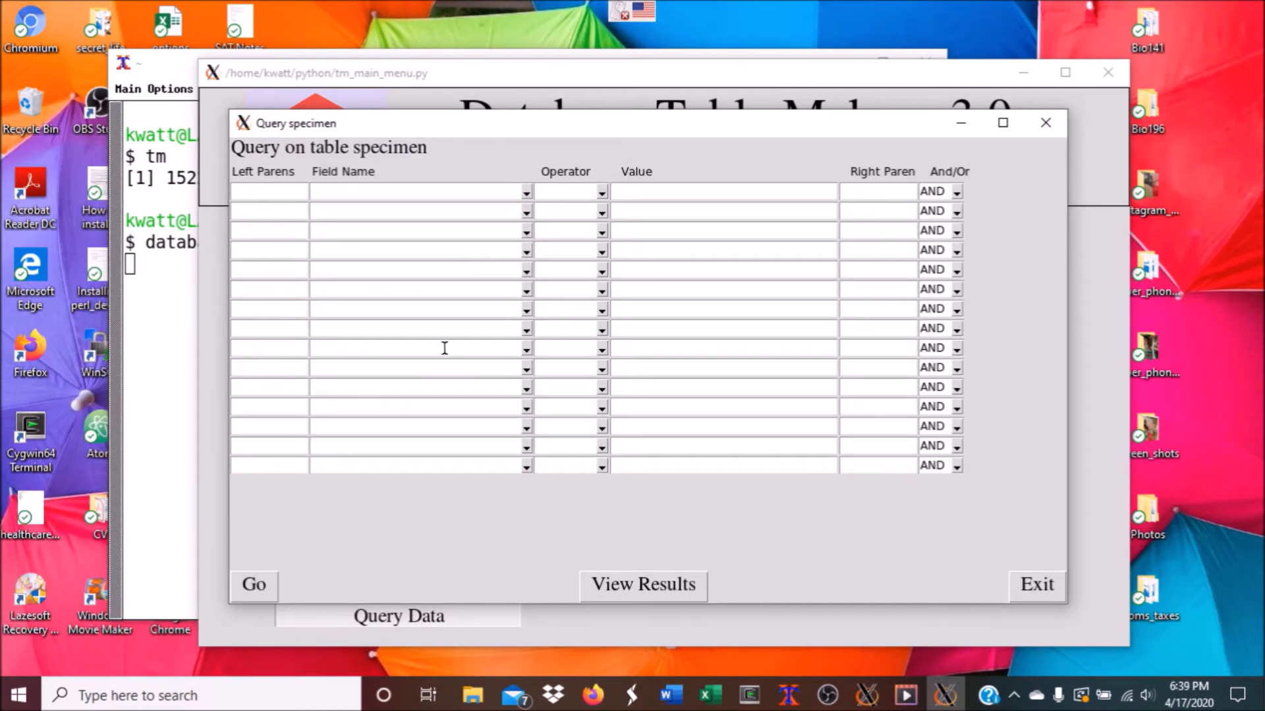
Set the first condition to patient.Date of Birth >= 1995-01-01
{"action": "left_click", "coordinate": [526, 192]}
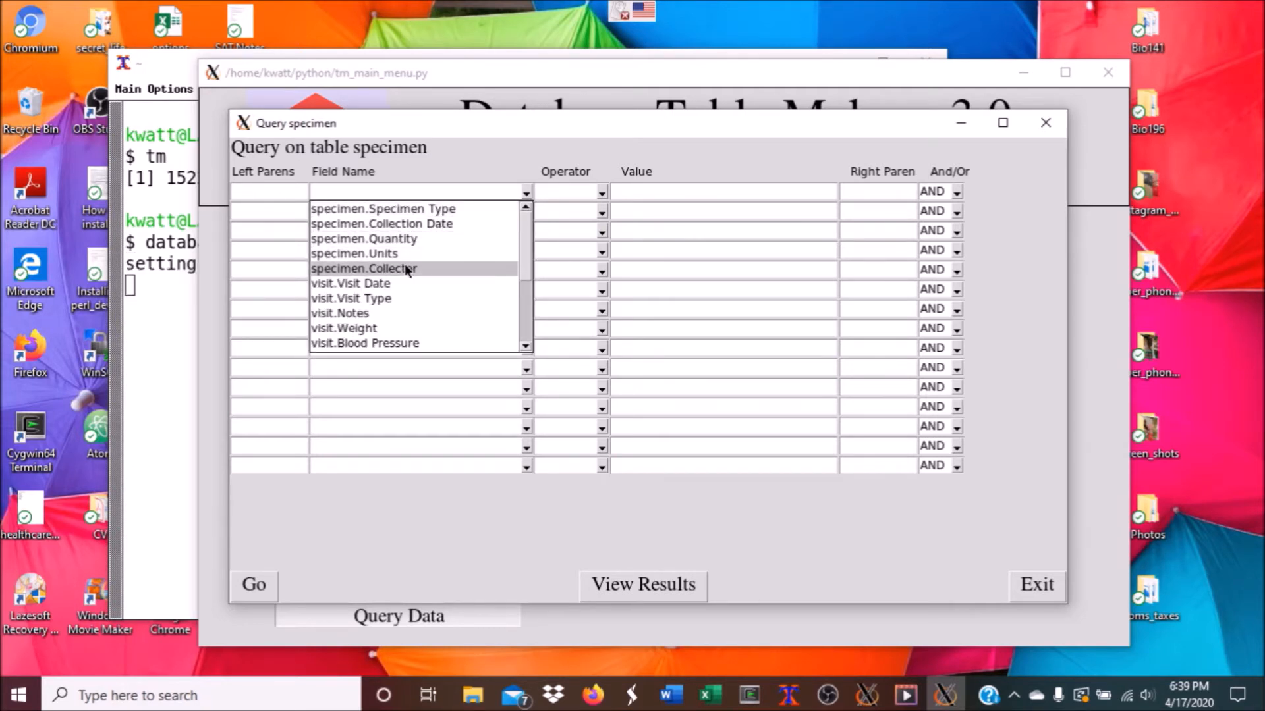
{"action": "scroll", "coordinate": [405, 270], "scroll_direction": "down", "scroll_amount": 3}
{"action": "scroll", "coordinate": [391, 268], "scroll_direction": "down", "scroll_amount": 3}
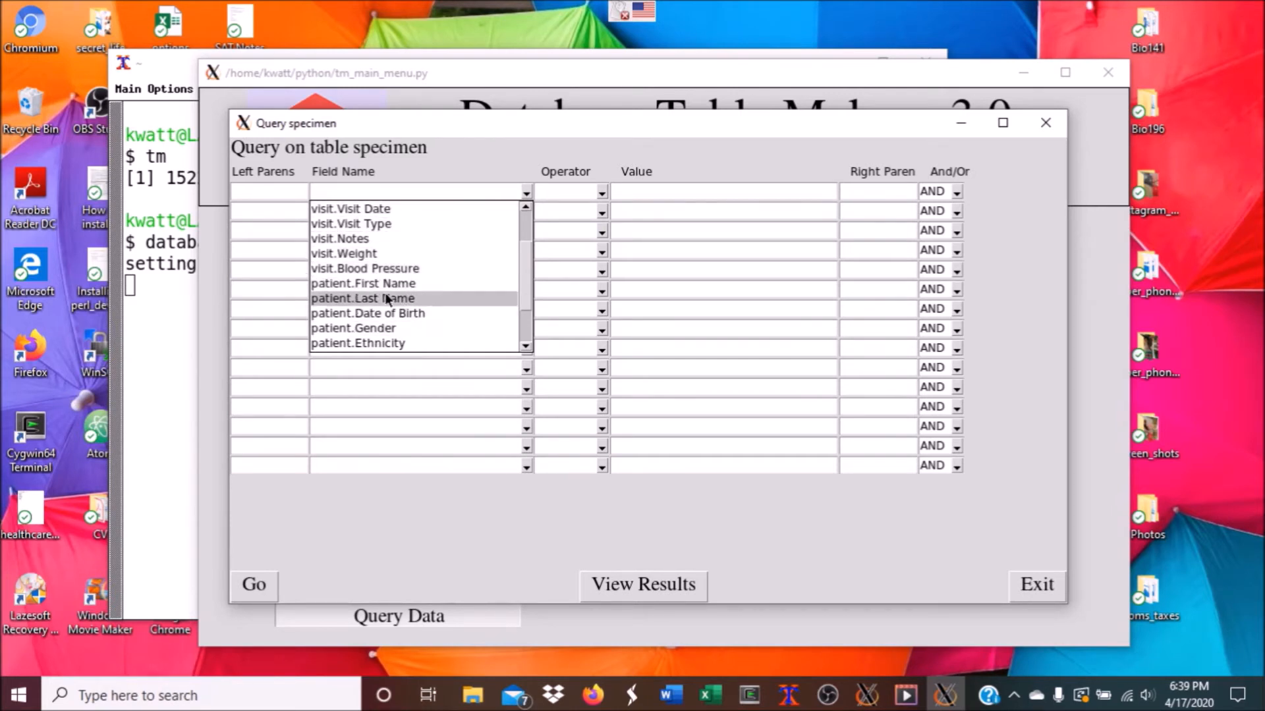
{"action": "scroll", "coordinate": [406, 334], "scroll_direction": "down", "scroll_amount": 2}
{"action": "scroll", "coordinate": [407, 338], "scroll_direction": "up", "scroll_amount": 2}
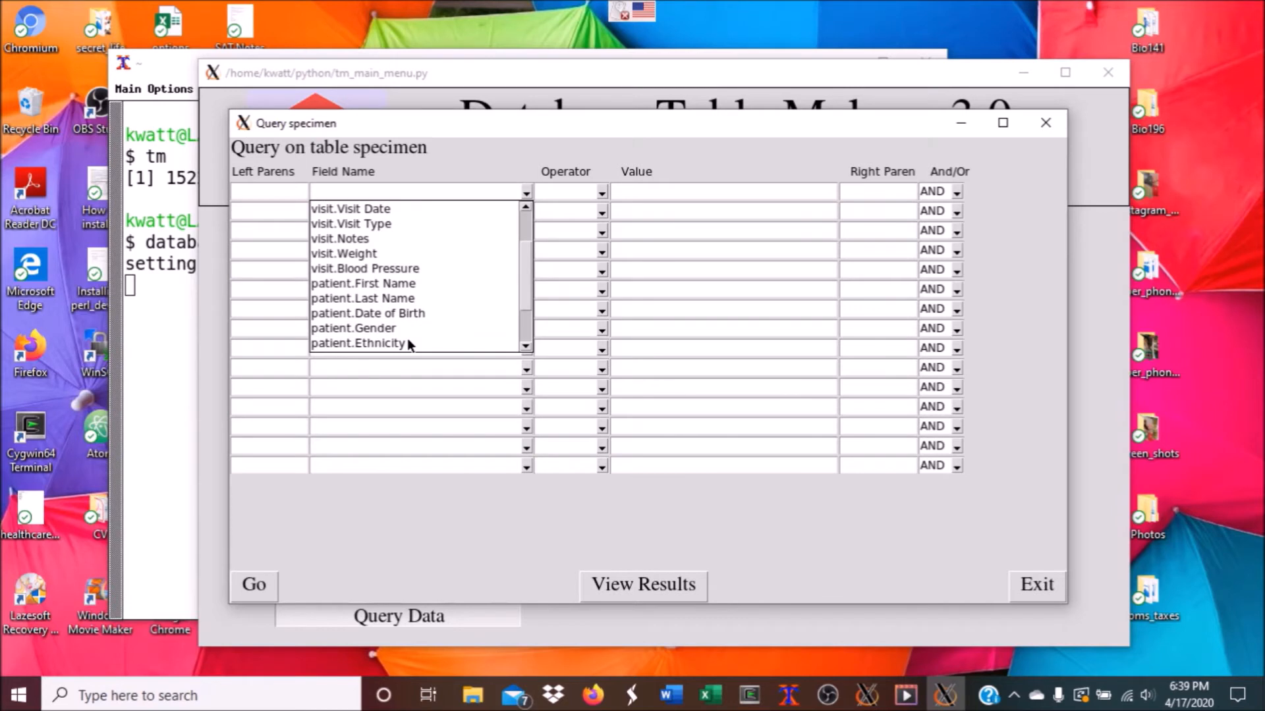
{"action": "left_click", "coordinate": [401, 314]}
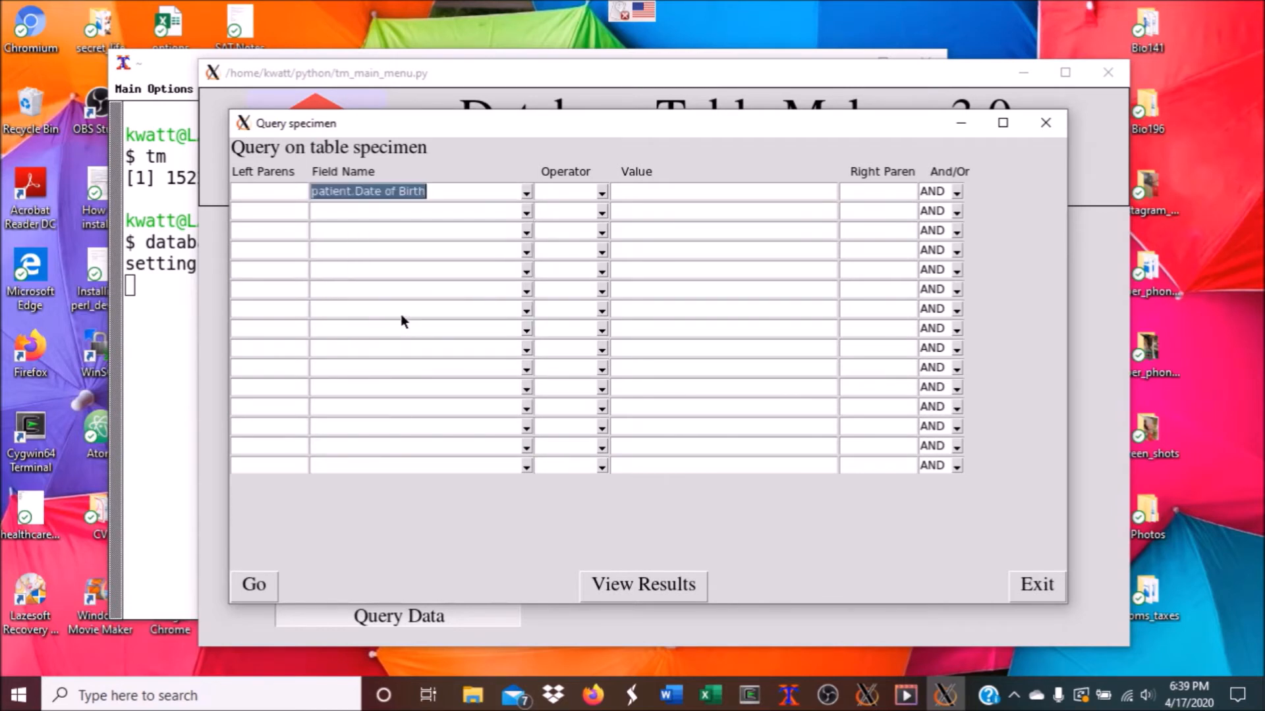
{"action": "left_click", "coordinate": [602, 194]}
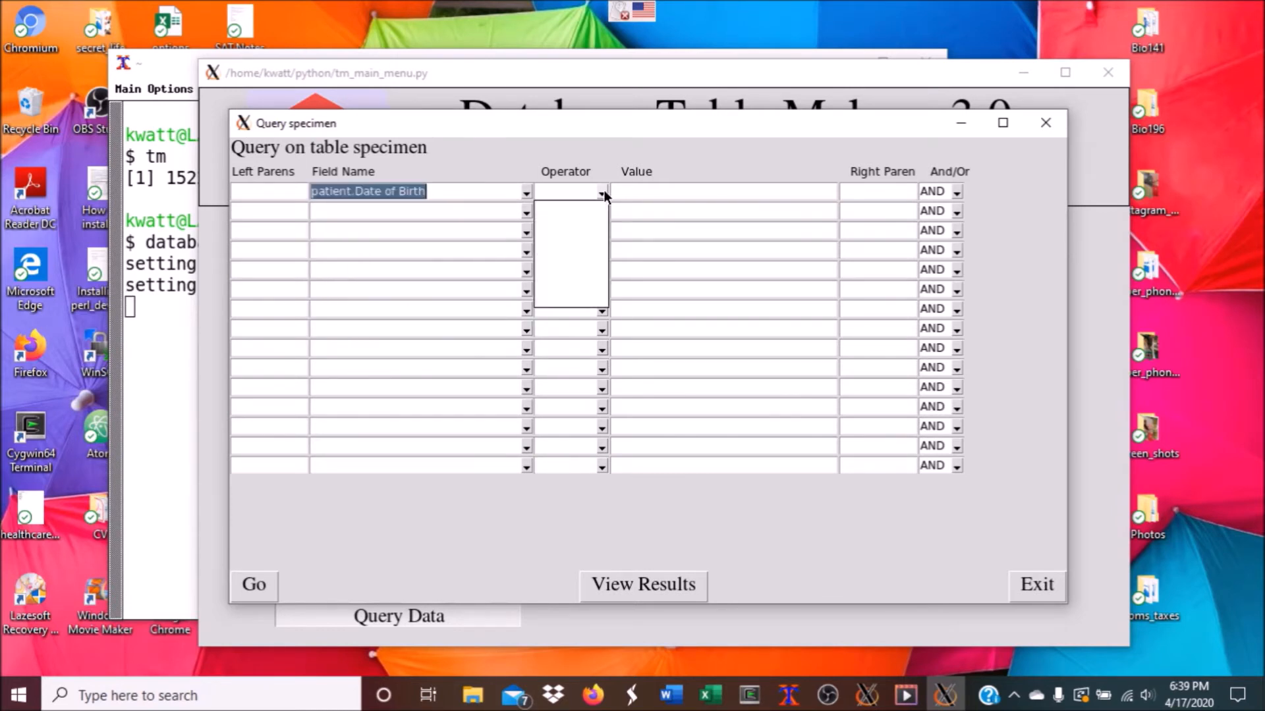
{"action": "left_click", "coordinate": [565, 269]}
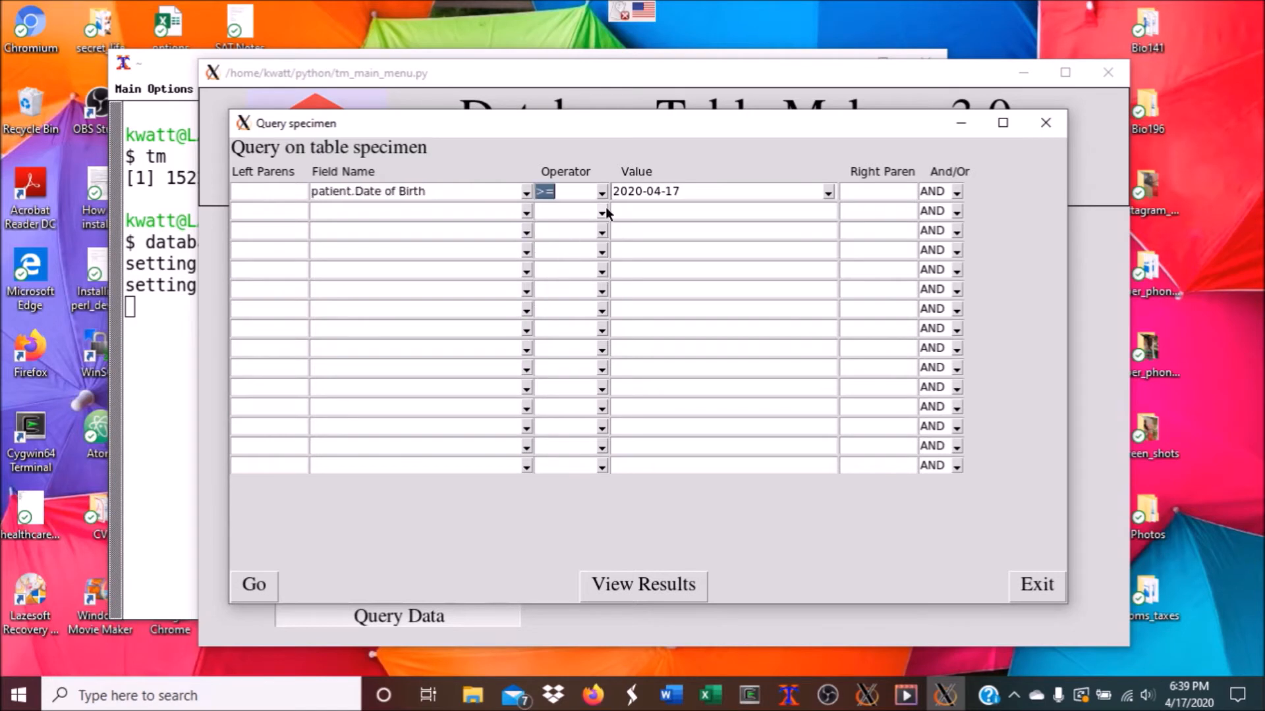
{"action": "double_click", "coordinate": [638, 190]}
{"action": "type", "text": "1995"}
{"action": "left_click_drag", "start_coordinate": [692, 192], "coordinate": [643, 193]}
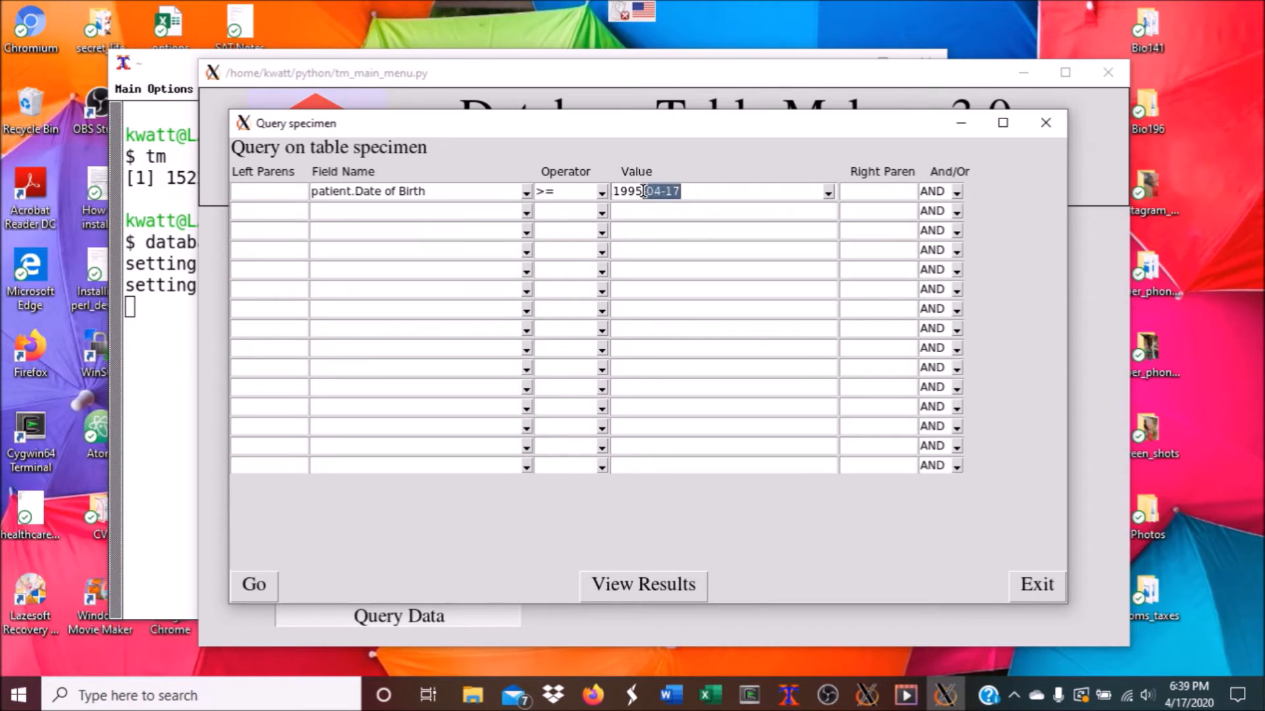
{"action": "type", "text": "0"}
{"action": "type", "text": "1-01"}
{"action": "type", "text": "-"}
Add specimen.Specimen Type = Blood, run the query and view results in Excel
{"action": "left_click", "coordinate": [525, 212]}
{"action": "left_click", "coordinate": [440, 228]}
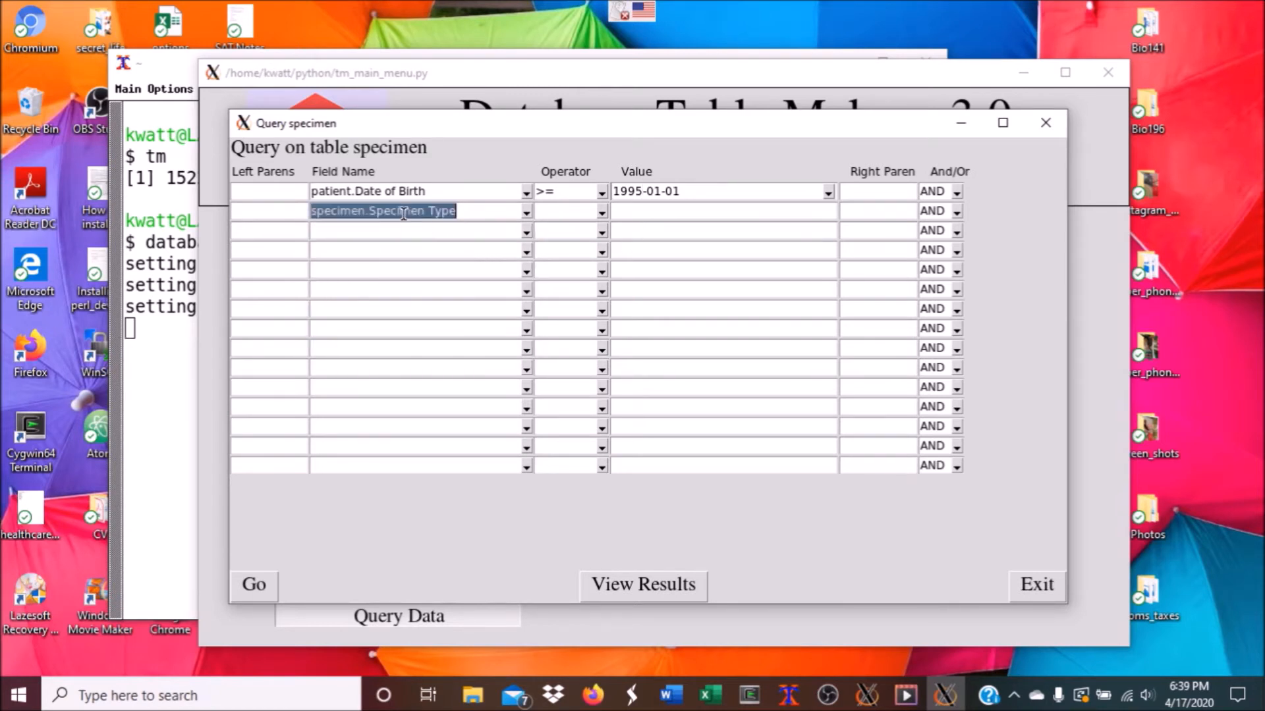
{"action": "left_click", "coordinate": [601, 213]}
{"action": "left_click", "coordinate": [564, 223]}
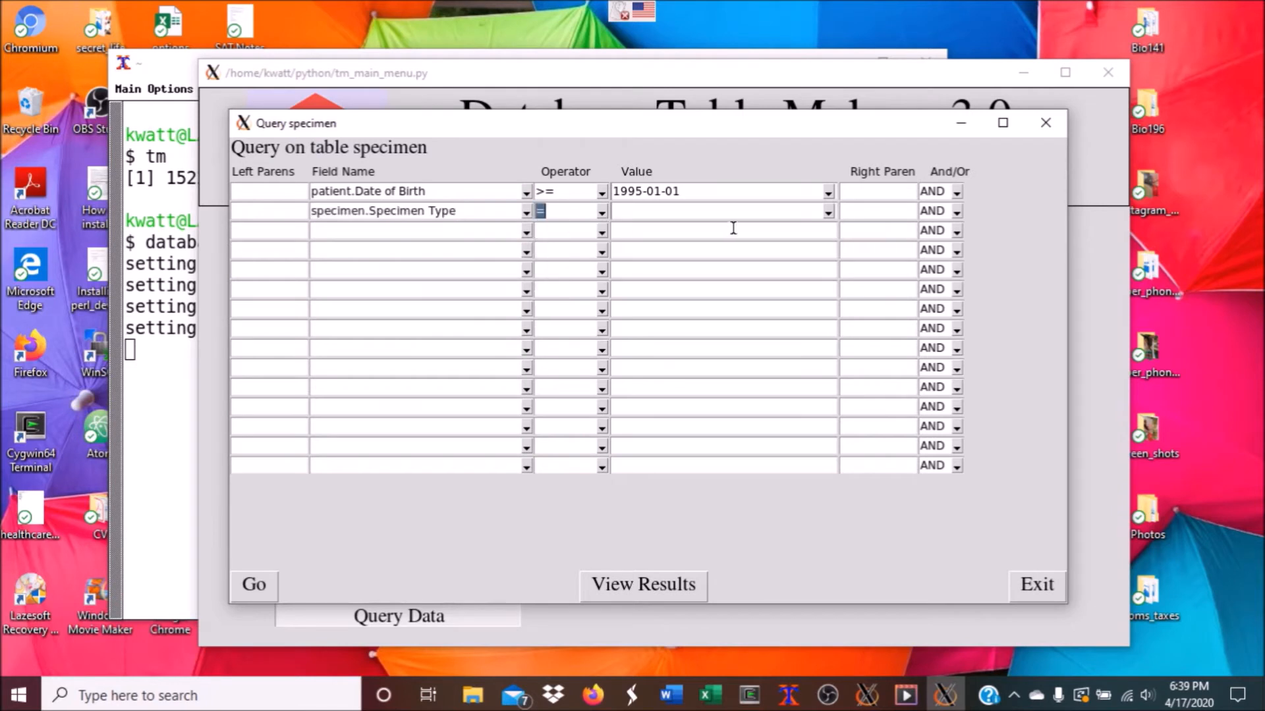
{"action": "left_click", "coordinate": [826, 212]}
{"action": "left_click", "coordinate": [692, 229]}
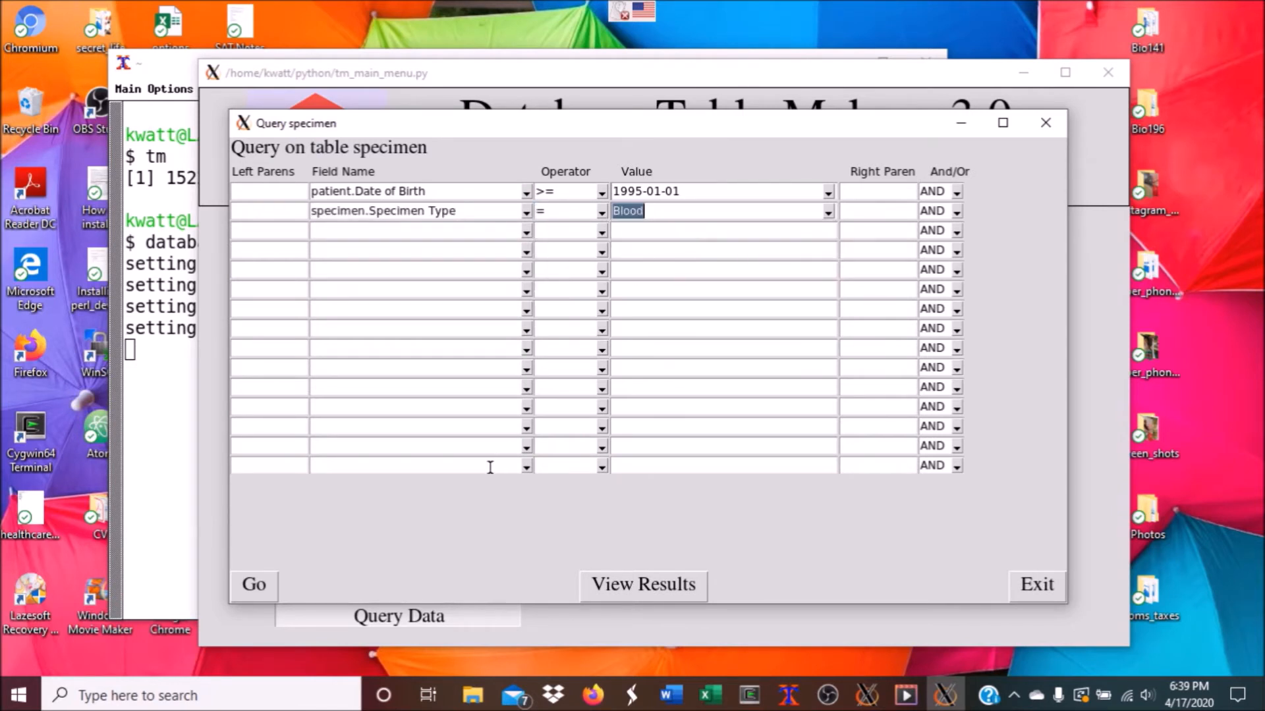
{"action": "left_click", "coordinate": [276, 581]}
{"action": "left_click", "coordinate": [631, 391]}
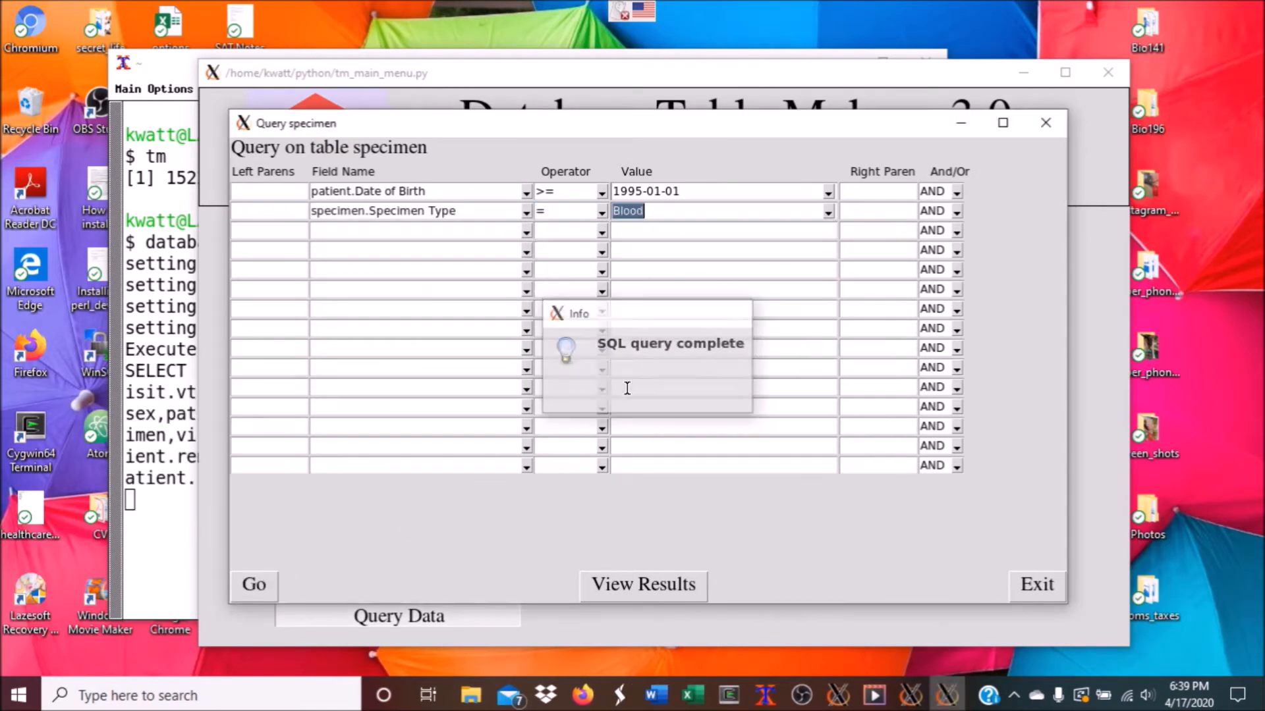
{"action": "left_click", "coordinate": [623, 584]}
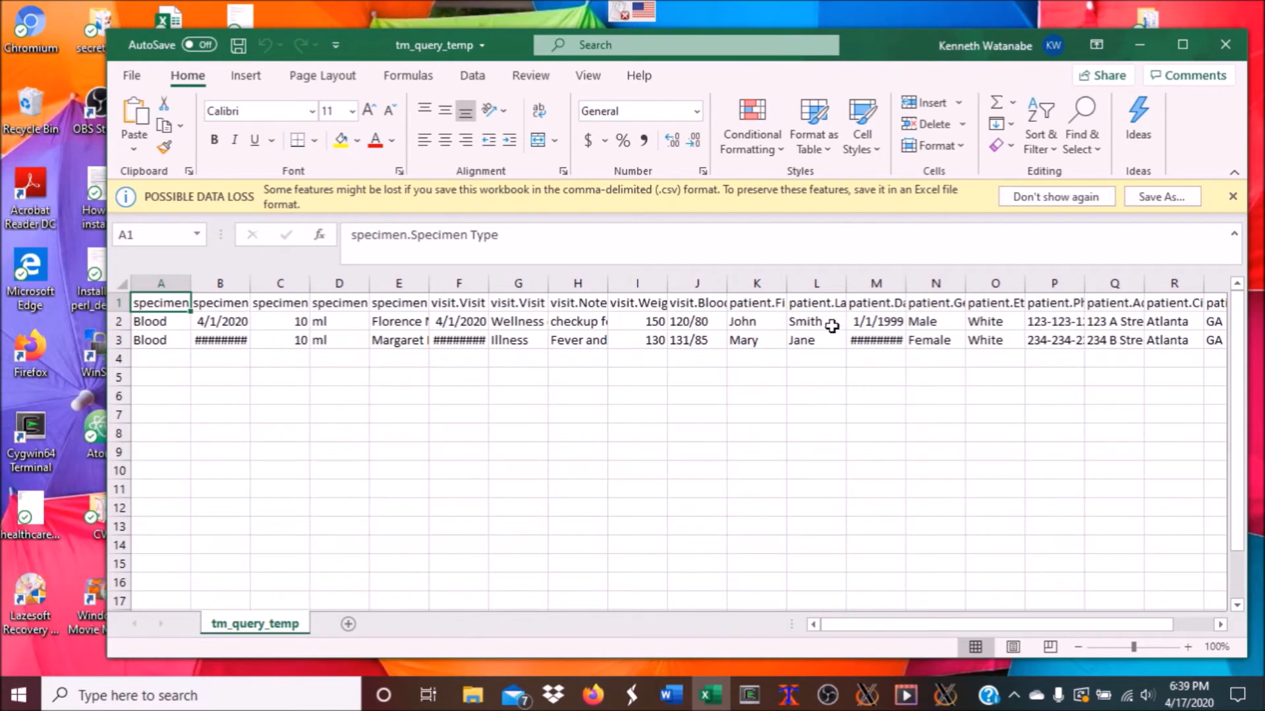
Widen column M to show the birth dates, then close the results workbook without saving
{"action": "left_click_drag", "start_coordinate": [906, 284], "coordinate": [914, 286]}
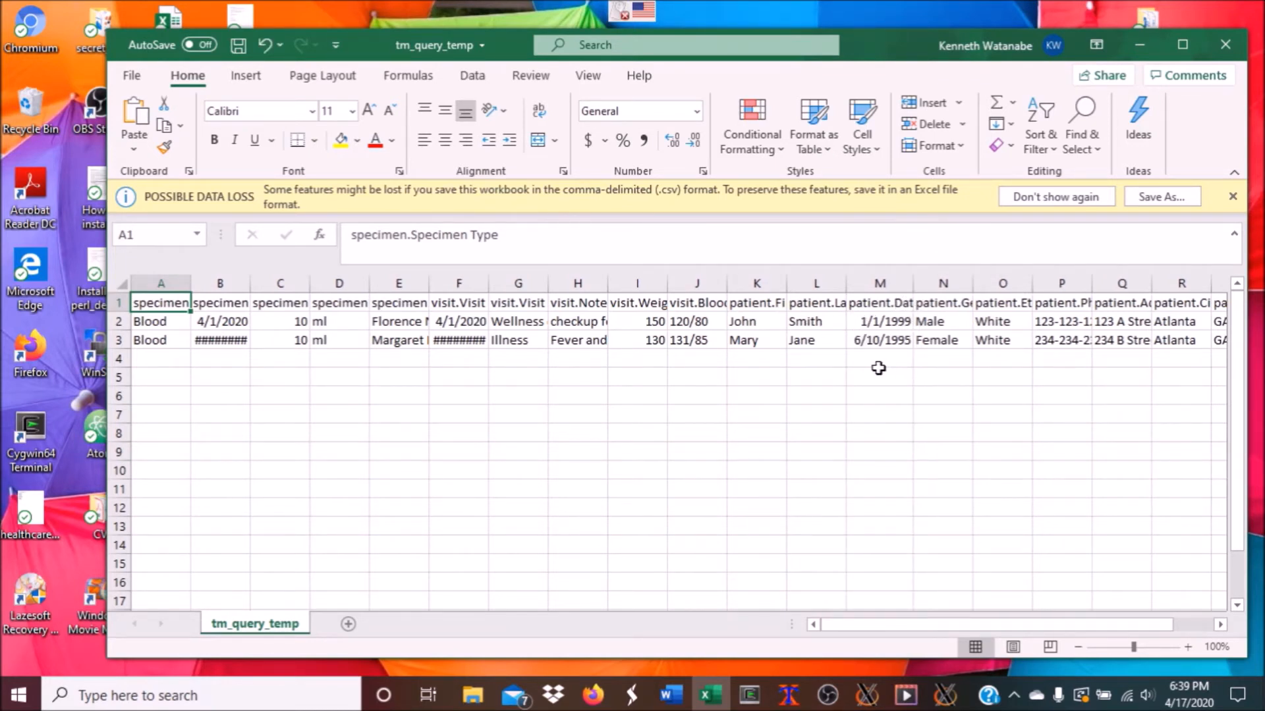
{"action": "left_click", "coordinate": [1231, 41]}
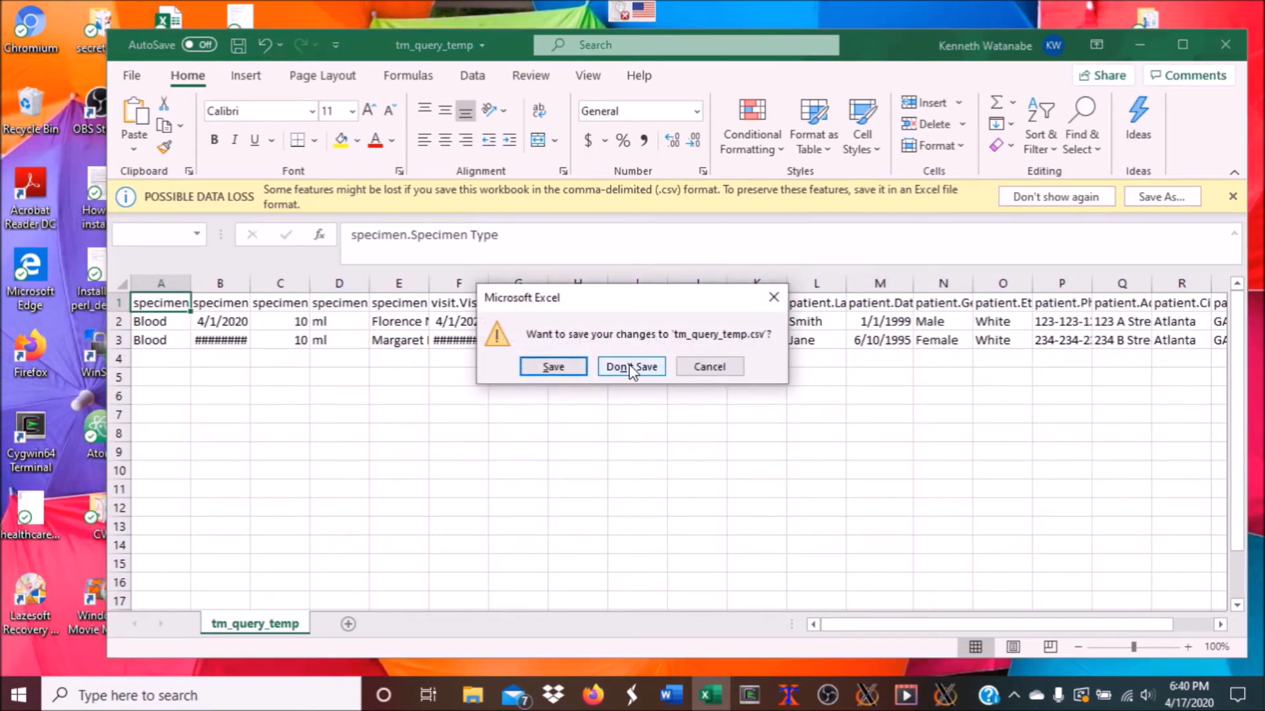
{"action": "left_click", "coordinate": [629, 365]}
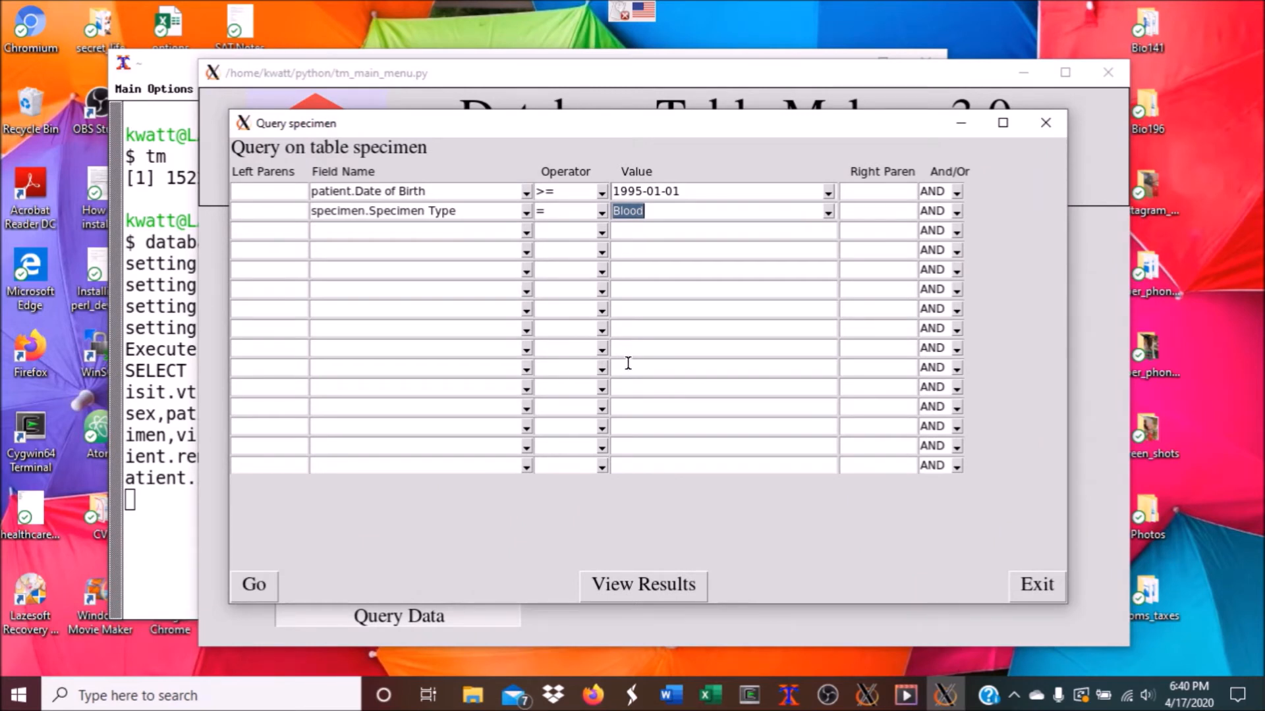
Add a third condition: specimen.Specimen Type = Urine
{"action": "left_click", "coordinate": [527, 232]}
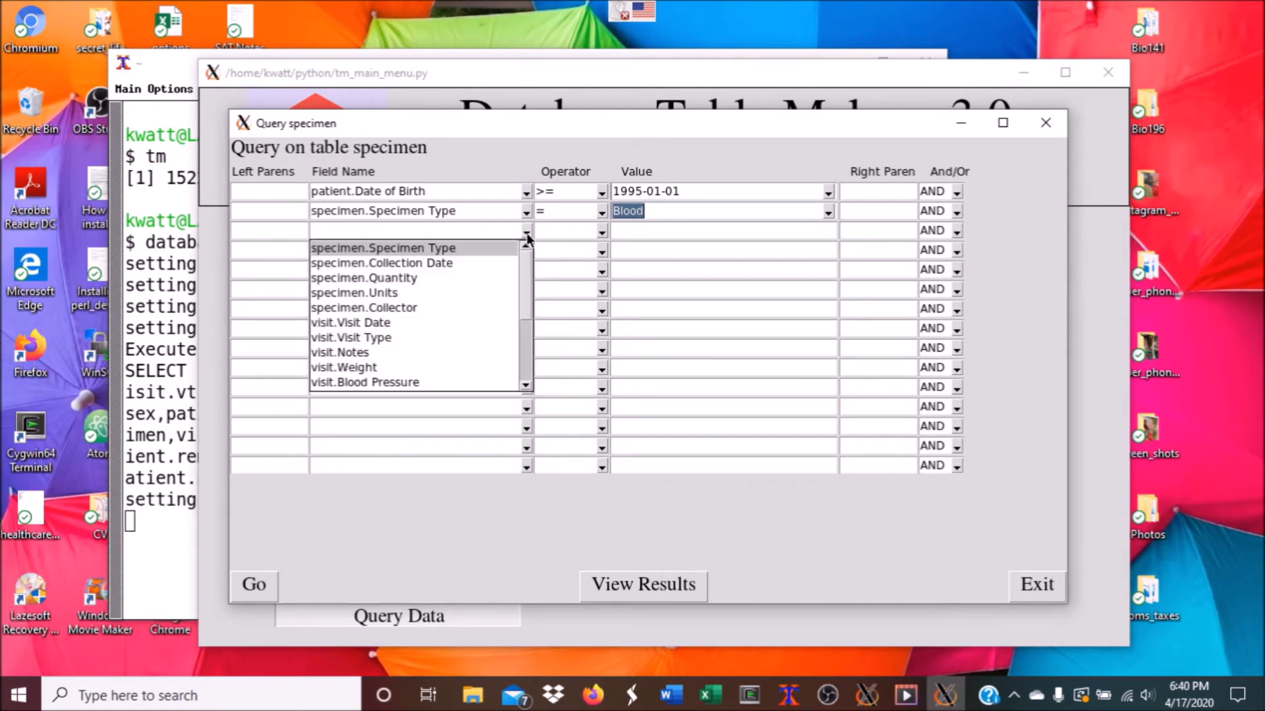
{"action": "left_click", "coordinate": [466, 249]}
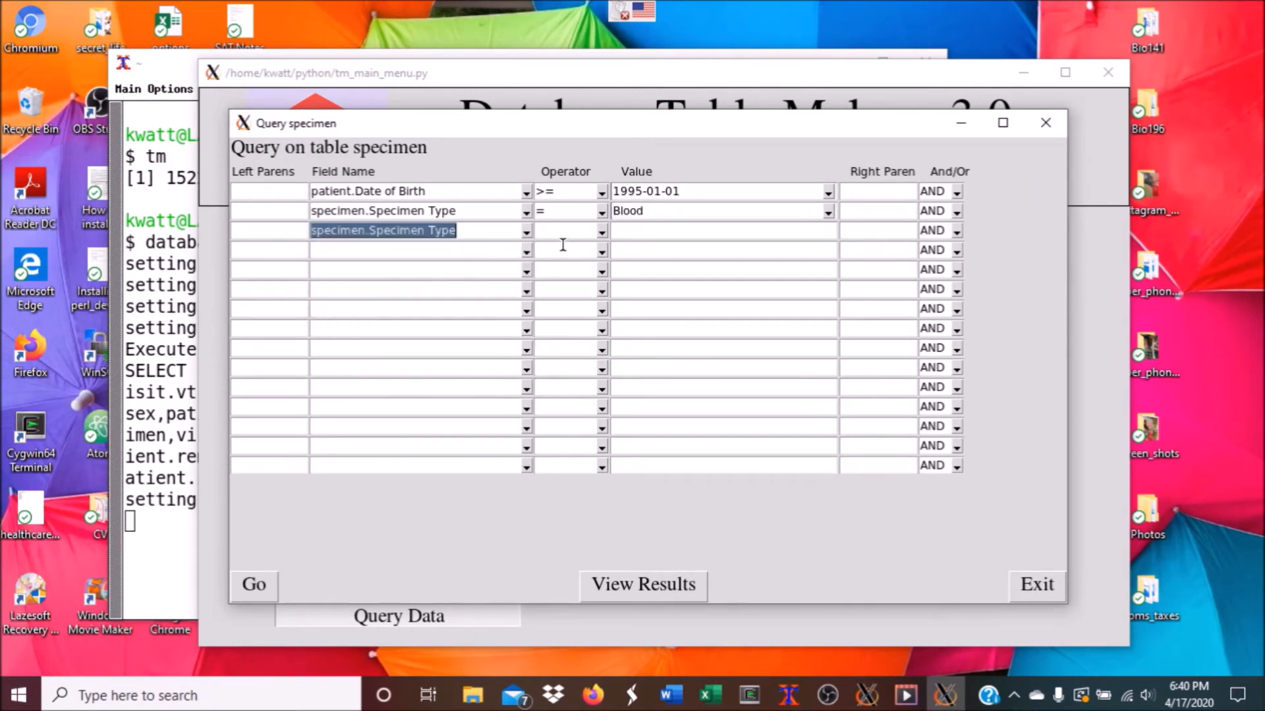
{"action": "left_click", "coordinate": [601, 232]}
{"action": "left_click", "coordinate": [571, 248]}
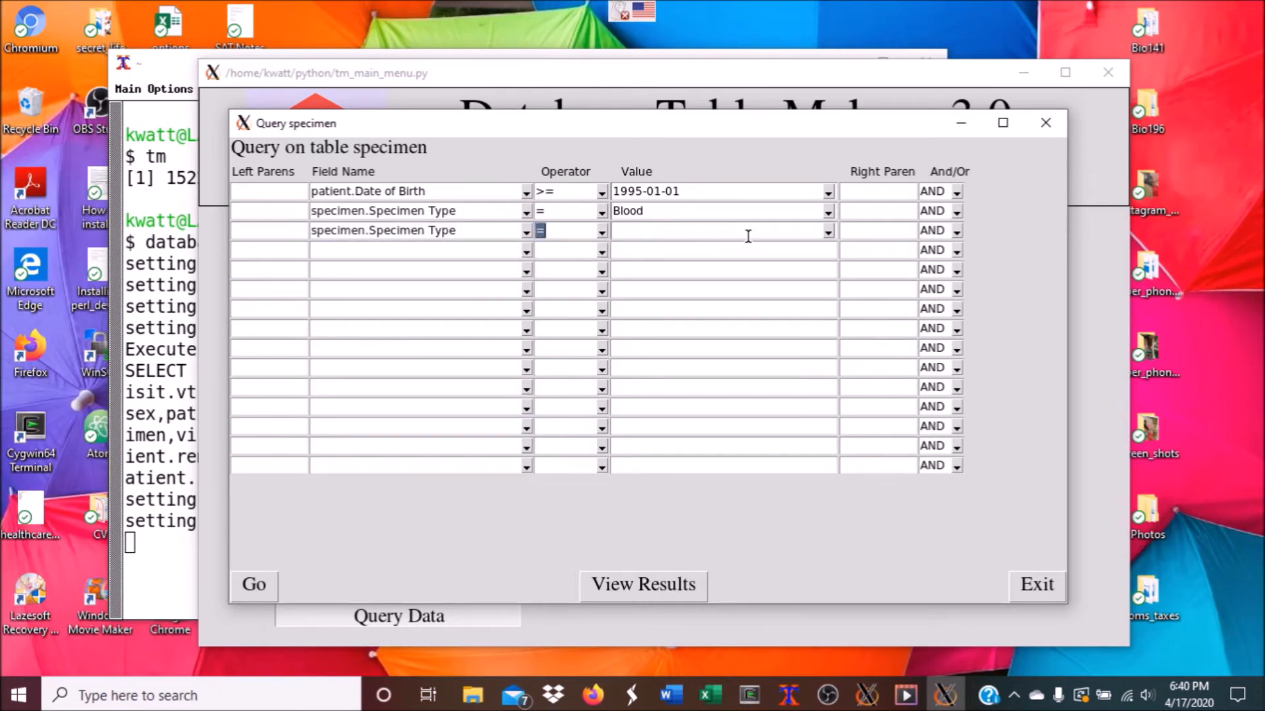
{"action": "left_click", "coordinate": [828, 231]}
{"action": "left_click", "coordinate": [694, 277]}
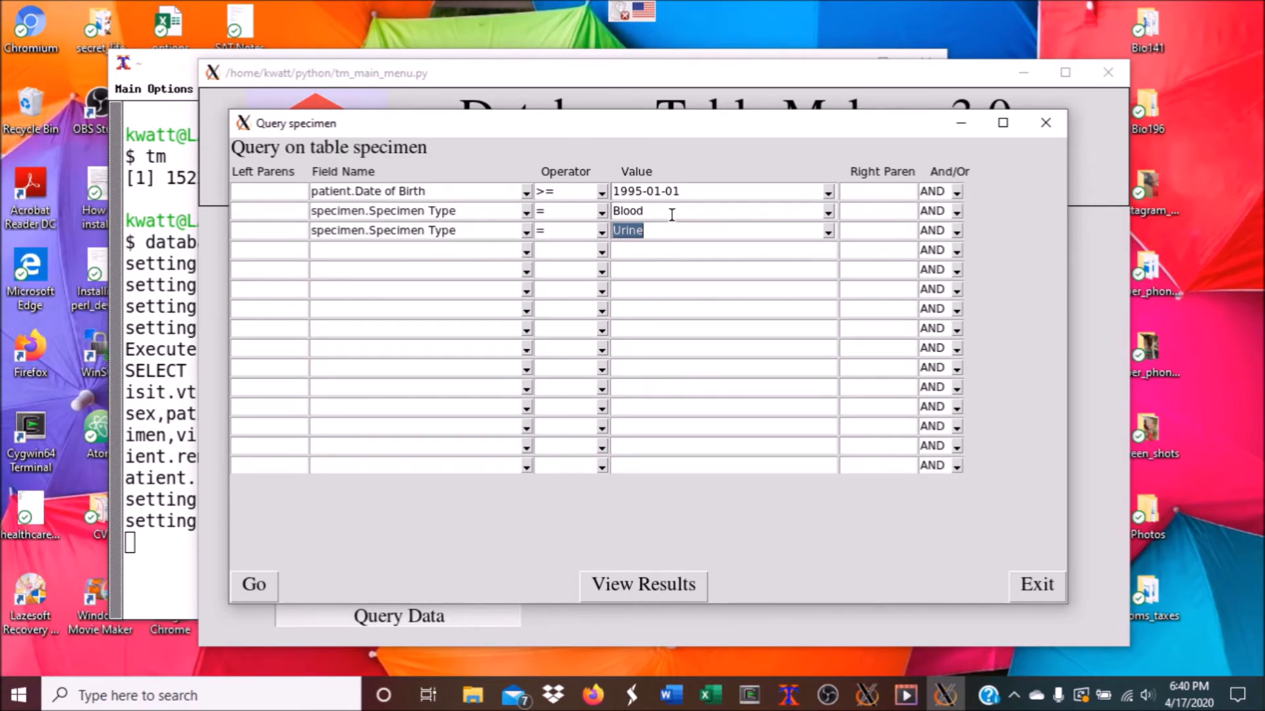
Keep row 2 as Blood and join it to the Urine condition with OR
{"action": "left_click", "coordinate": [709, 212]}
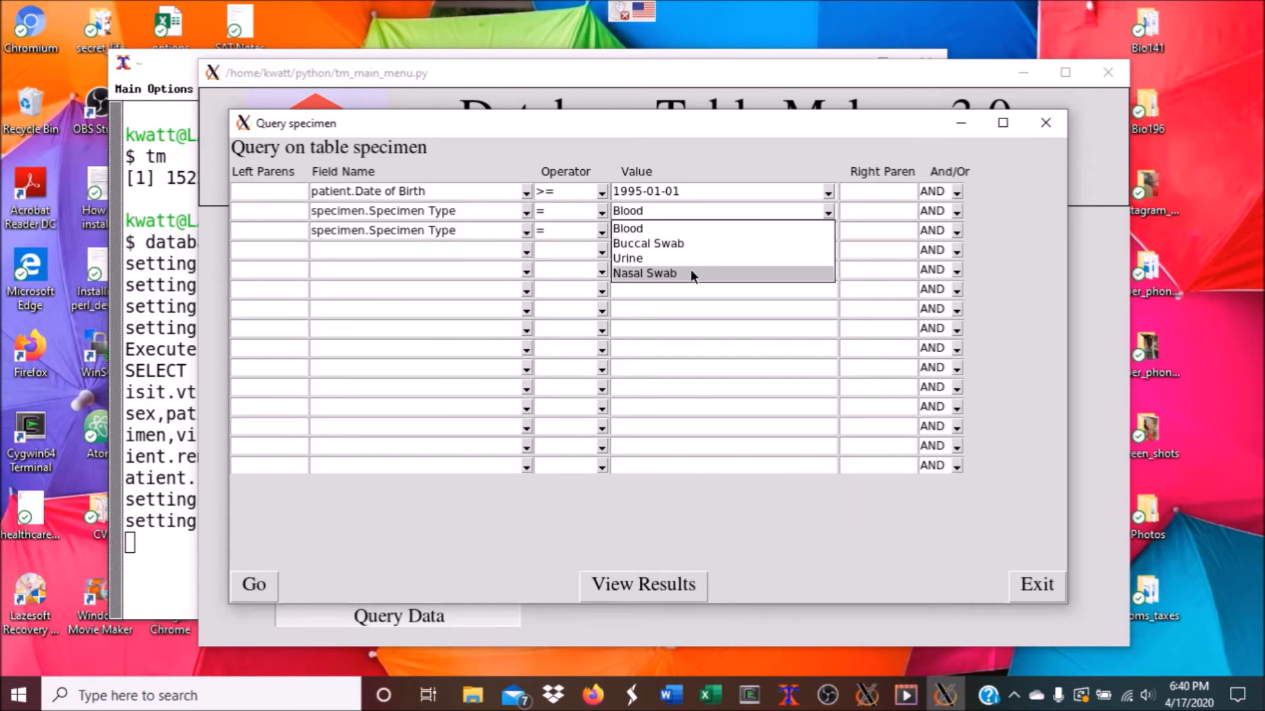
{"action": "left_click", "coordinate": [690, 256]}
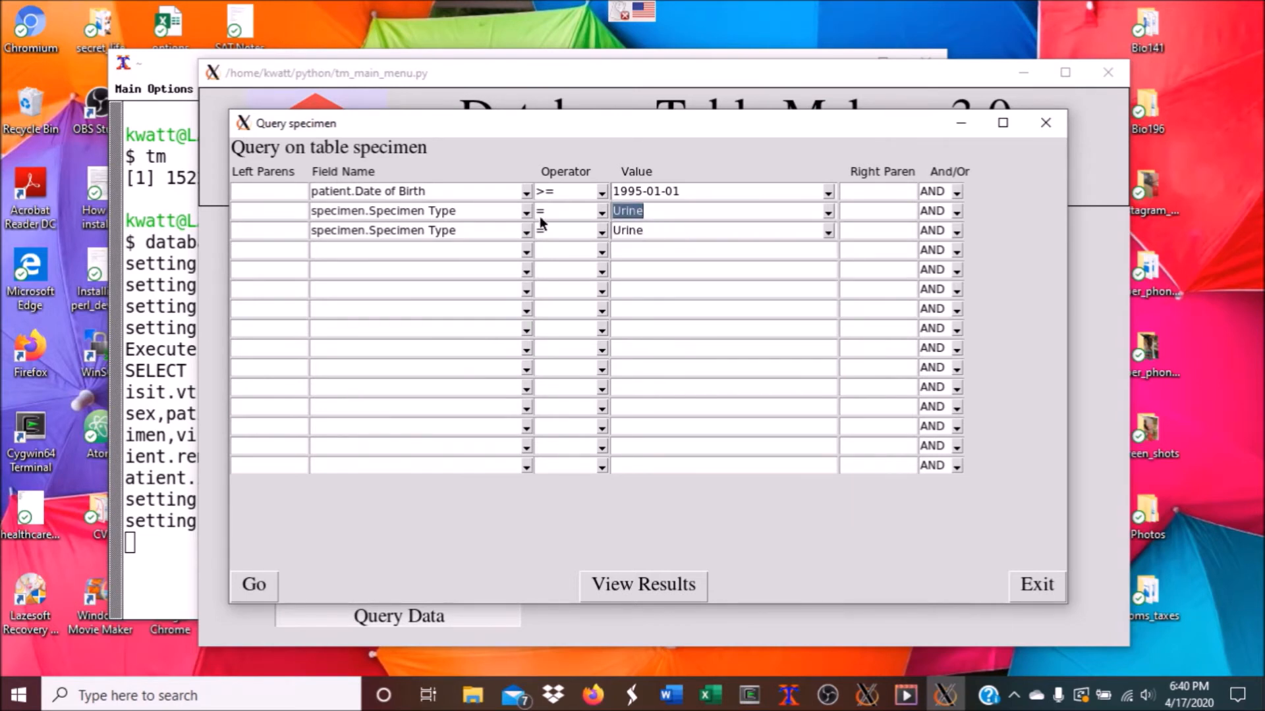
{"action": "left_click", "coordinate": [828, 211]}
{"action": "left_click", "coordinate": [956, 211]}
{"action": "left_click", "coordinate": [932, 245]}
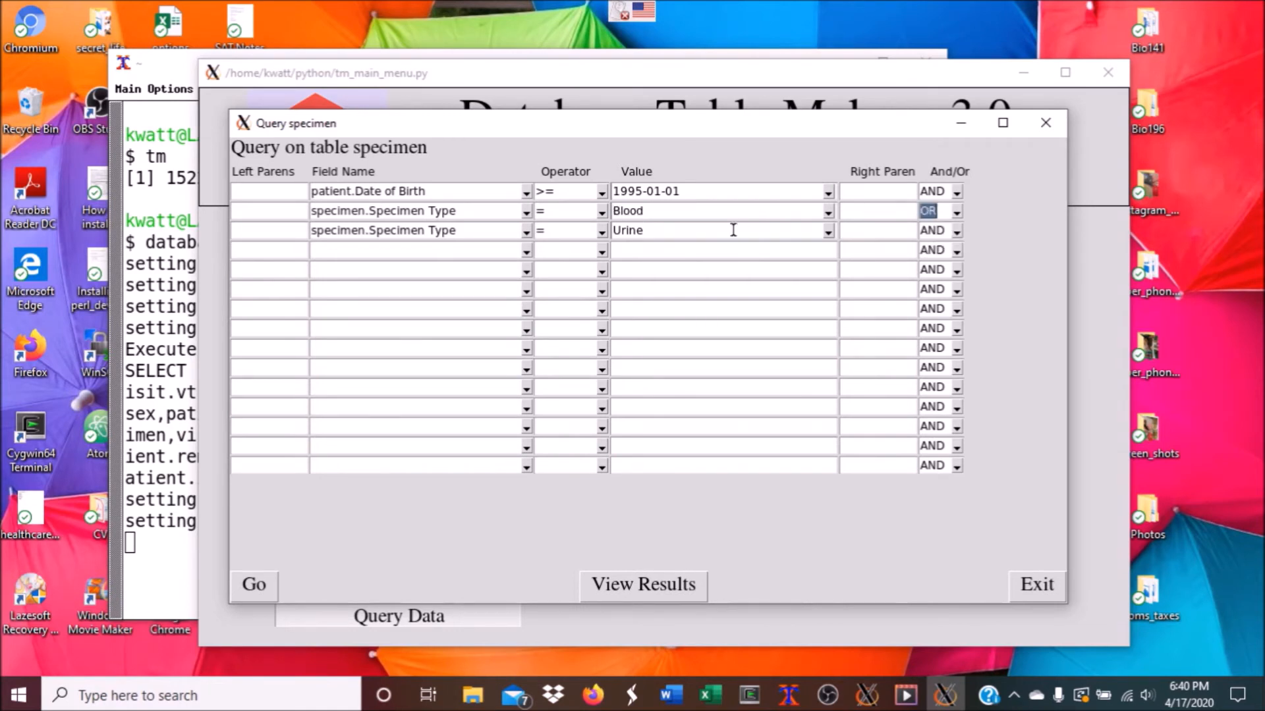
Run the query and view the Blood OR Urine results in Excel
{"action": "left_click", "coordinate": [263, 583]}
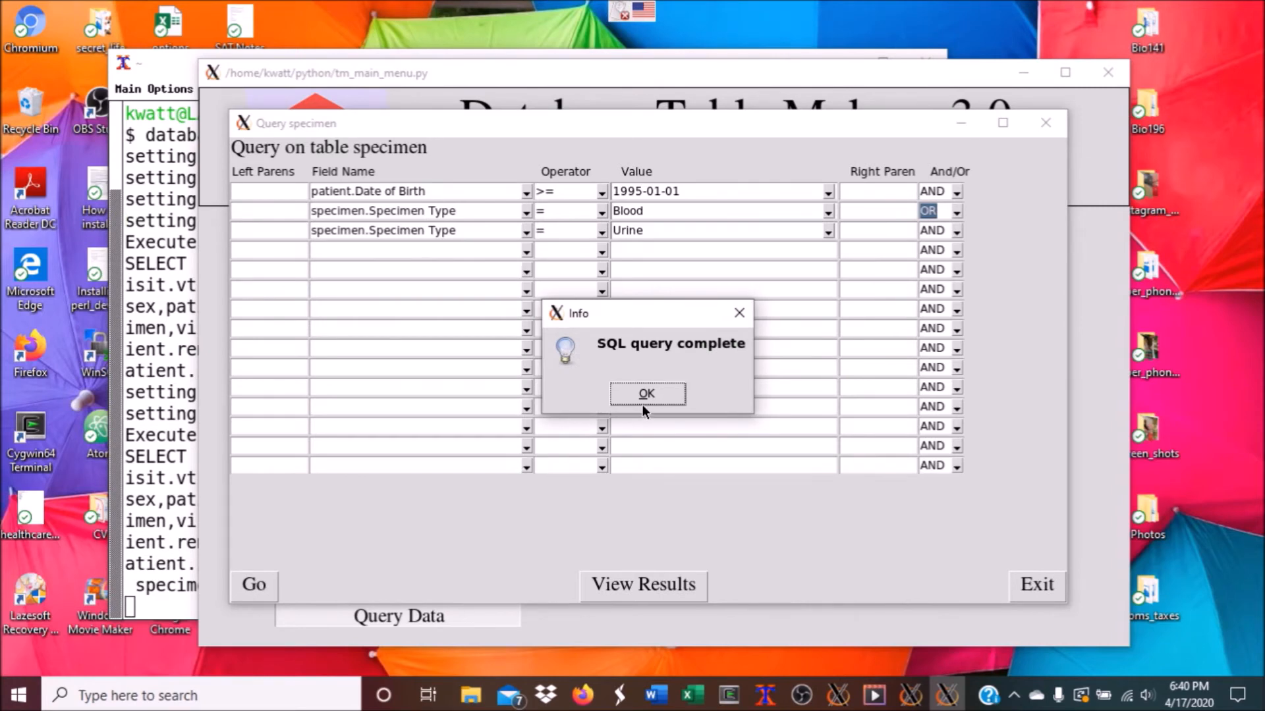
{"action": "left_click", "coordinate": [638, 394]}
{"action": "left_click", "coordinate": [636, 579]}
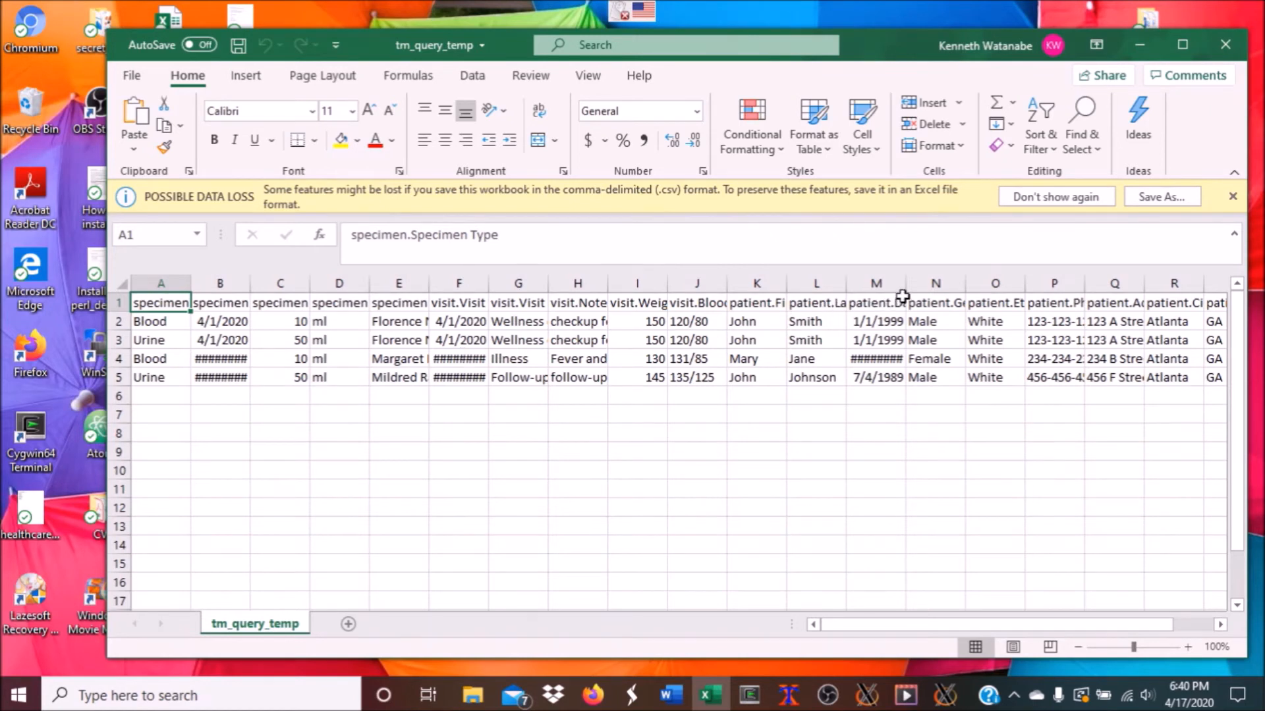
Widen column M to read the four rows' birth dates, then close the workbook
{"action": "left_click_drag", "start_coordinate": [906, 284], "coordinate": [916, 284]}
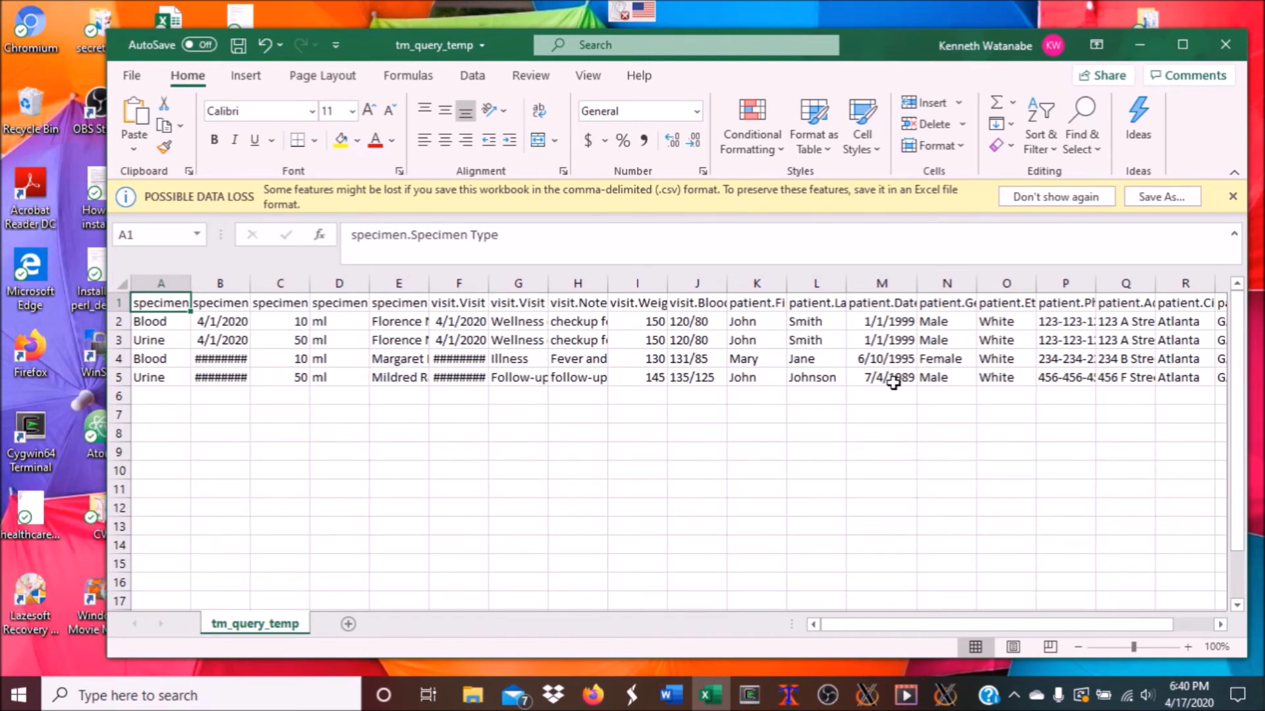
{"action": "left_click", "coordinate": [1238, 48]}
Discard the workbook changes and wrap the Blood OR Urine conditions in parentheses
{"action": "left_click", "coordinate": [642, 367]}
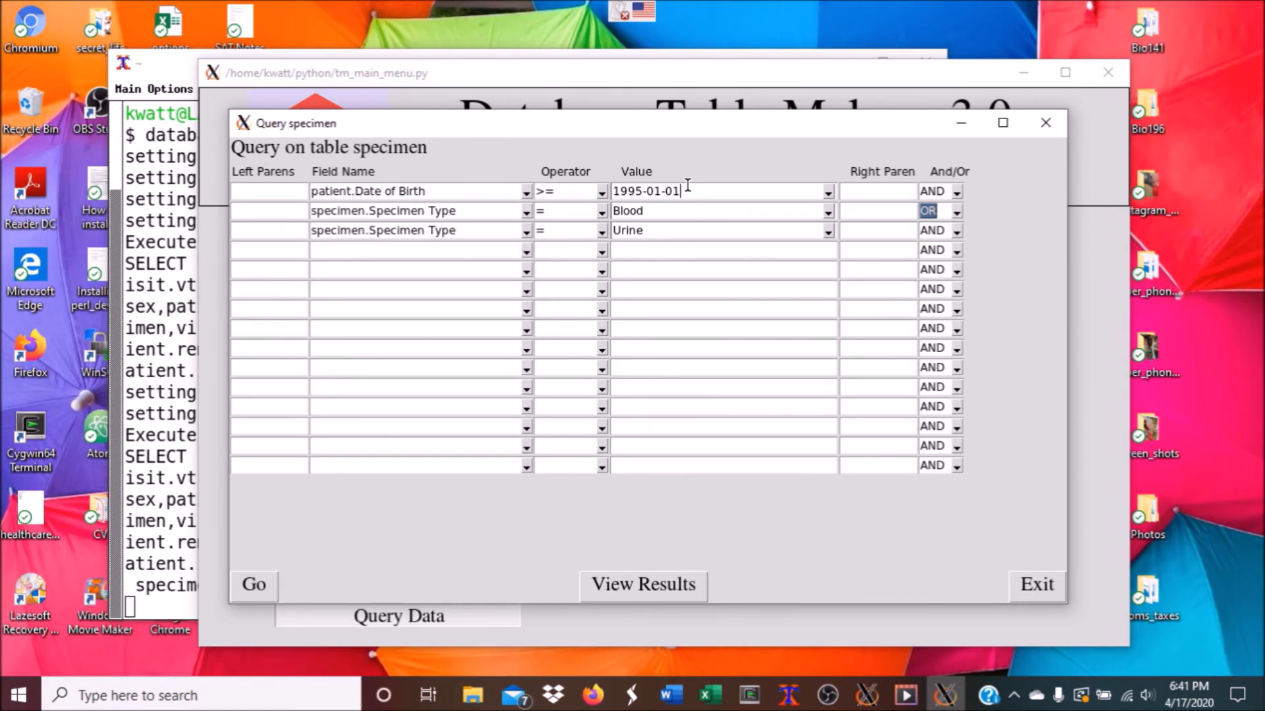
{"action": "left_click", "coordinate": [293, 211]}
{"action": "type", "text": "("}
{"action": "left_click", "coordinate": [867, 231]}
{"action": "type", "text": ")"}
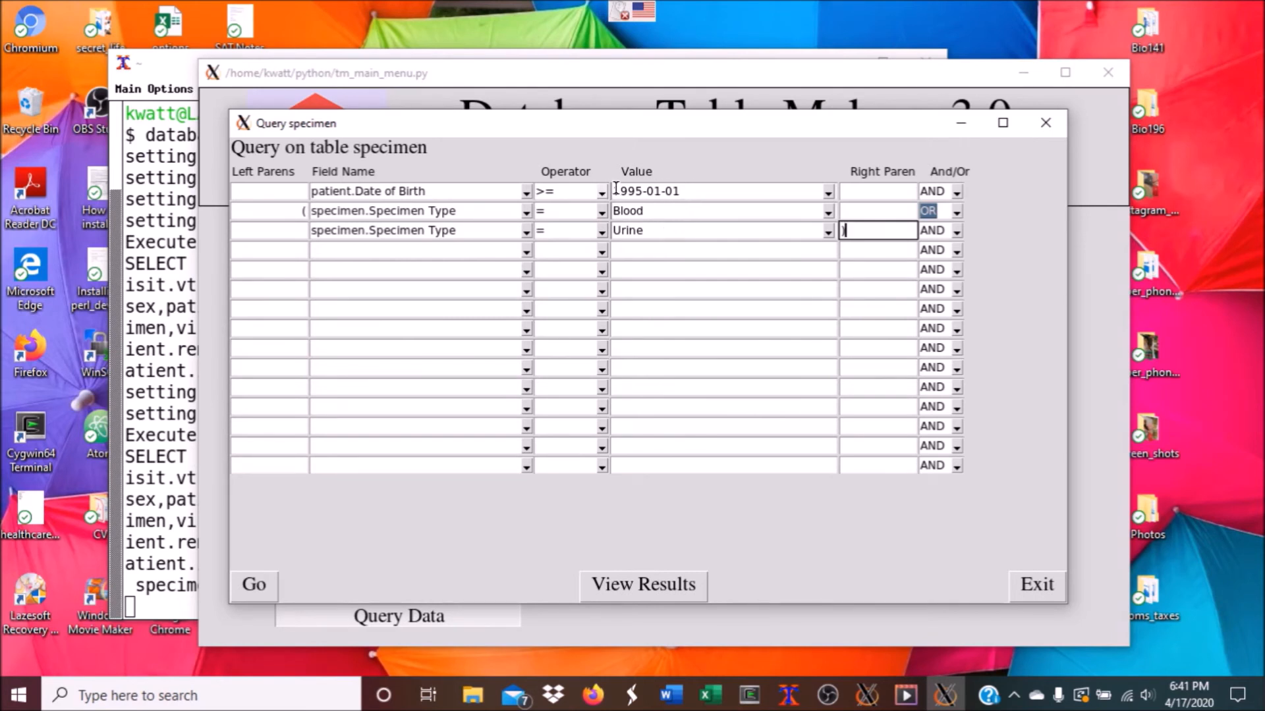
Rerun the parenthesized query and view its results in Excel
{"action": "left_click", "coordinate": [263, 584]}
{"action": "left_click", "coordinate": [622, 398]}
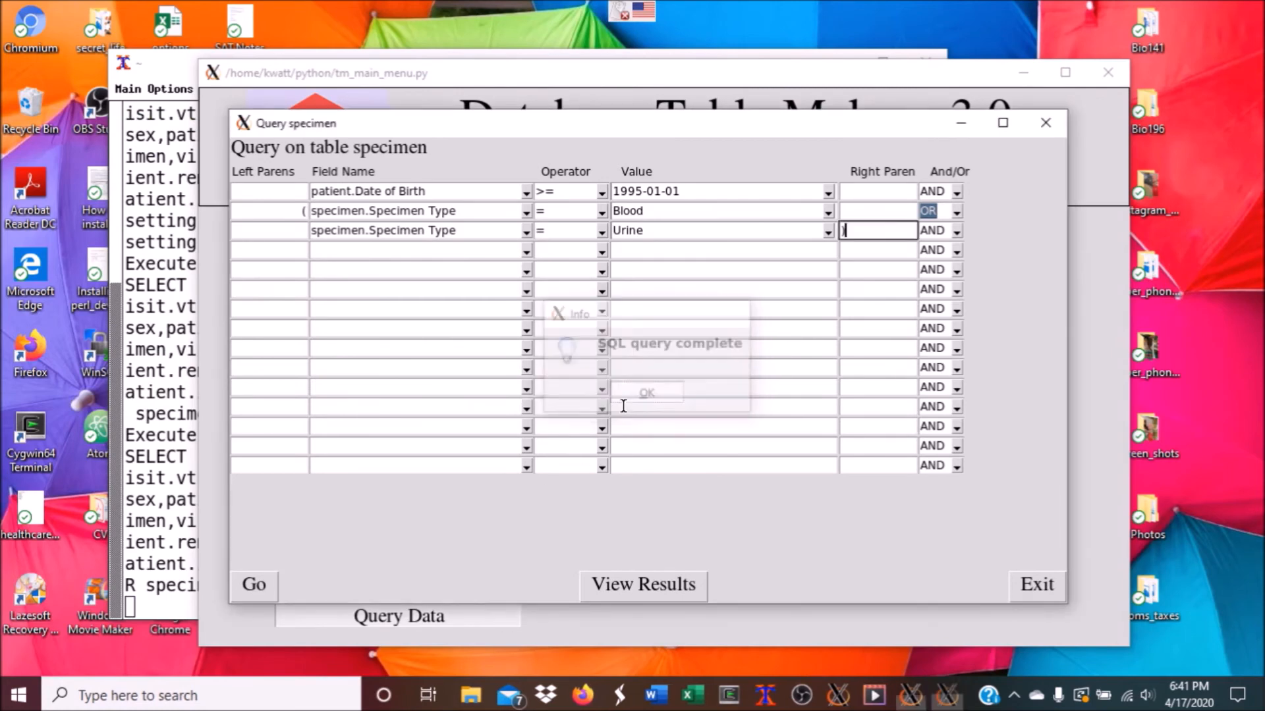
{"action": "left_click", "coordinate": [617, 571]}
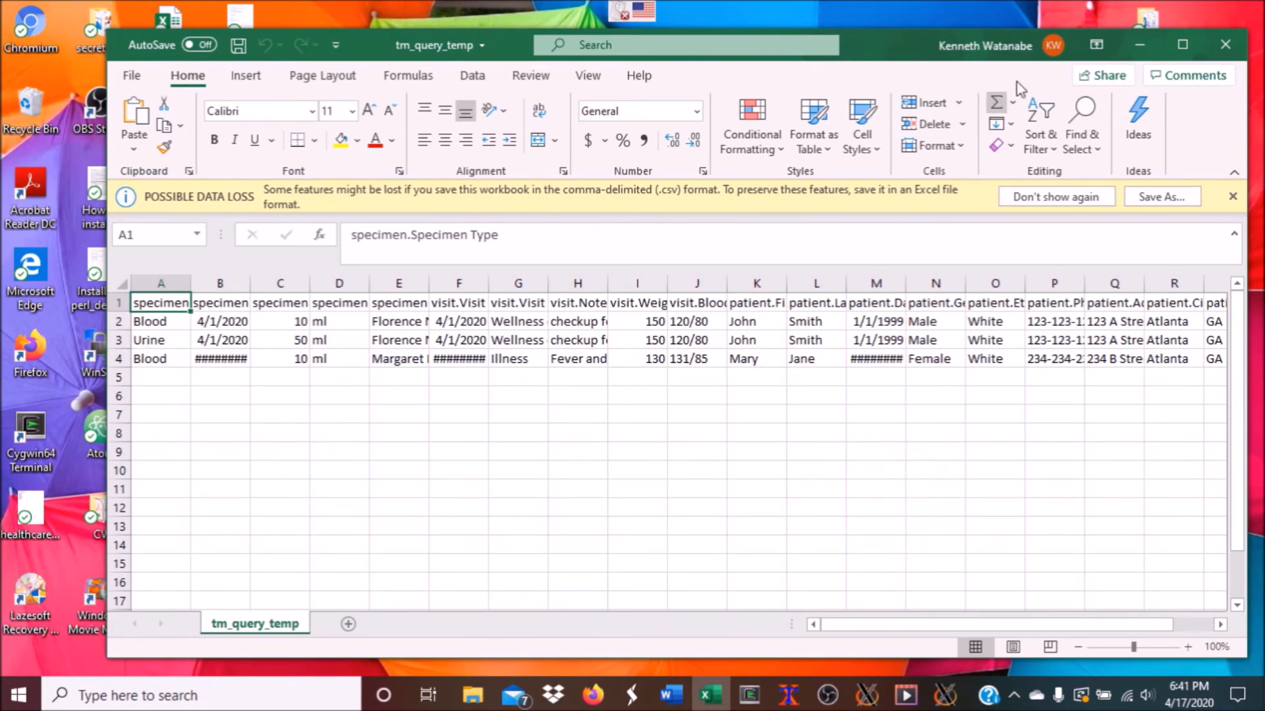
Close the three-row results workbook after reviewing it
{"action": "left_click", "coordinate": [1217, 43]}
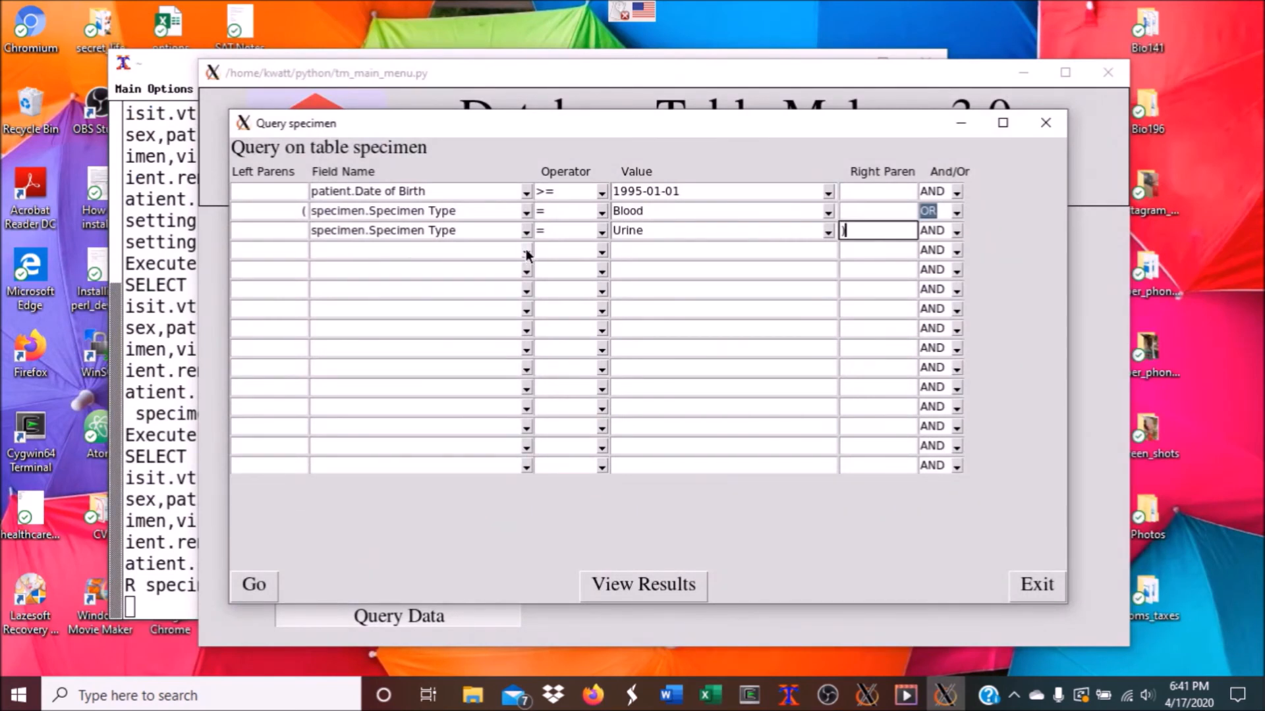
Add a fourth condition: patient.Last Name like Smi%
{"action": "left_click", "coordinate": [524, 252]}
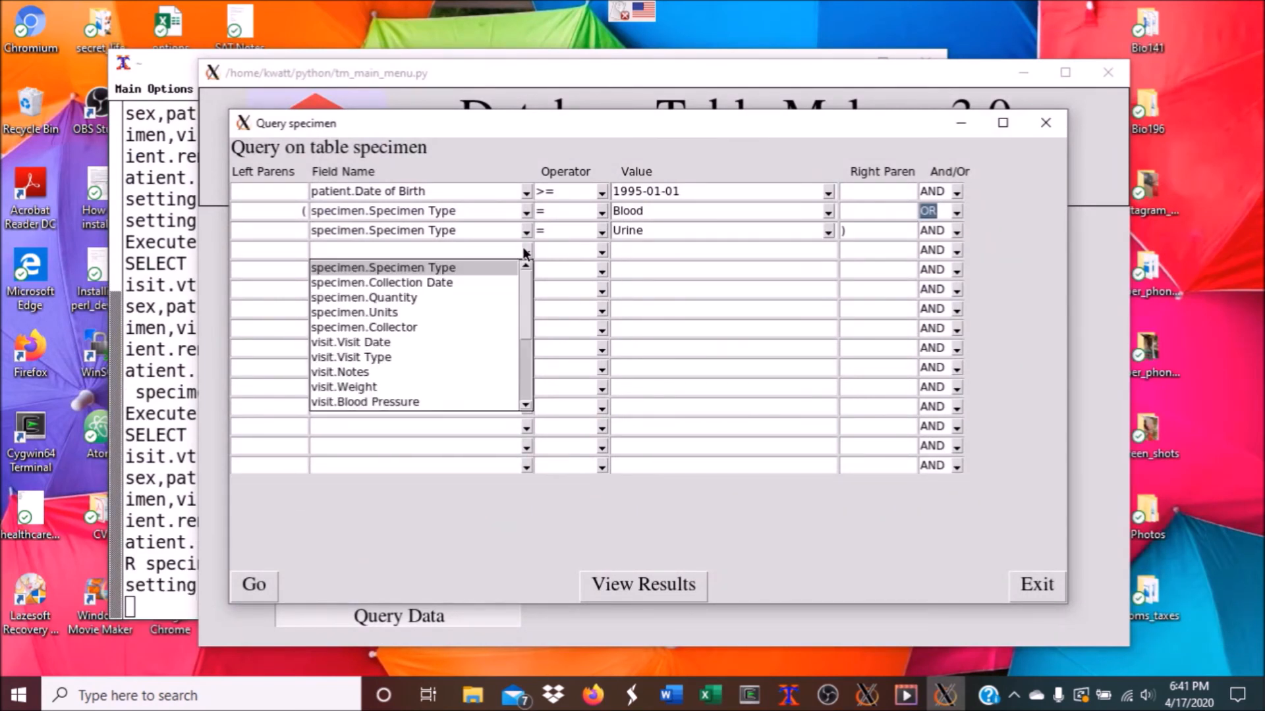
{"action": "scroll", "coordinate": [404, 349], "scroll_direction": "down", "scroll_amount": 1}
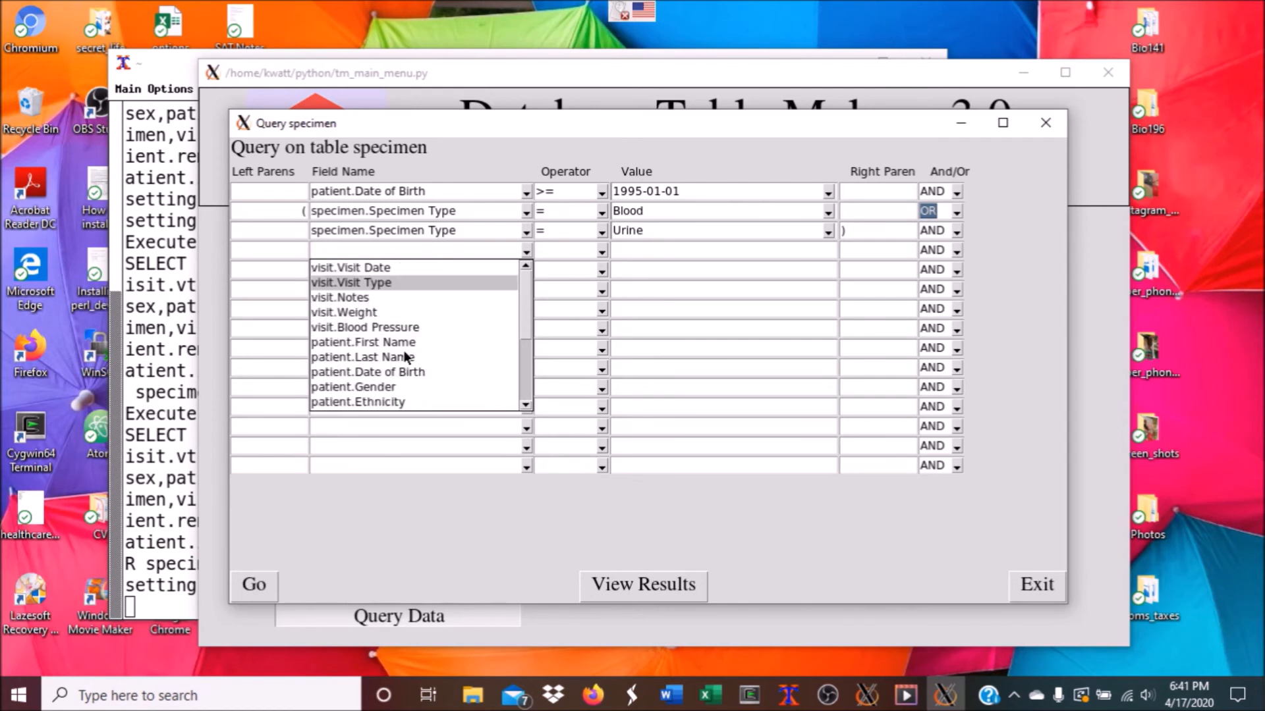
{"action": "left_click", "coordinate": [407, 357]}
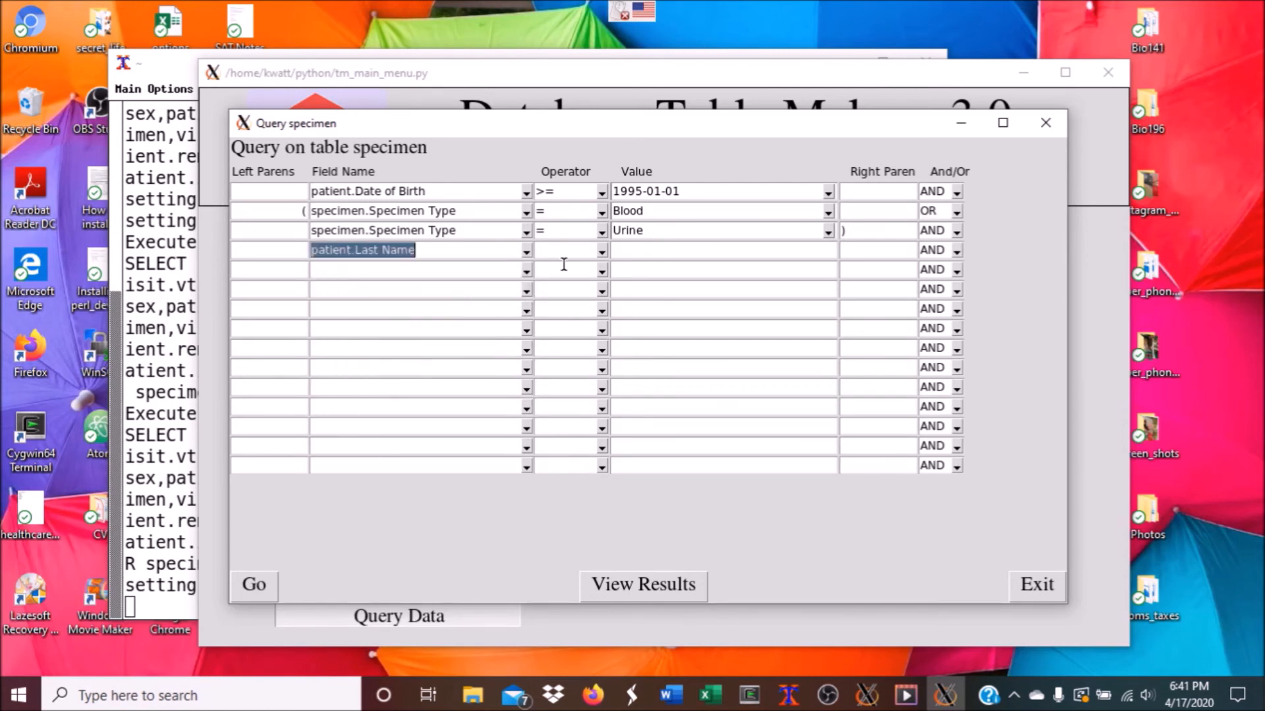
{"action": "left_click", "coordinate": [602, 251]}
{"action": "left_click", "coordinate": [564, 297]}
{"action": "left_click", "coordinate": [632, 251]}
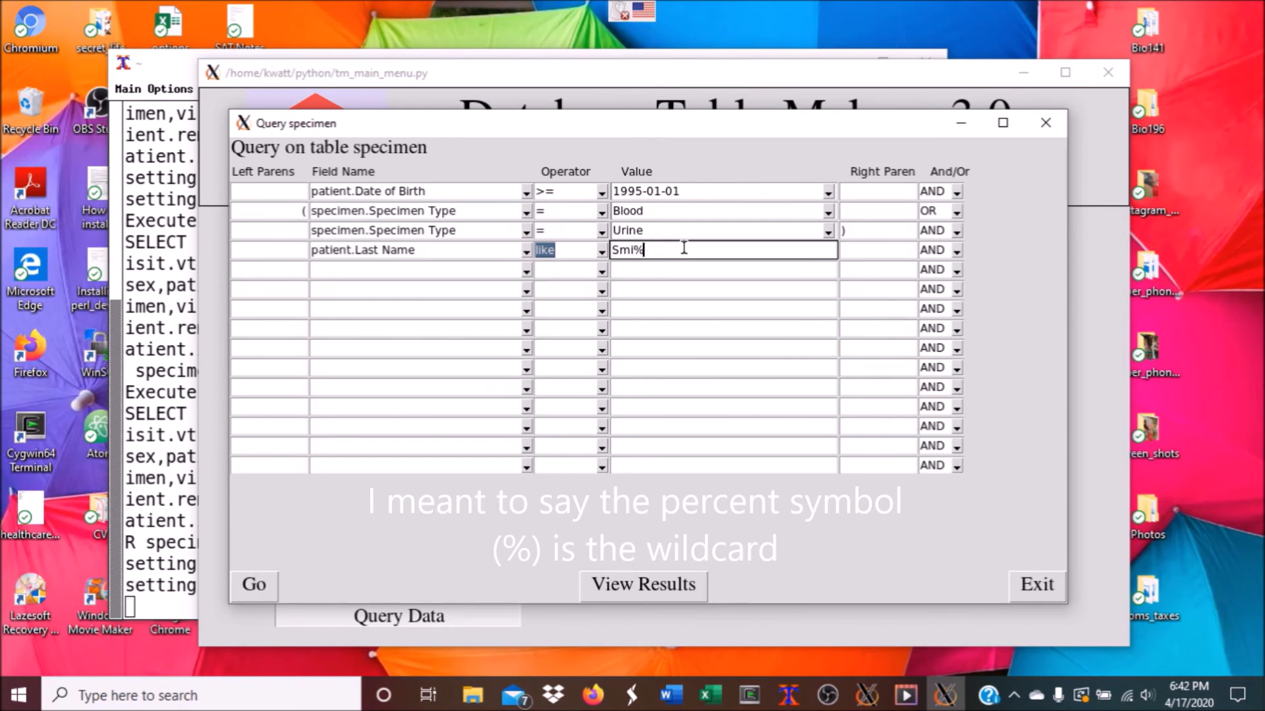
Run the query with the last-name filter and view the two-row results
{"action": "left_click", "coordinate": [255, 585]}
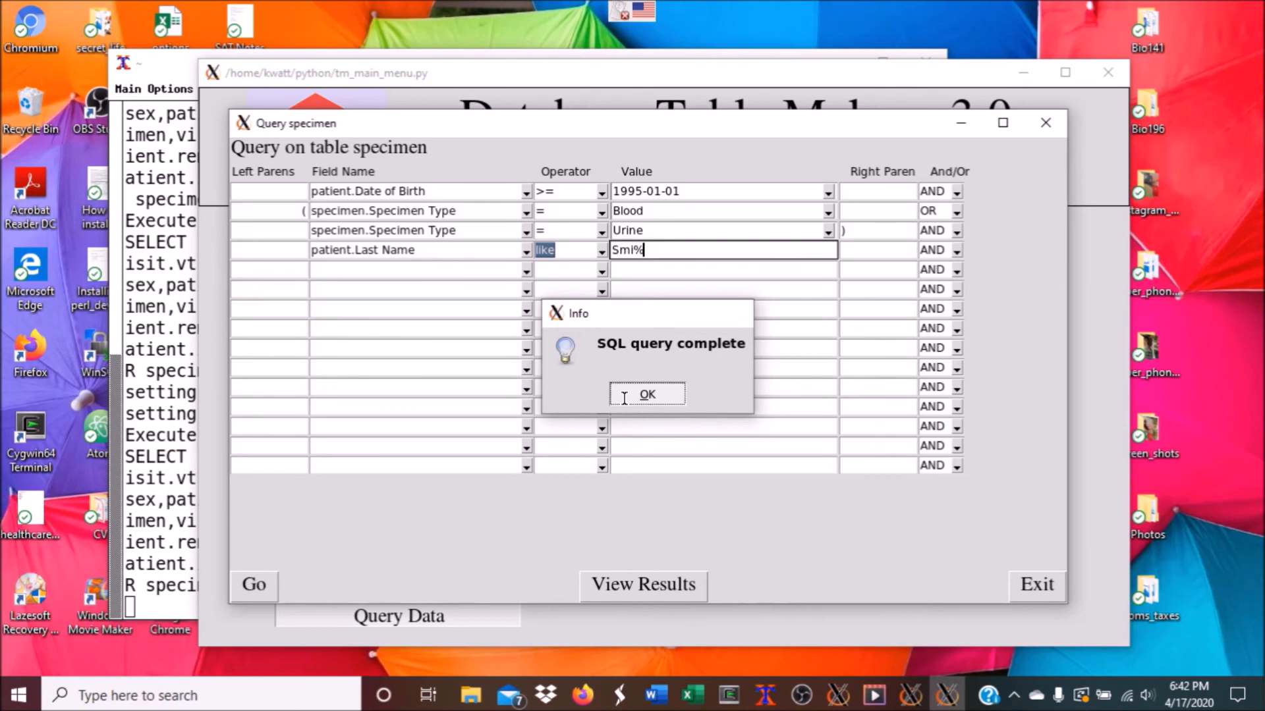
{"action": "left_click", "coordinate": [624, 395]}
{"action": "left_click", "coordinate": [648, 586]}
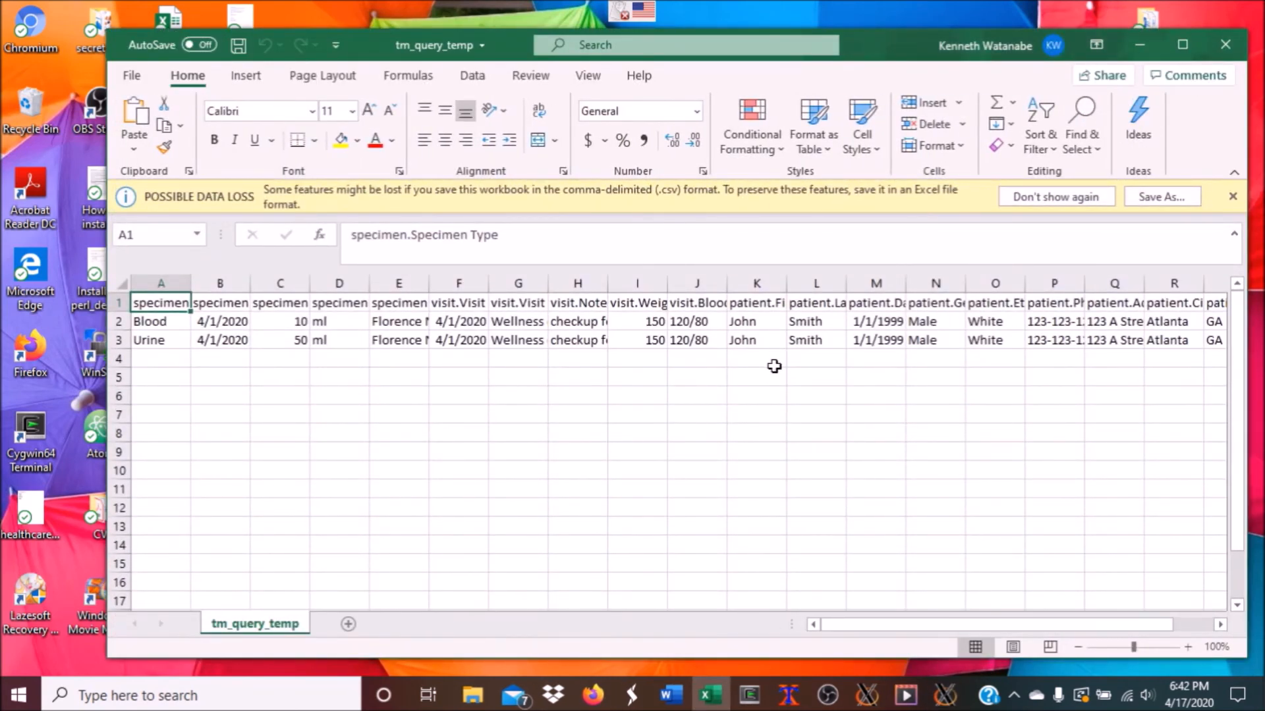
Close the results workbook and change the last-name pattern from Smi% to %mit%
{"action": "left_click", "coordinate": [1213, 40]}
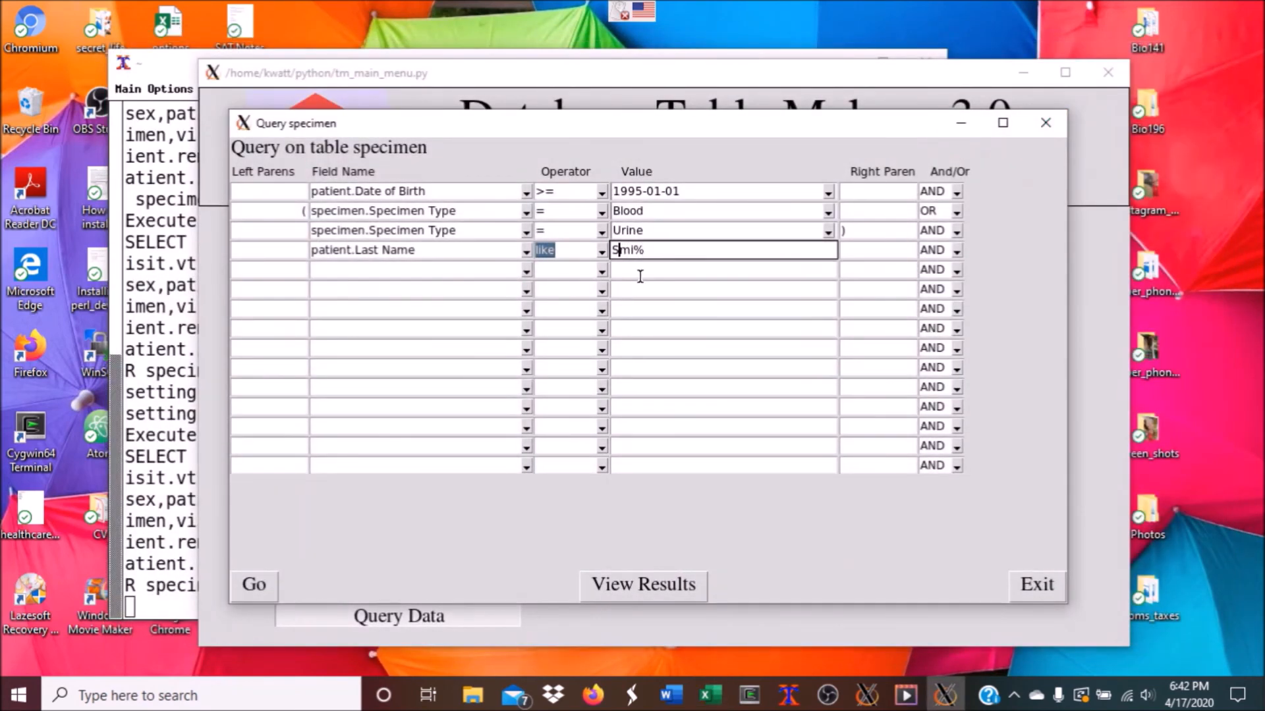
{"action": "key", "text": "BackSpace"}
{"action": "type", "text": "%mit"}
Close the specimen query and chooser, then open and close an empty specimen query builder
{"action": "left_click", "coordinate": [1045, 122]}
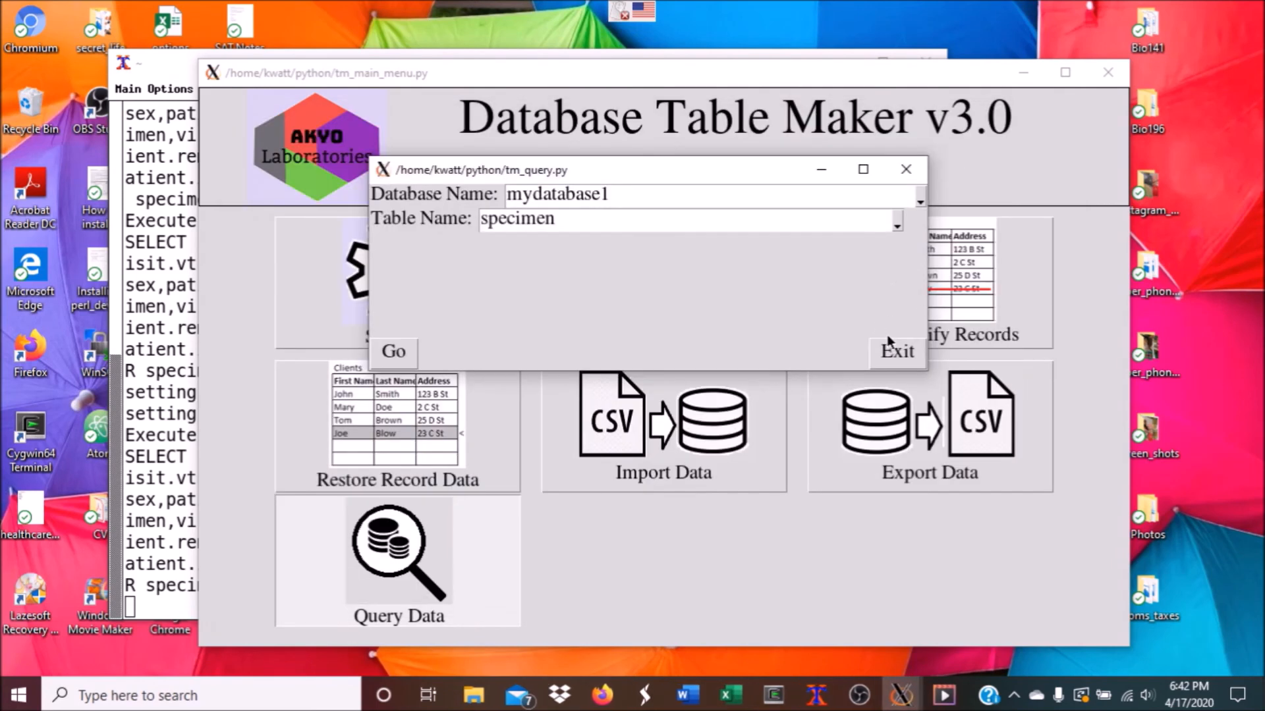
{"action": "left_click", "coordinate": [897, 351]}
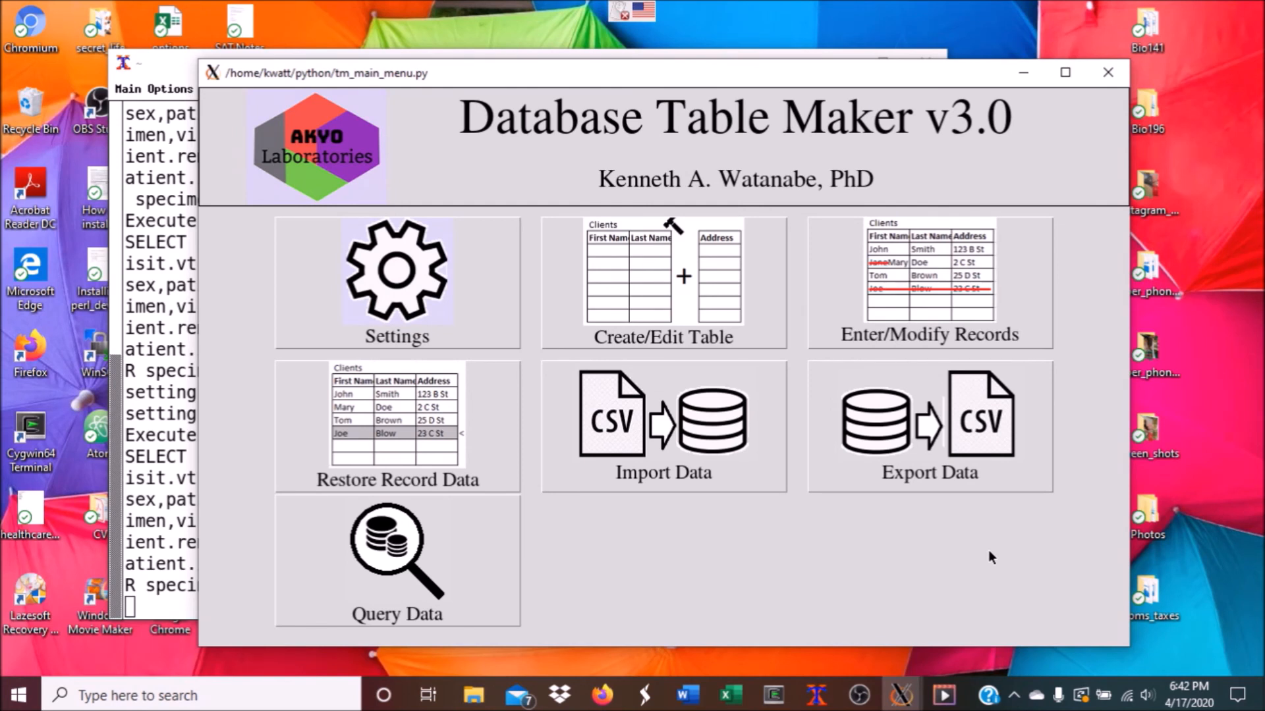
{"action": "left_click", "coordinate": [493, 527]}
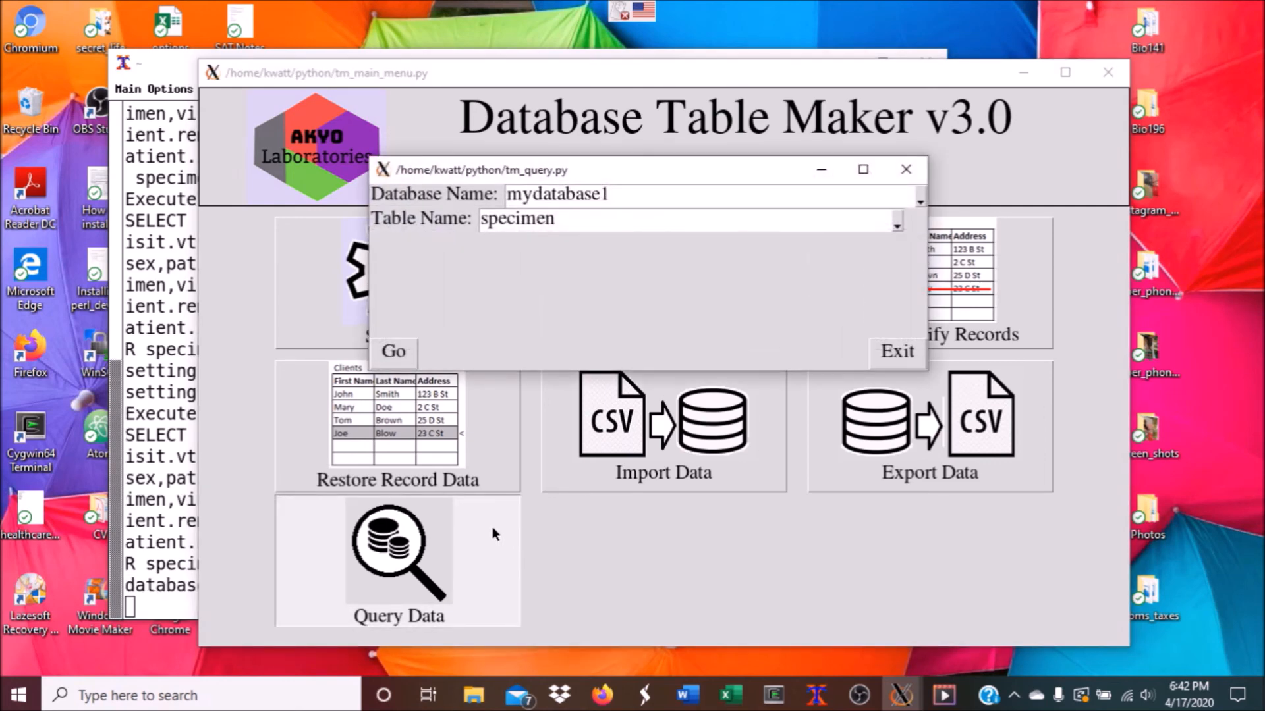
{"action": "left_click", "coordinate": [393, 352]}
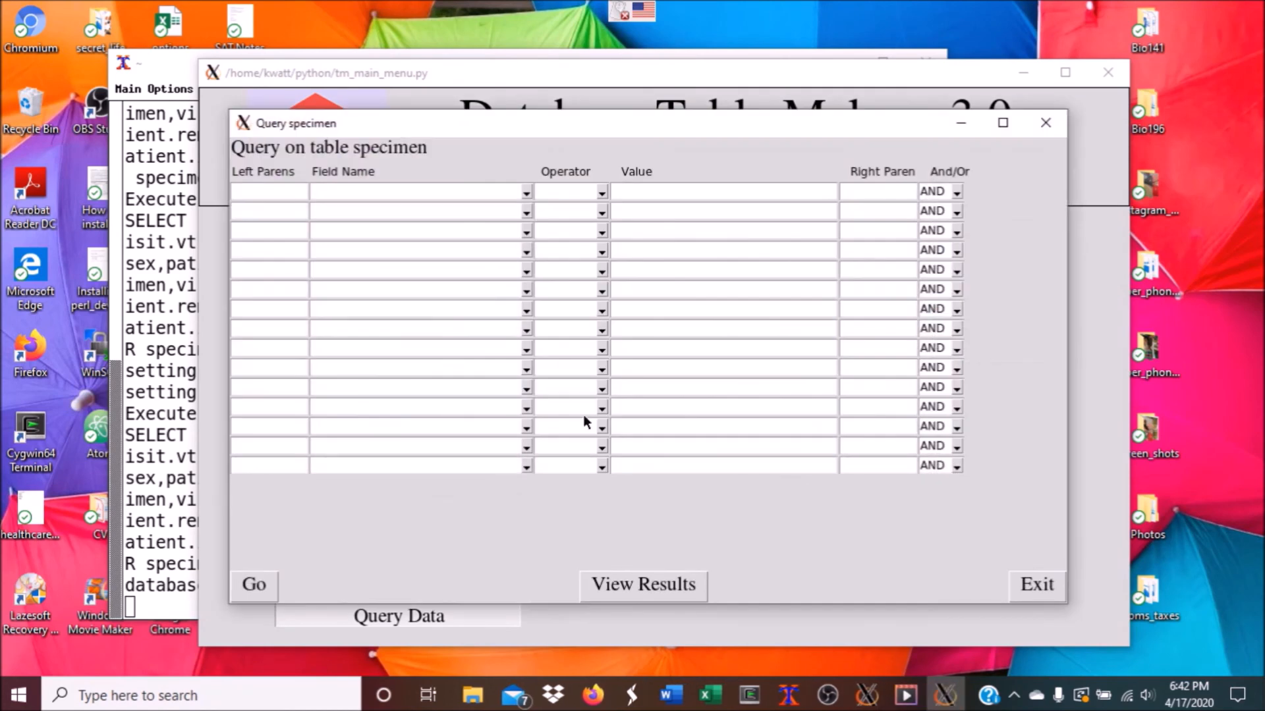
{"action": "left_click", "coordinate": [1034, 588]}
{"action": "left_click", "coordinate": [893, 350]}
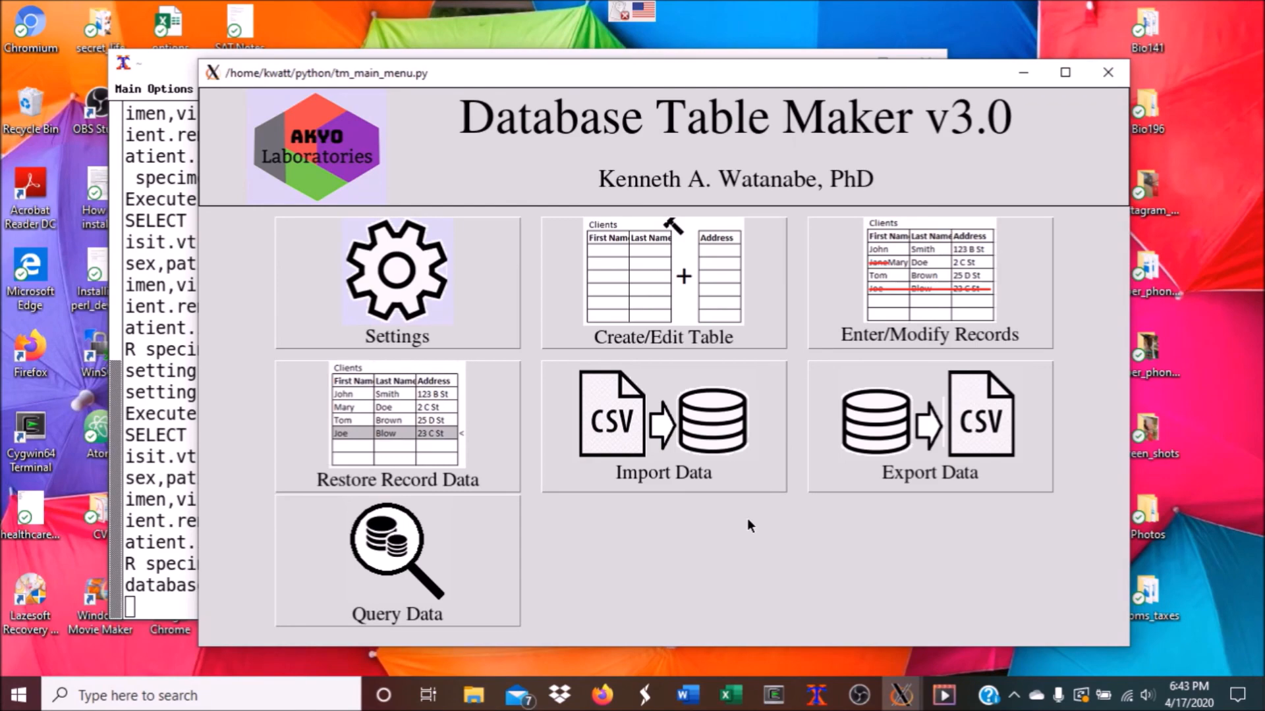
In Firefox, go to the lab website's Bioinformatics > Database Table Maker page
{"action": "left_click", "coordinate": [602, 694]}
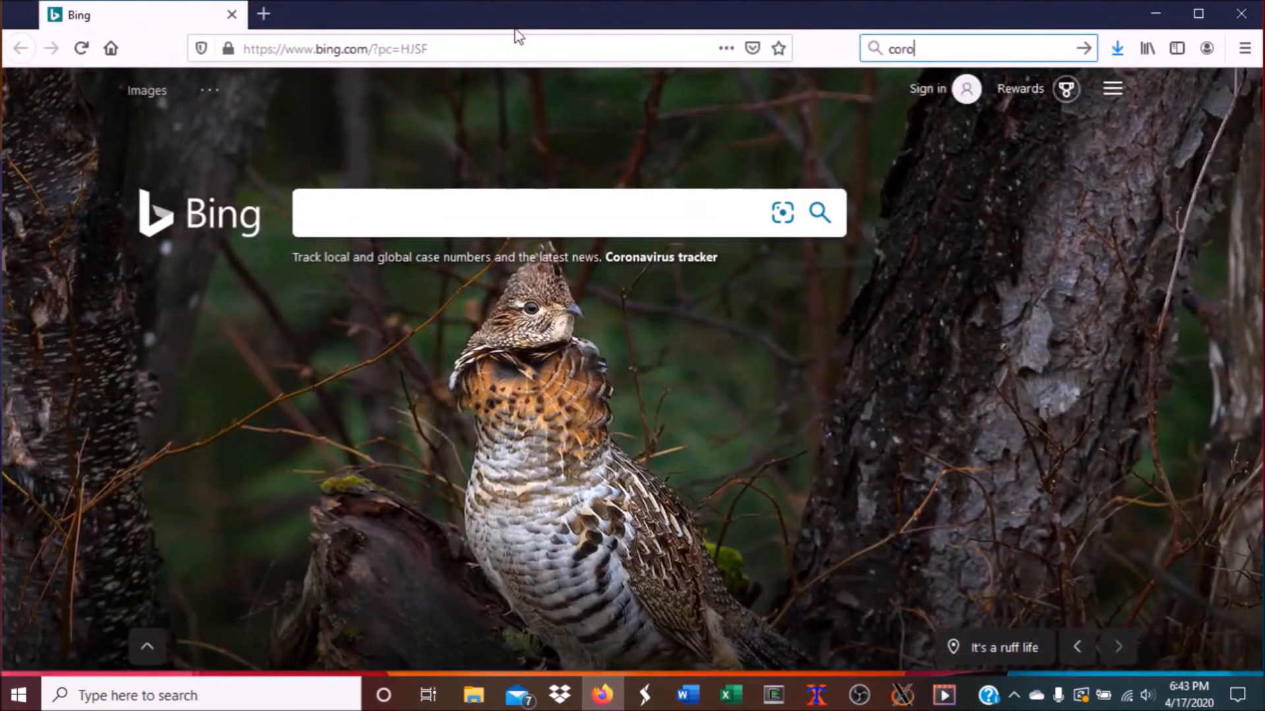
{"action": "left_click", "coordinate": [559, 40]}
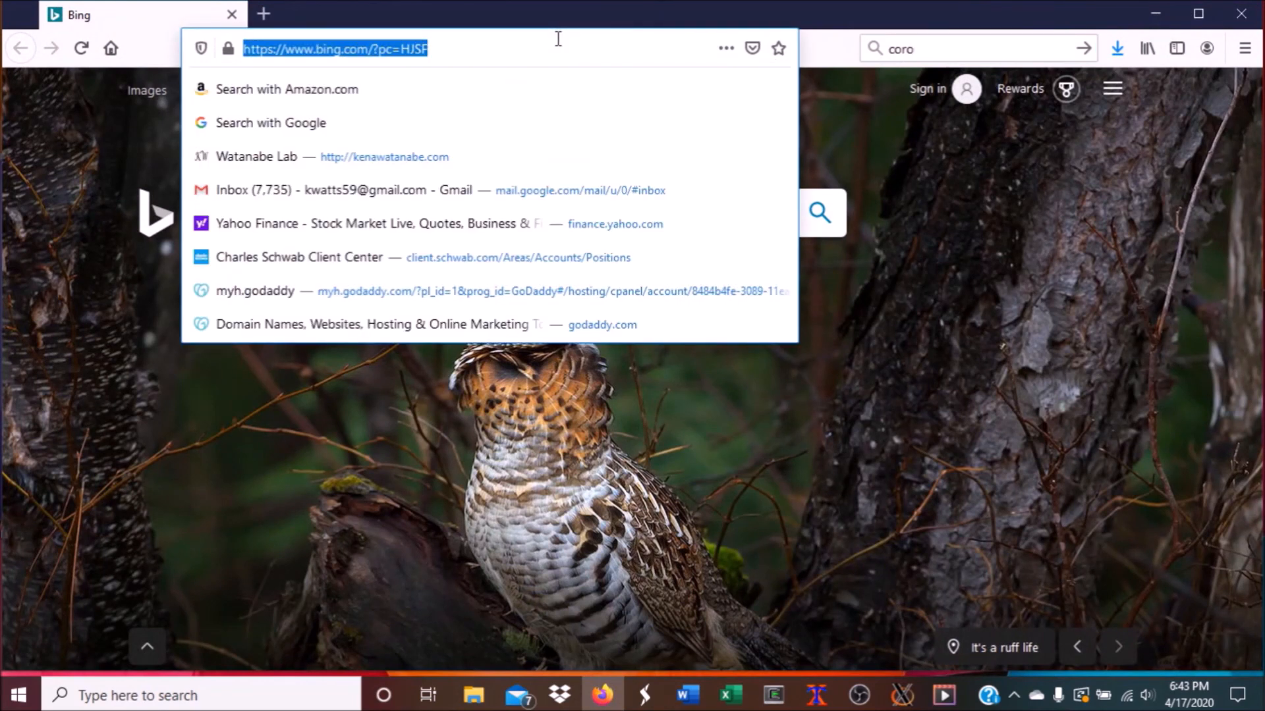
{"action": "type", "text": "kenawatanabe.com/"}
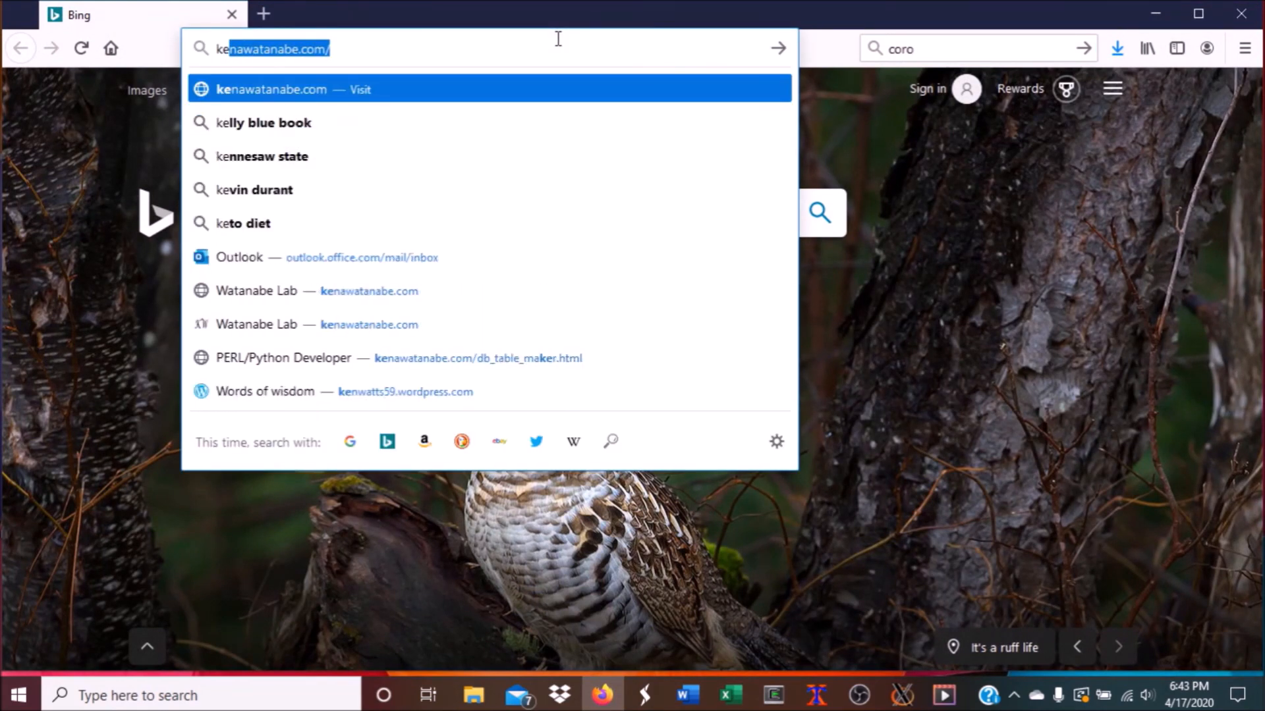
{"action": "left_click", "coordinate": [478, 96]}
{"action": "mouse_move", "coordinate": [778, 347]}
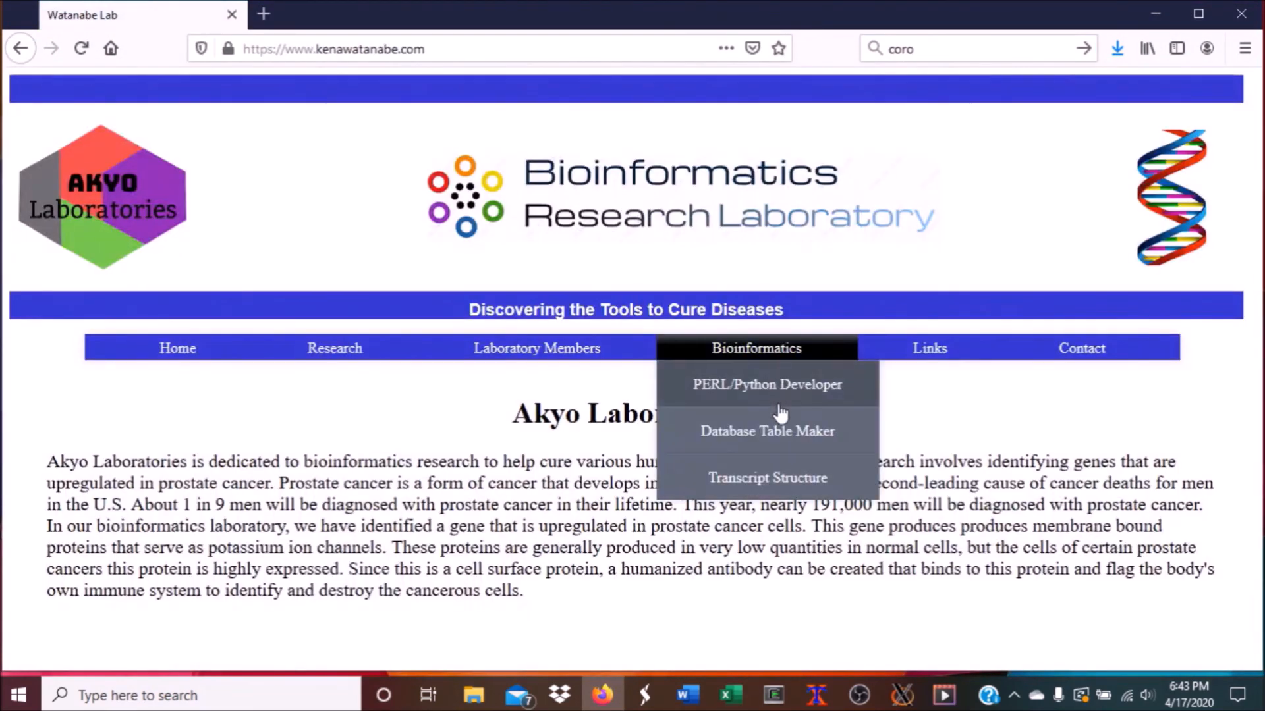
{"action": "left_click", "coordinate": [779, 435]}
{"action": "scroll", "coordinate": [780, 441], "scroll_direction": "down", "scroll_amount": 5}
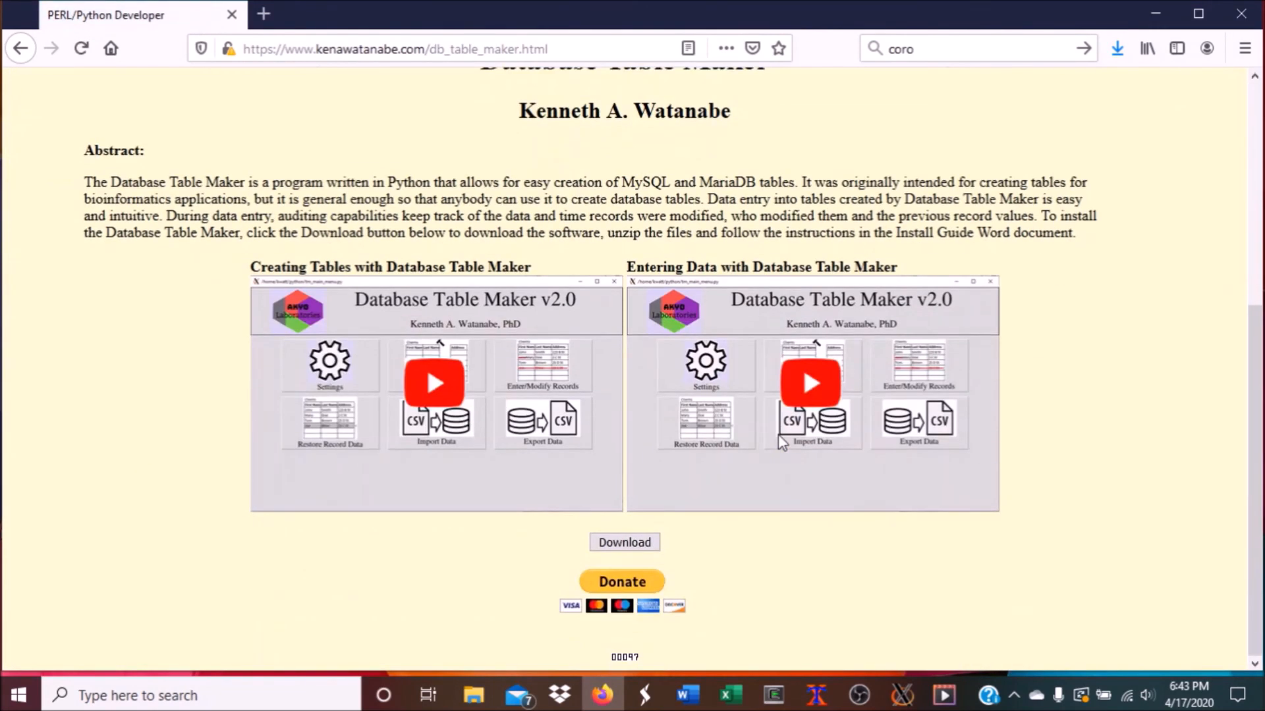